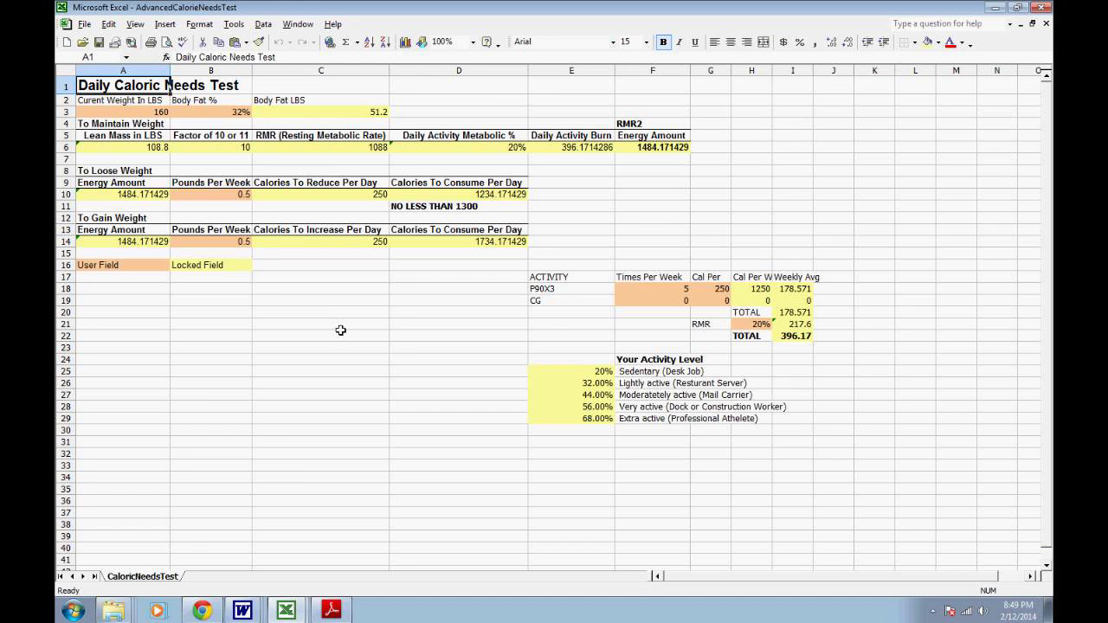
Look at the current weight and body fat percentage cells, and bring up the Body Fat Calculator page in Chrome.
{"action": "left_click", "coordinate": [151, 112]}
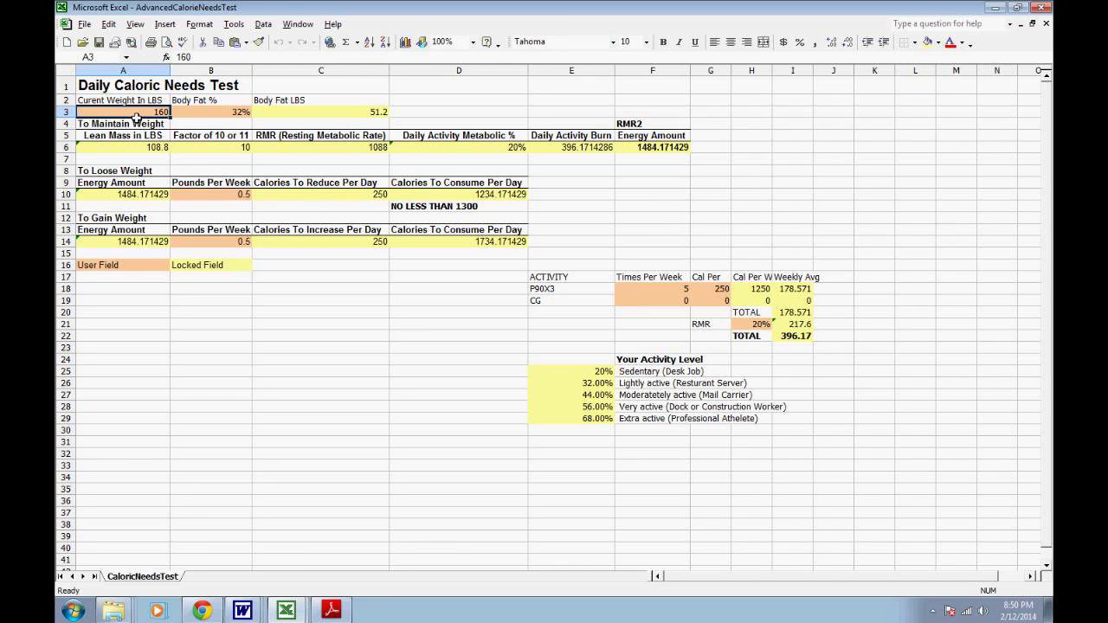
{"action": "key", "text": "Tab"}
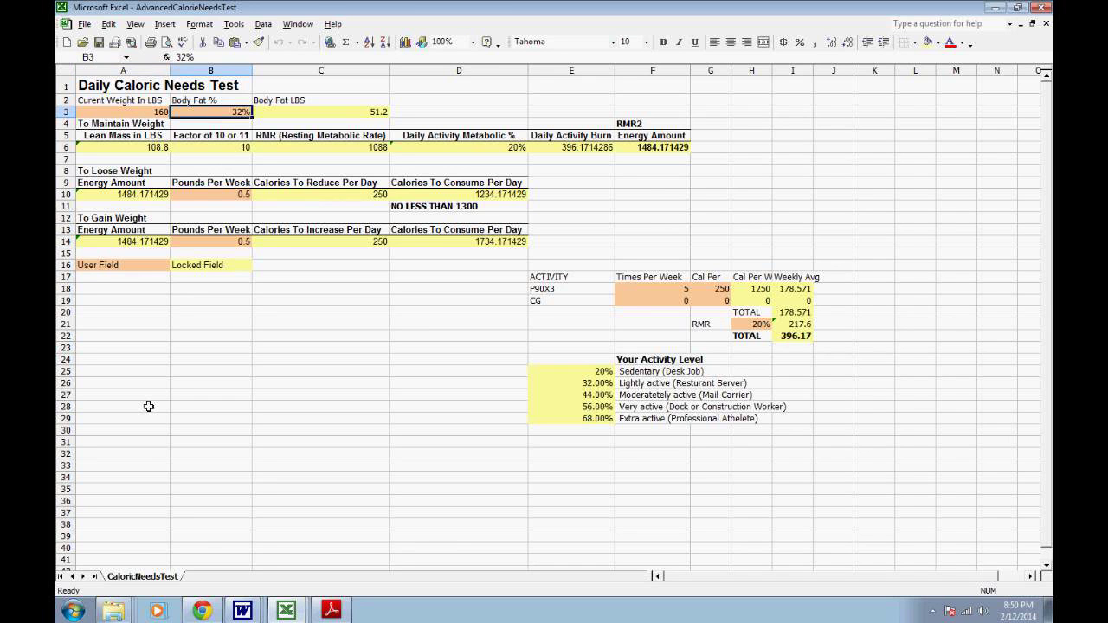
{"action": "key", "text": "alt+Tab"}
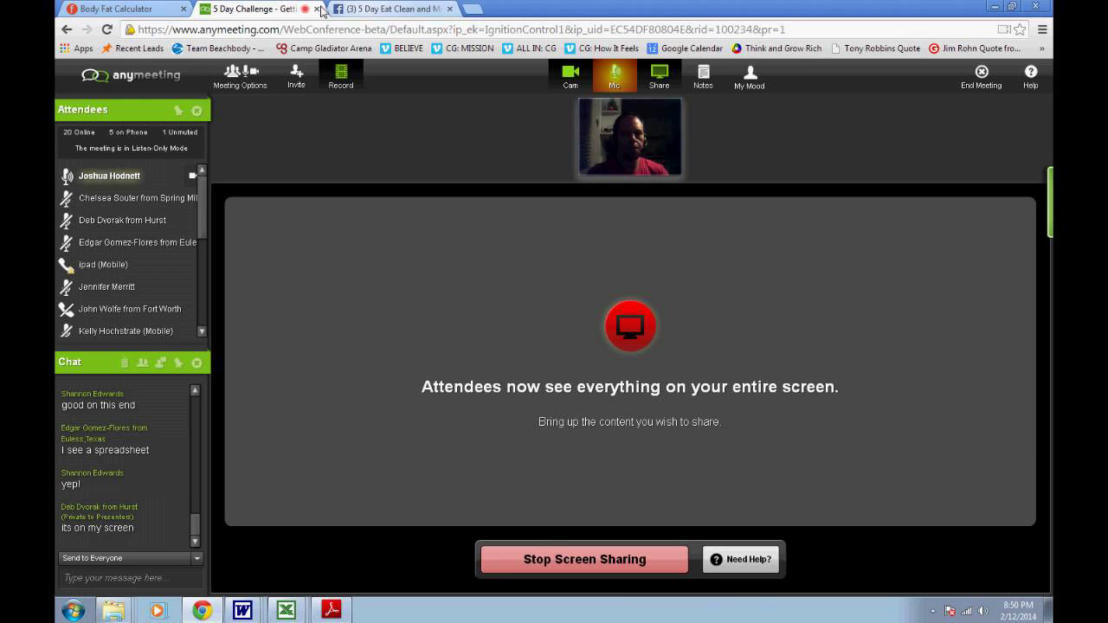
{"action": "left_click", "coordinate": [173, 8]}
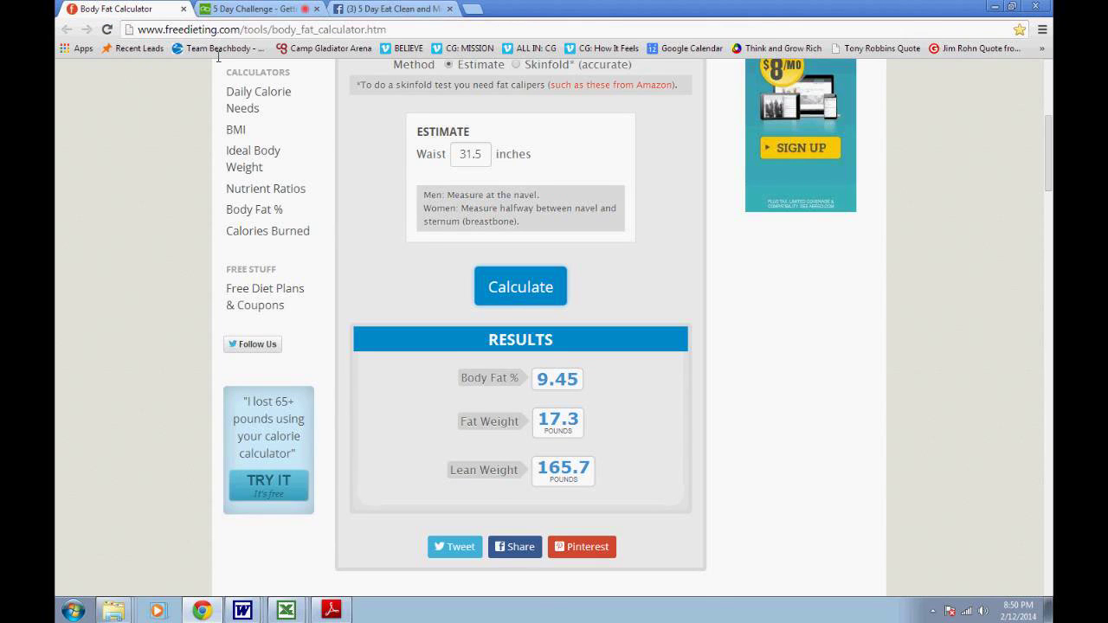
Examine the body fat calculator's web address, its age, gender, weight, method and waist fields, and its results section.
{"action": "scroll", "coordinate": [334, 118], "scroll_direction": "up", "scroll_amount": 2}
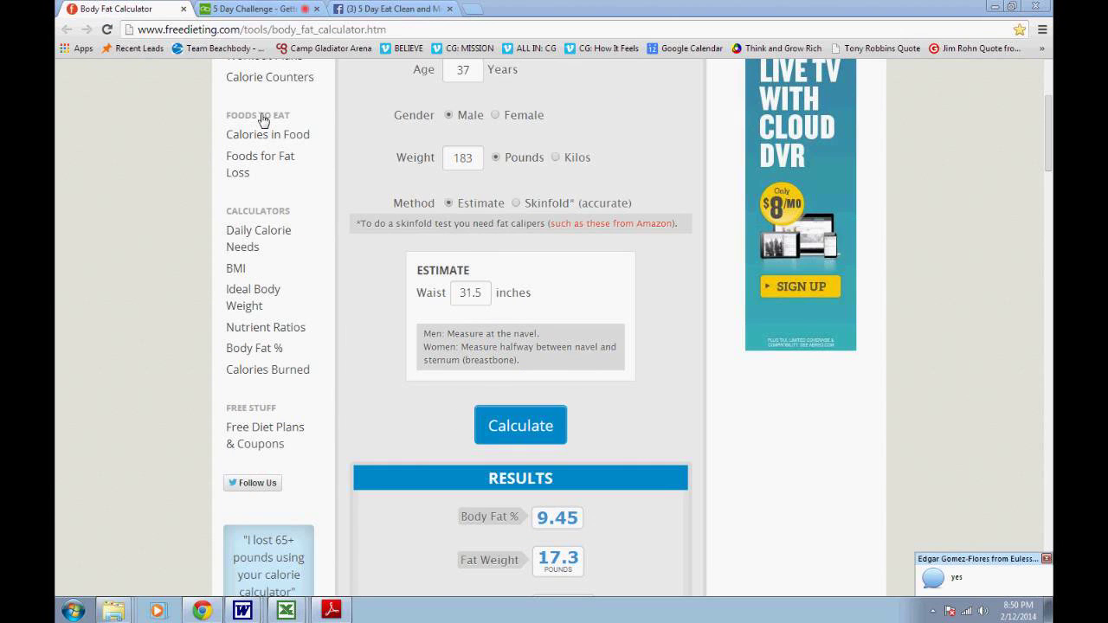
{"action": "left_click", "coordinate": [430, 42]}
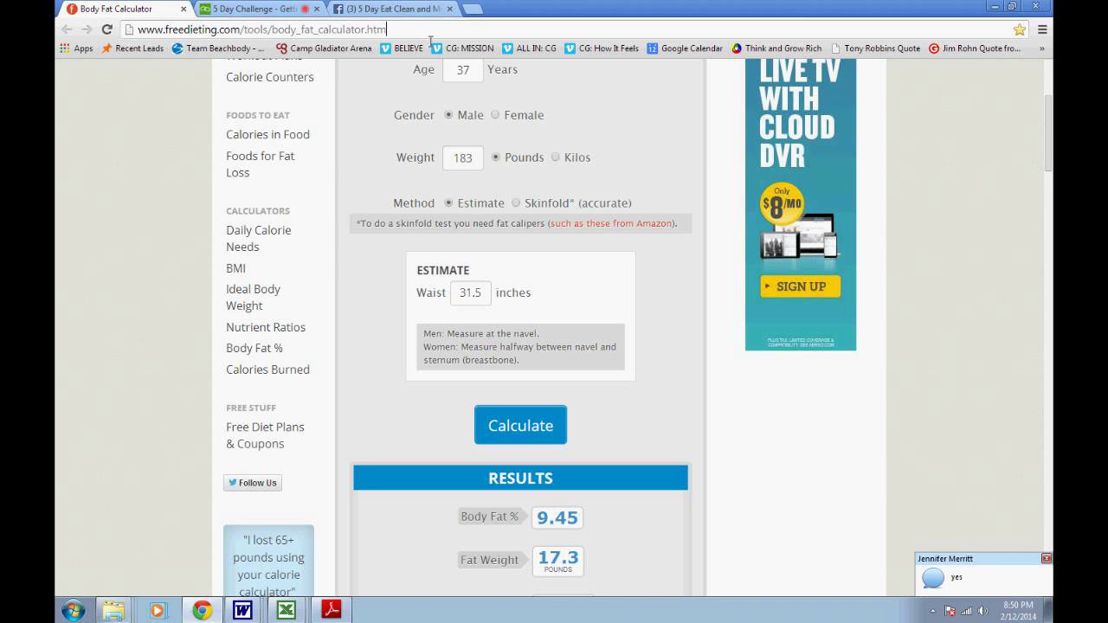
{"action": "scroll", "coordinate": [377, 143], "scroll_direction": "up", "scroll_amount": 2}
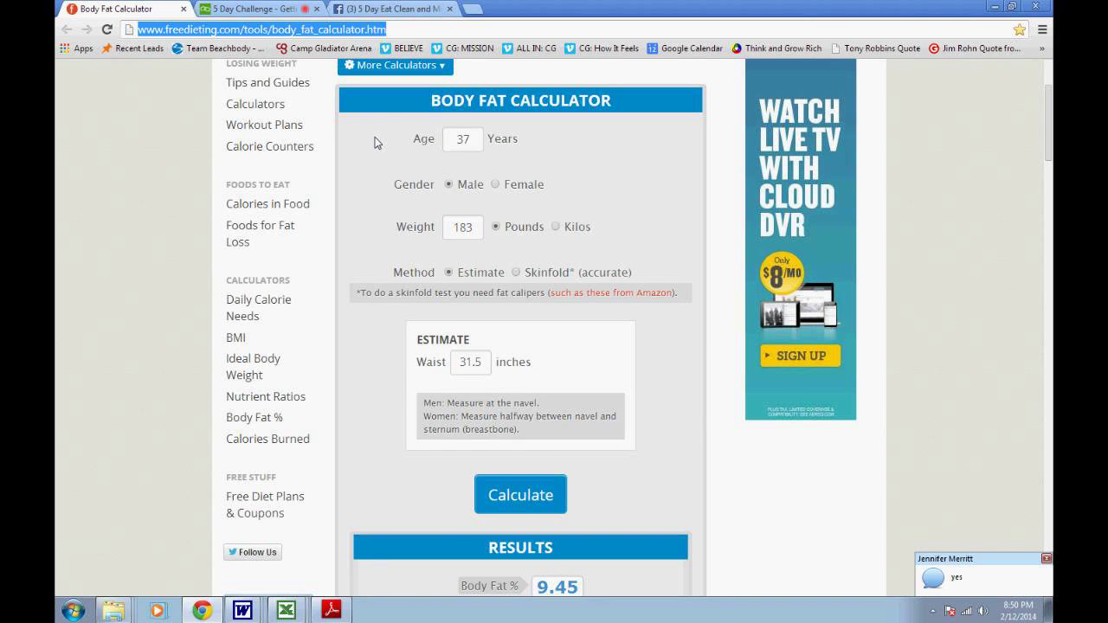
{"action": "scroll", "coordinate": [361, 258], "scroll_direction": "up", "scroll_amount": 1}
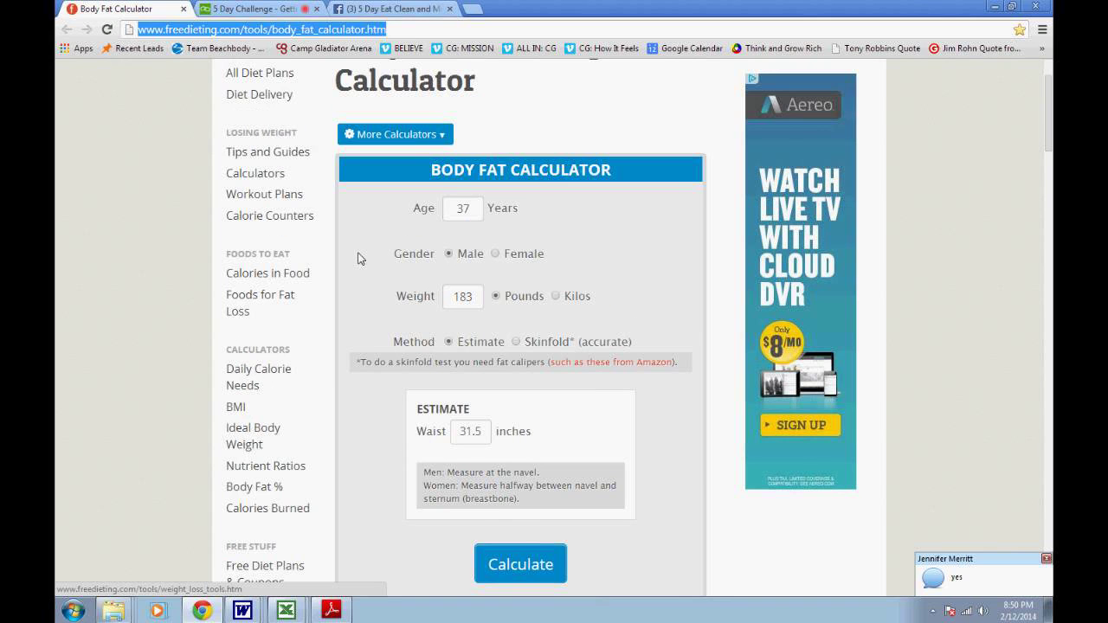
{"action": "key", "text": "Return"}
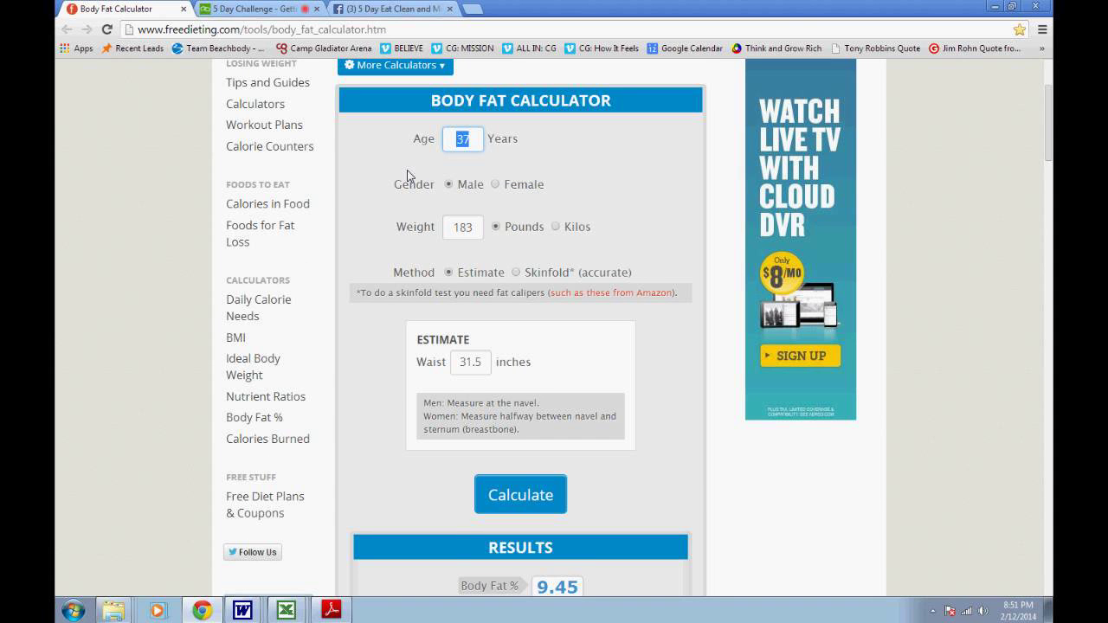
{"action": "scroll", "coordinate": [450, 211], "scroll_direction": "down", "scroll_amount": 1}
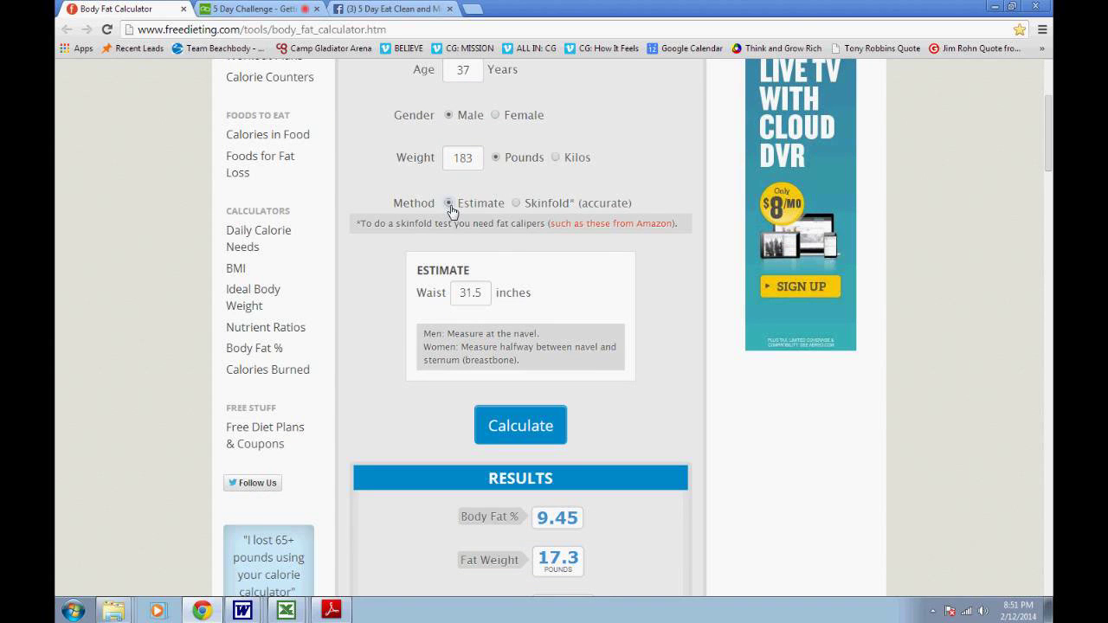
{"action": "scroll", "coordinate": [563, 250], "scroll_direction": "down", "scroll_amount": 3}
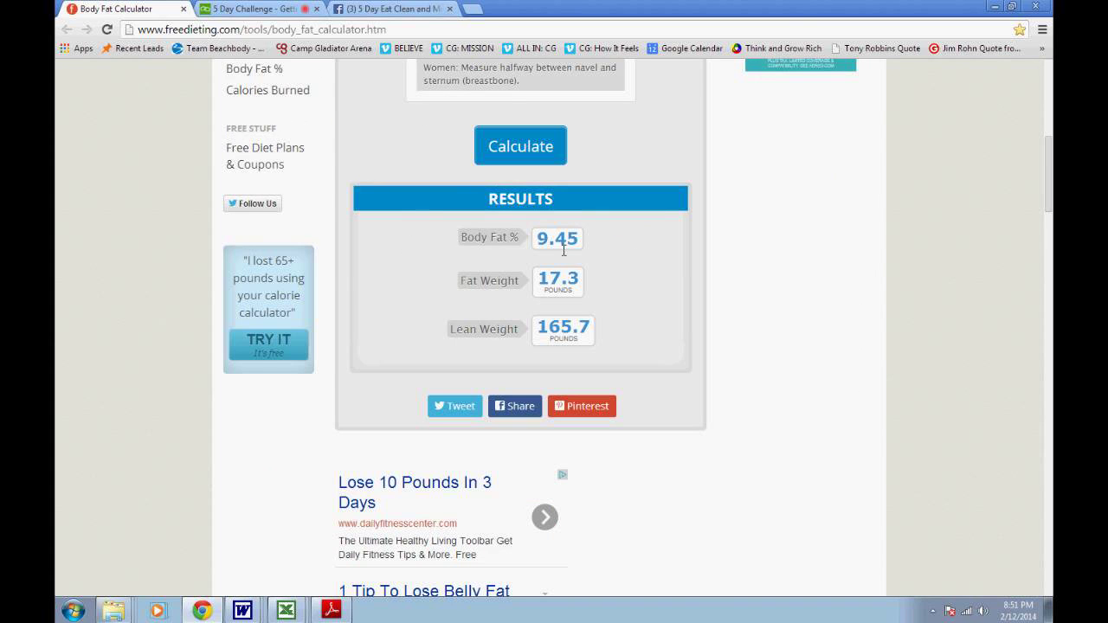
{"action": "scroll", "coordinate": [563, 250], "scroll_direction": "up", "scroll_amount": 1}
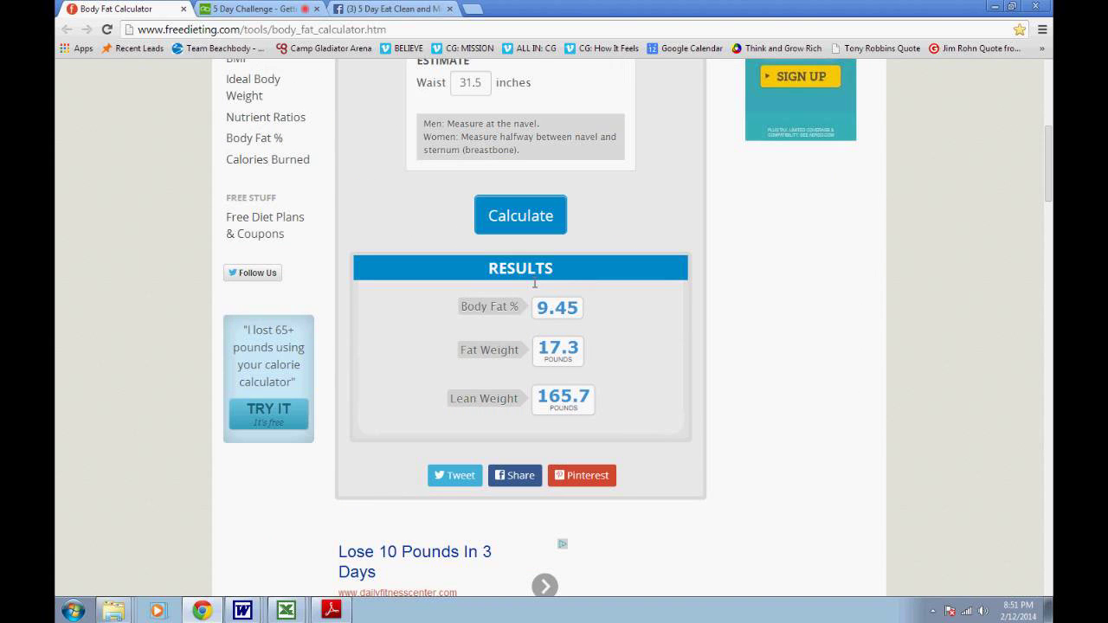
Switch to the Excel workbook and examine the Body Fat LBS, Lean Mass, Factor of 10 or 11, and RMR cells with their formulas.
{"action": "key", "text": "alt+Tab"}
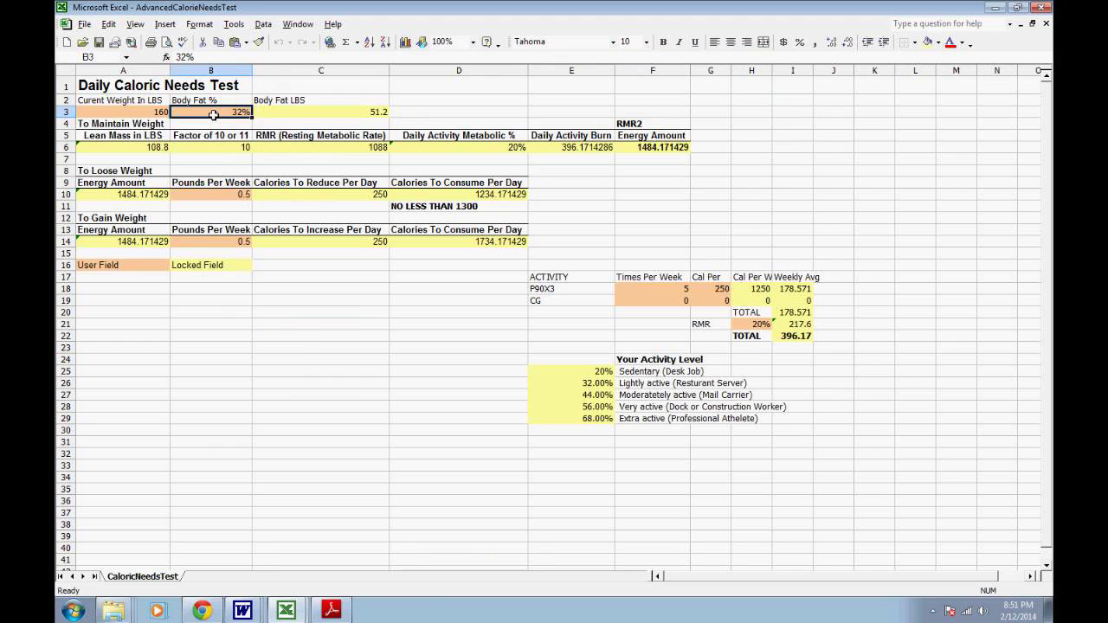
{"action": "left_click", "coordinate": [294, 113]}
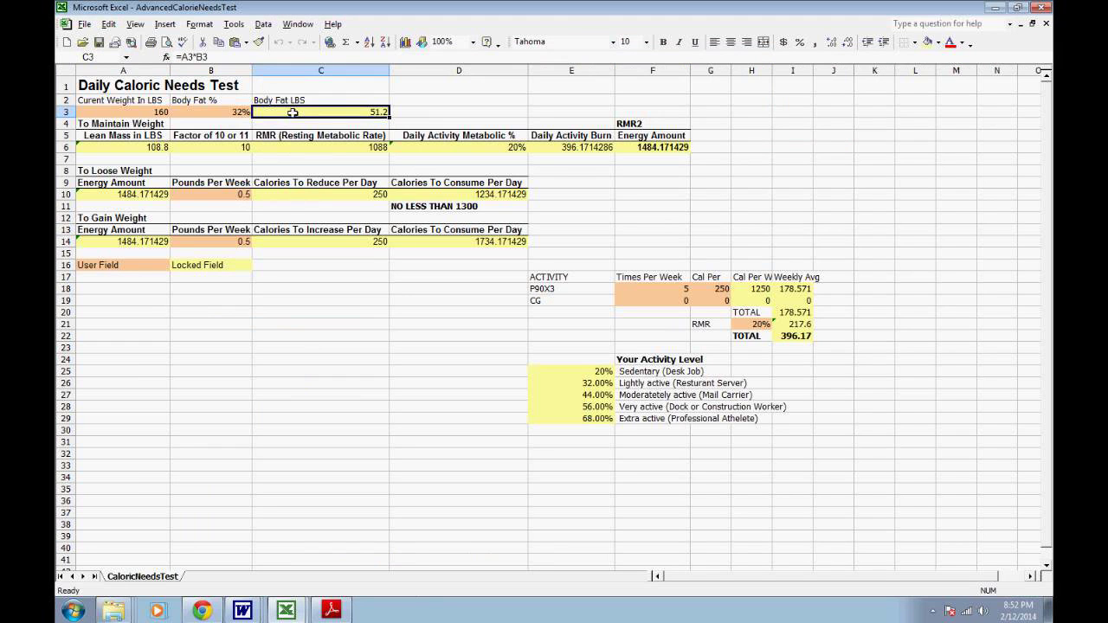
{"action": "key", "text": "Left"}
{"action": "key", "text": "Left"}
{"action": "key", "text": "Down"}
{"action": "key", "text": "Down"}
{"action": "key", "text": "Down"}
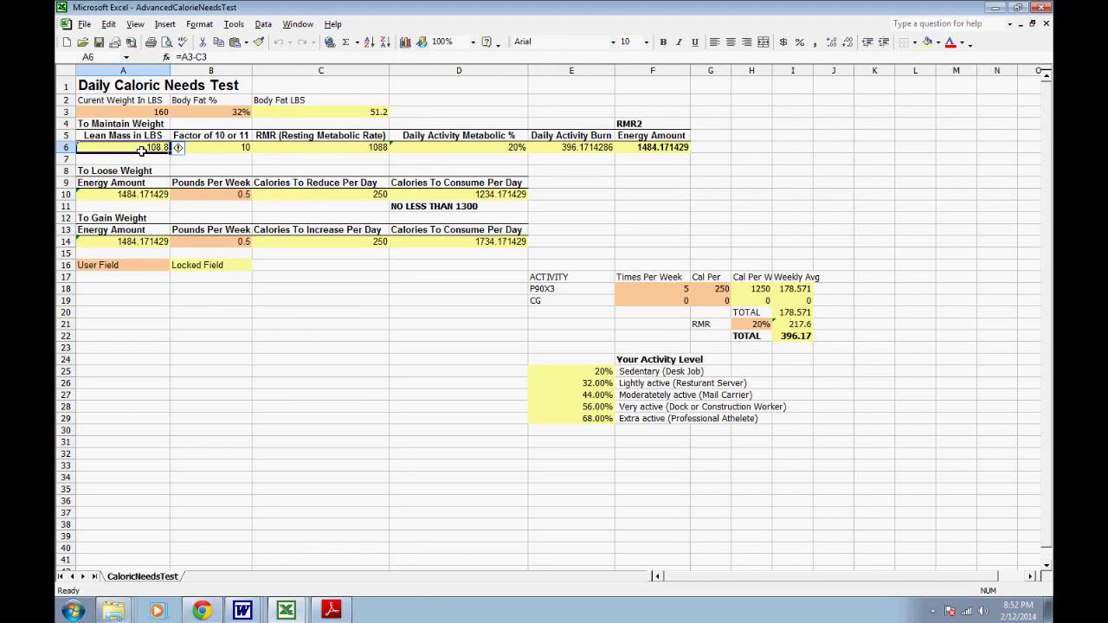
{"action": "left_click", "coordinate": [214, 150]}
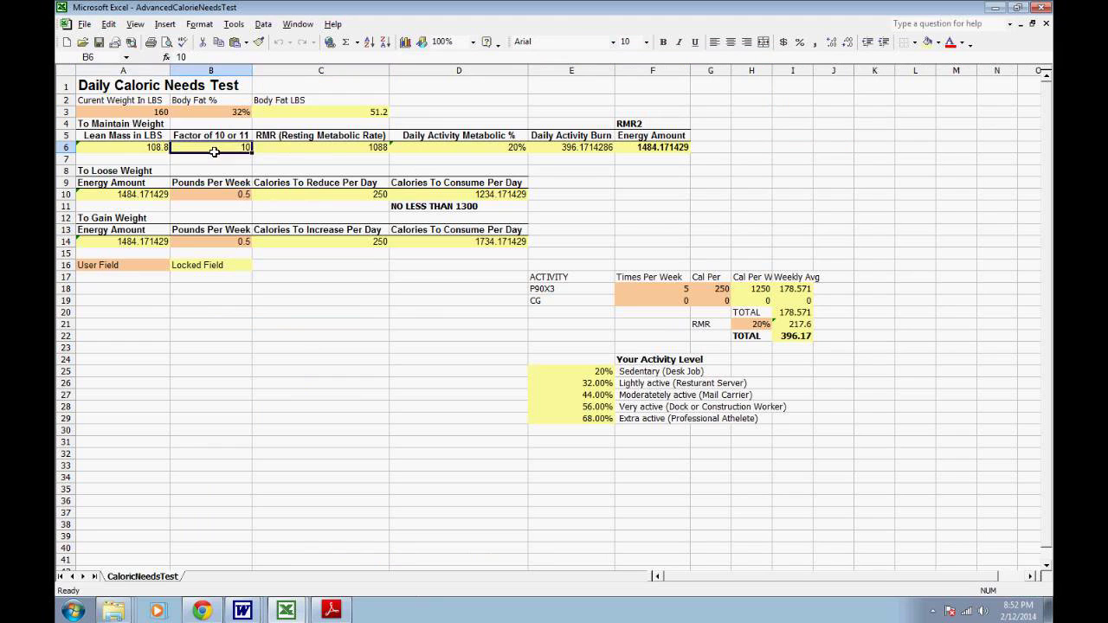
{"action": "left_click", "coordinate": [144, 148]}
{"action": "left_click", "coordinate": [220, 148]}
{"action": "left_click", "coordinate": [281, 153]}
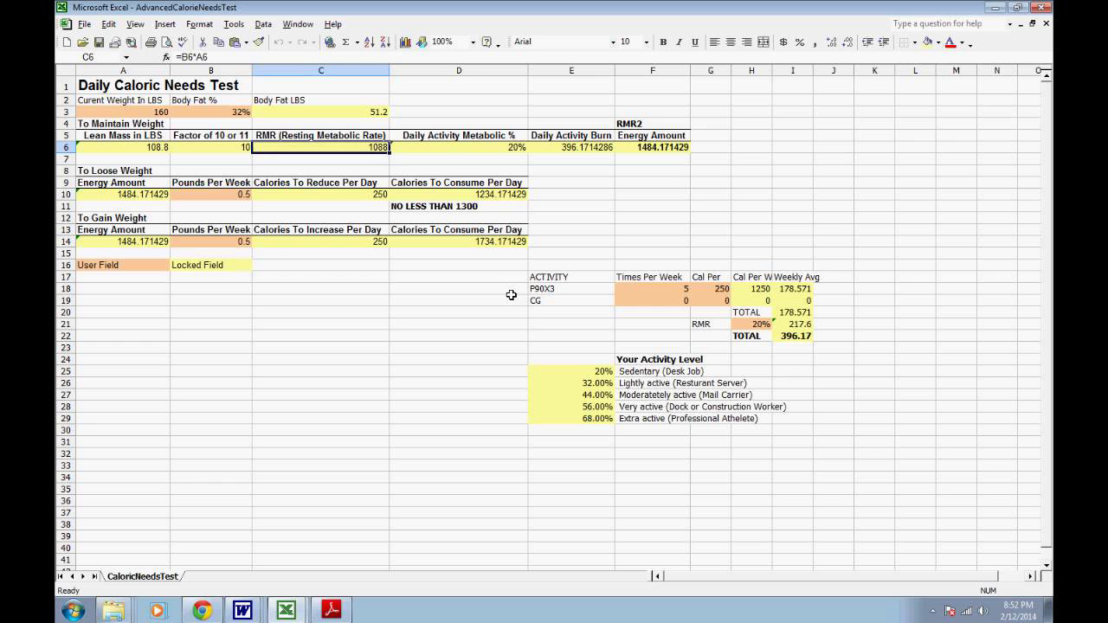
Replace the P90X3 activity in E18 with T25 and select its Cal Per cell, G18.
{"action": "left_click", "coordinate": [539, 291]}
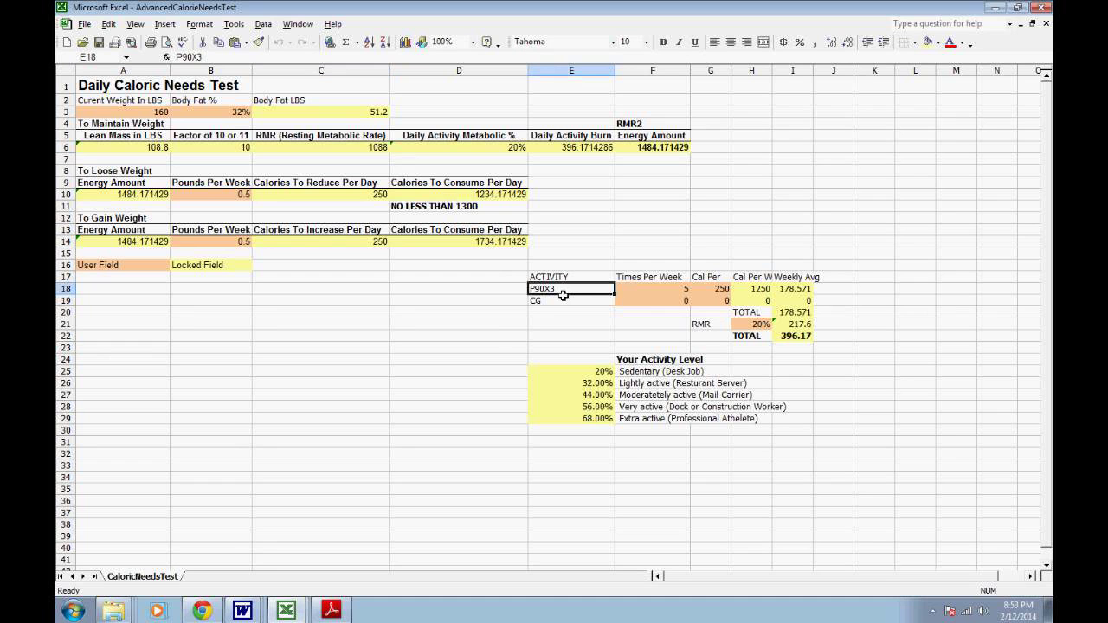
{"action": "type", "text": "T"}
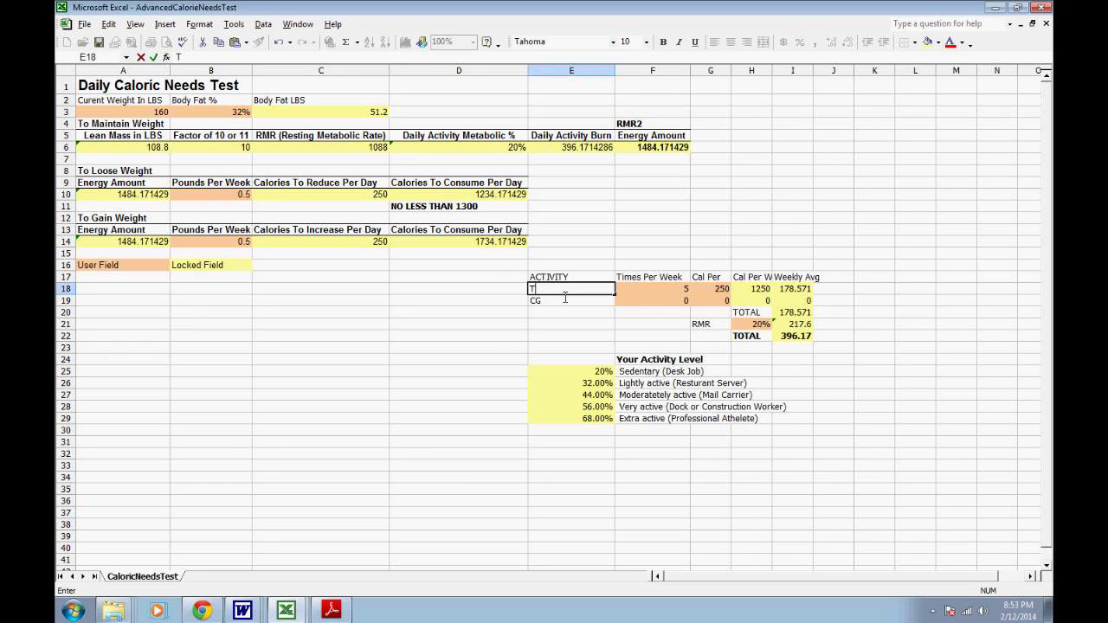
{"action": "type", "text": "25"}
{"action": "key", "text": "Return"}
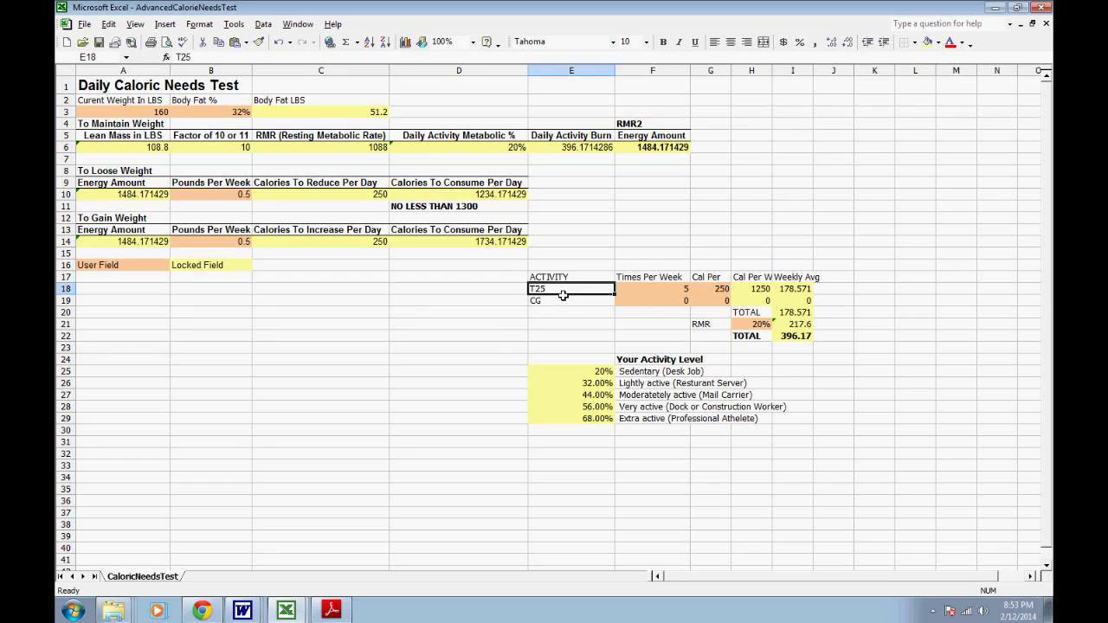
{"action": "key", "text": "Right"}
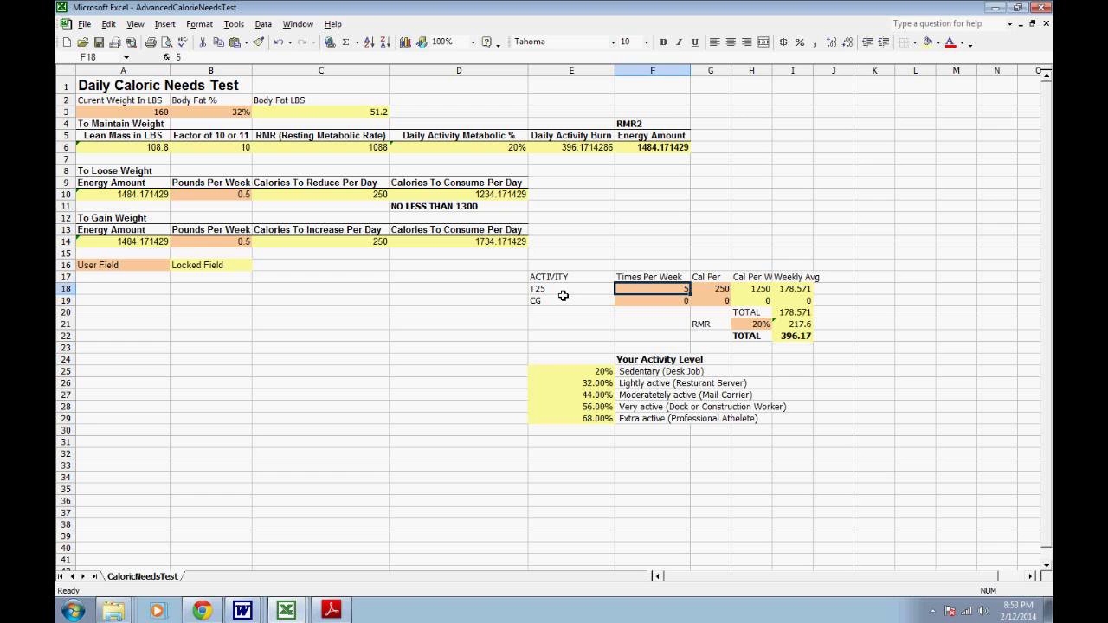
{"action": "key", "text": "Left"}
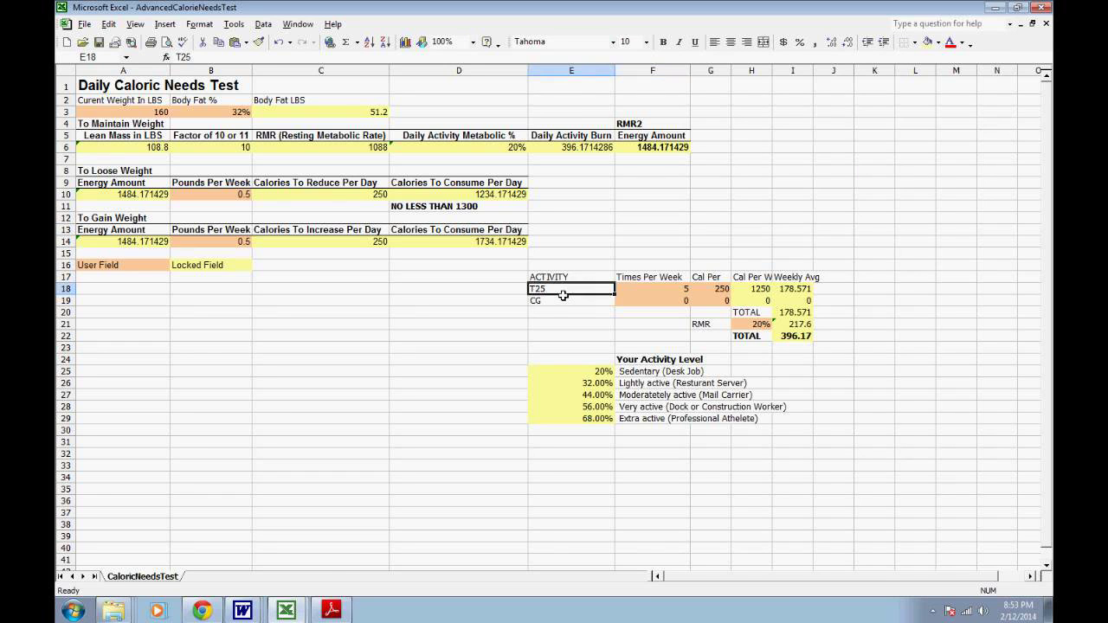
{"action": "key", "text": "Right"}
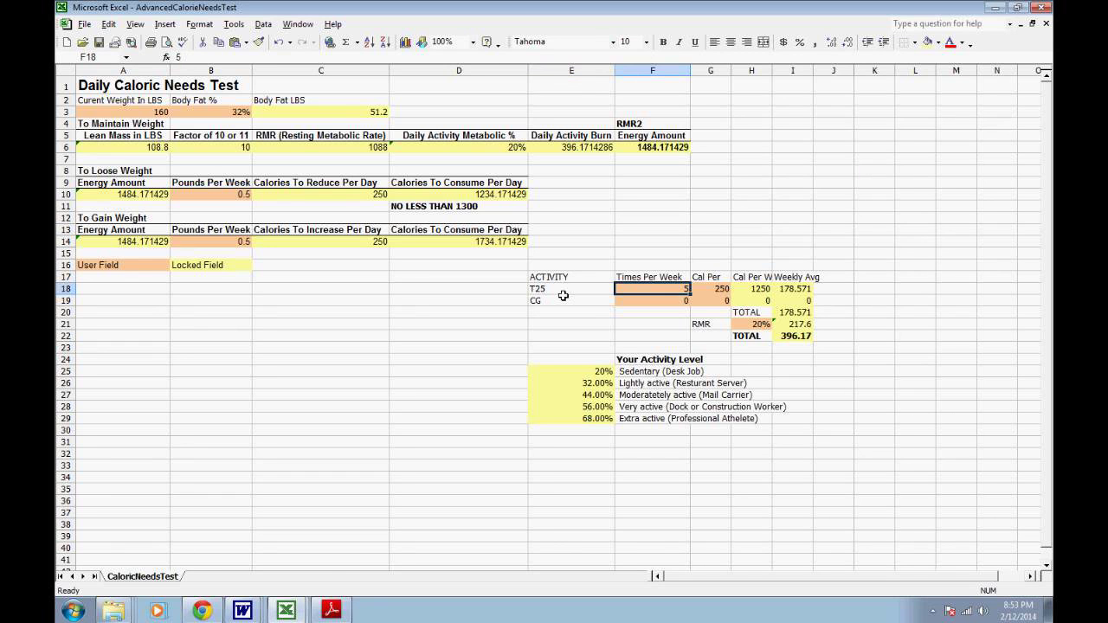
{"action": "key", "text": "Right"}
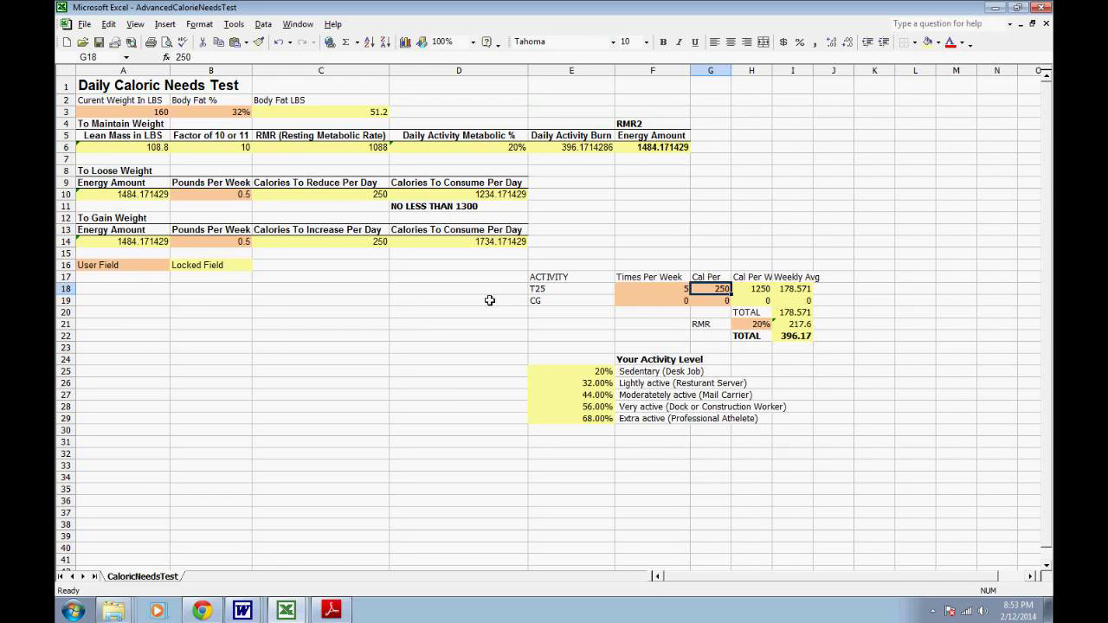
Switch to Chrome and calculate the calories burned for Aerobics, Step at 160 pounds for 25 minutes with SELF's Burn calories calculator.
{"action": "key", "text": "alt+Tab"}
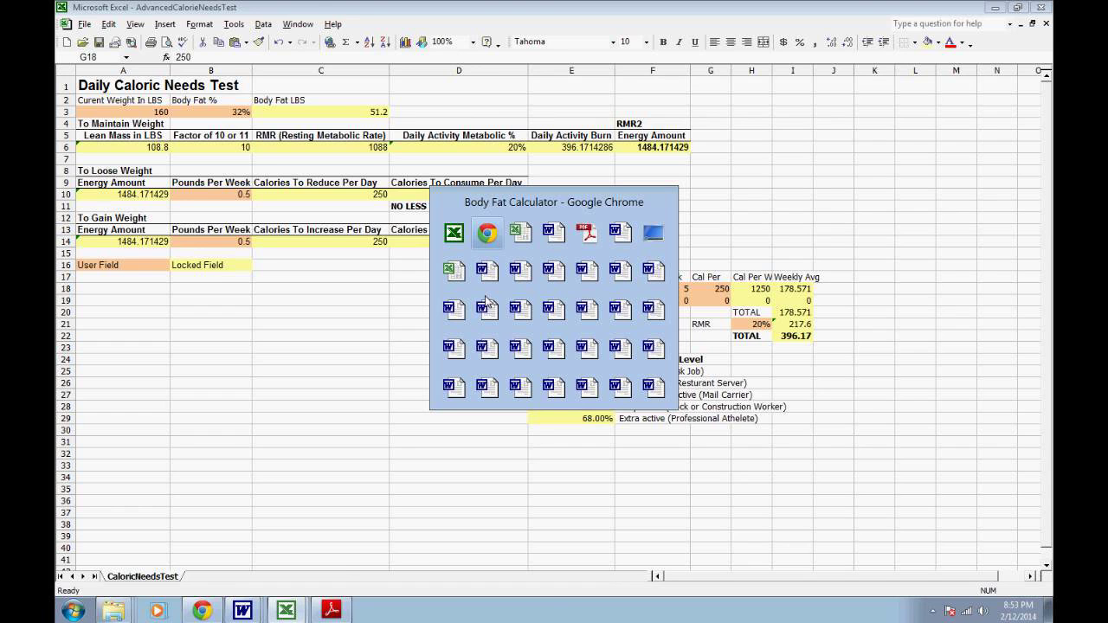
{"action": "key", "text": "alt+Tab"}
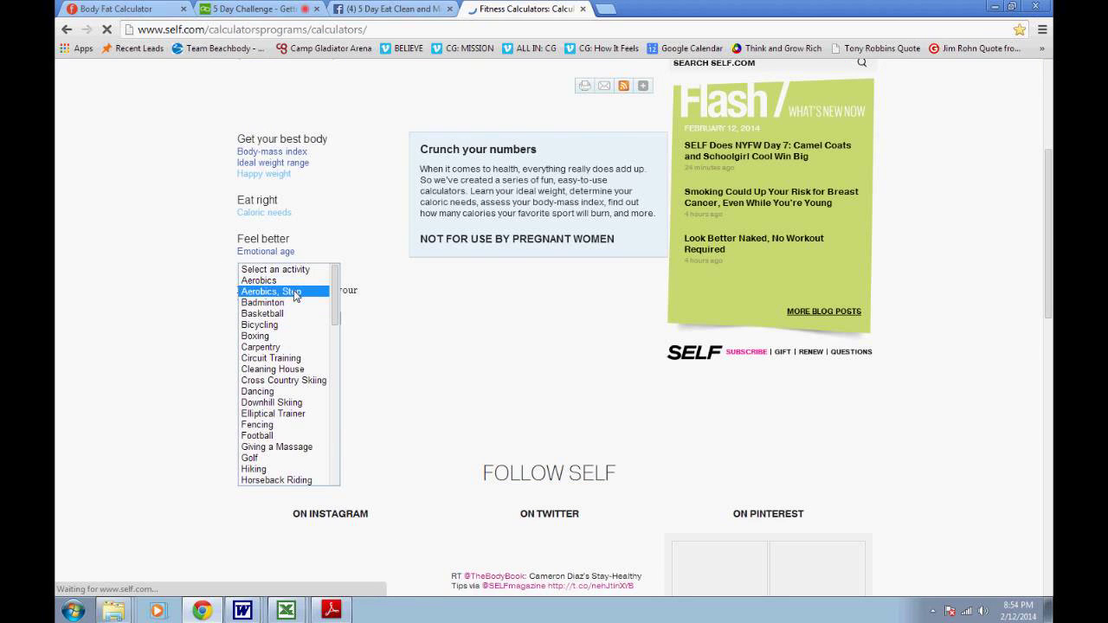
{"action": "left_click", "coordinate": [295, 295]}
{"action": "key", "text": "alt+Tab"}
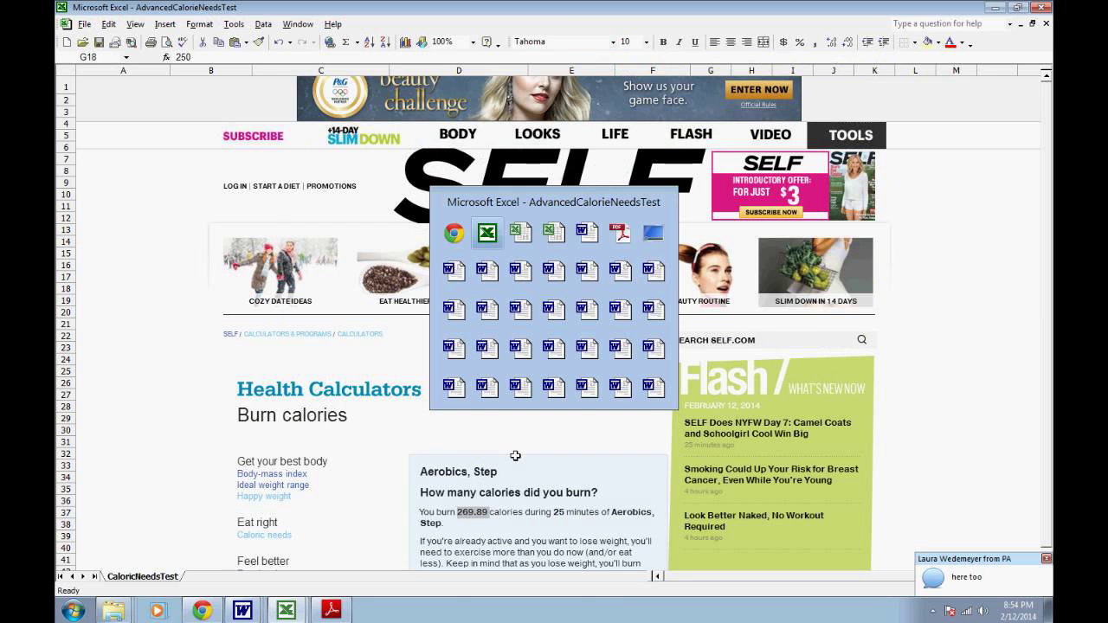
{"action": "key", "text": "Escape"}
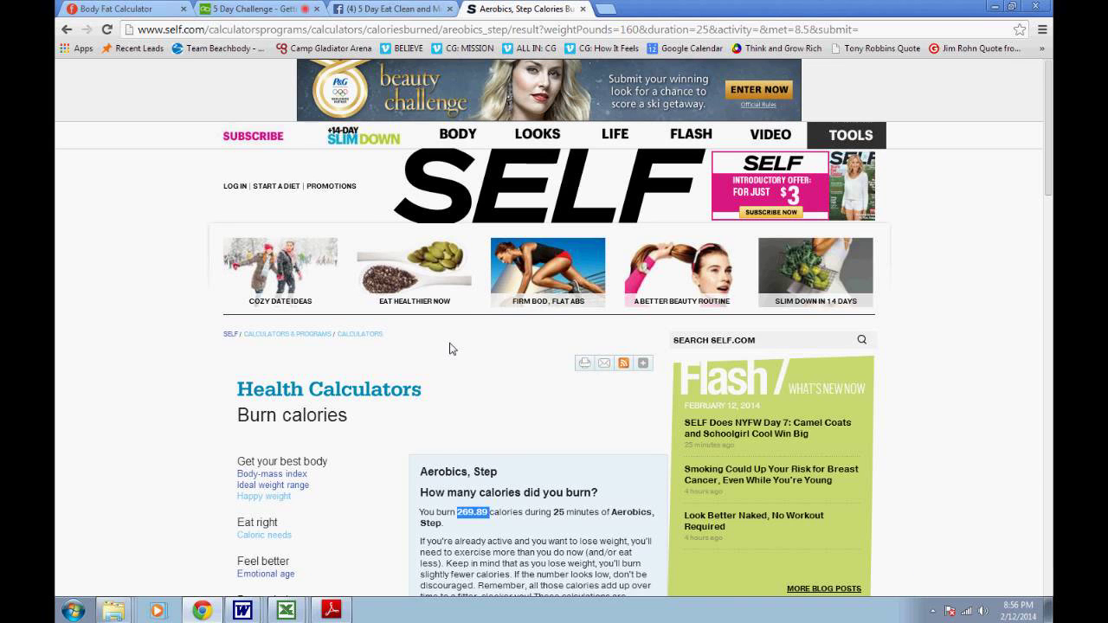
Browse the workout activities offered by SELF's Burn calories calculator without choosing one.
{"action": "key", "text": "alt+Tab"}
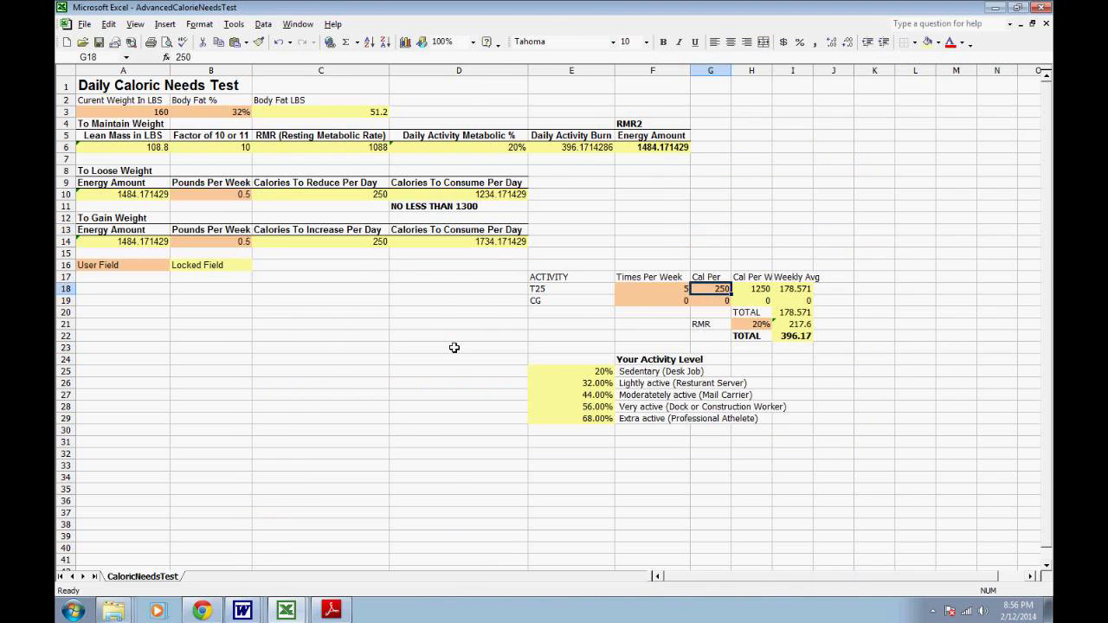
{"action": "key", "text": "alt+Tab"}
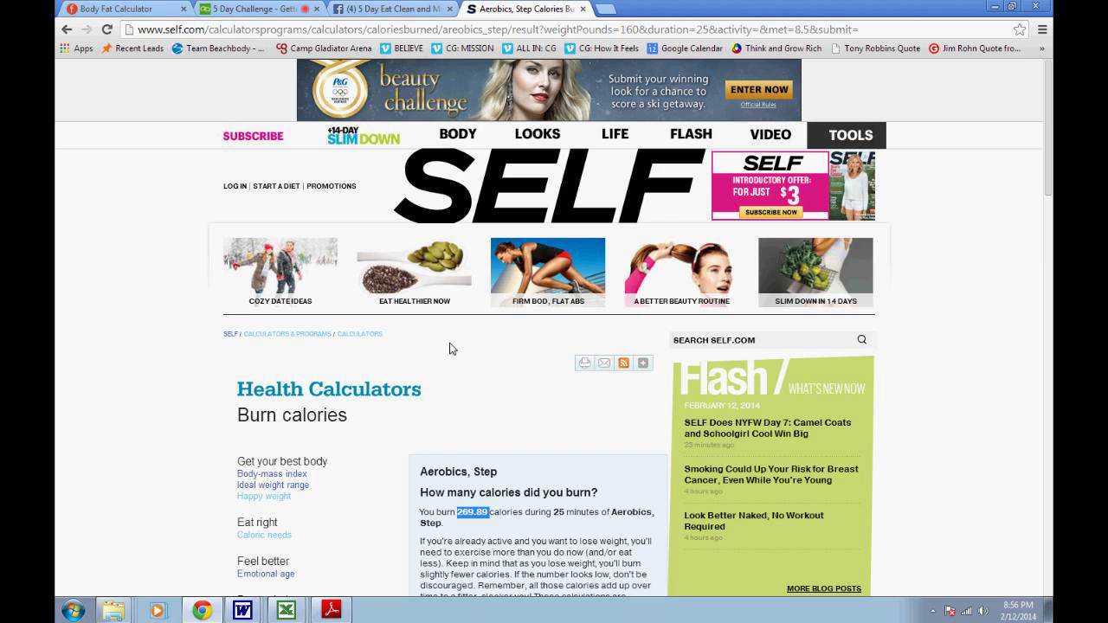
{"action": "scroll", "coordinate": [450, 349], "scroll_direction": "down", "scroll_amount": 3}
{"action": "left_click", "coordinate": [289, 362]}
{"action": "left_click_drag", "start_coordinate": [334, 398], "coordinate": [333, 541]}
{"action": "left_click", "coordinate": [374, 447]}
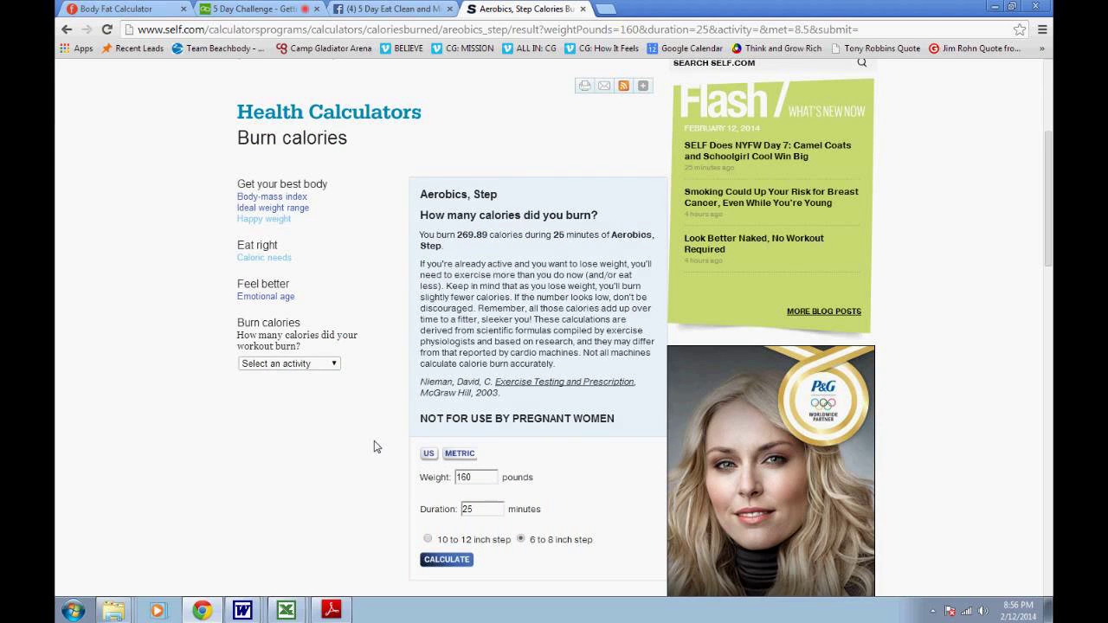
Switch to the Excel workbook and examine the RMR percentage in H21 against the Sedentary (Desk Job) entry under Your Activity Level.
{"action": "key", "text": "alt+Tab"}
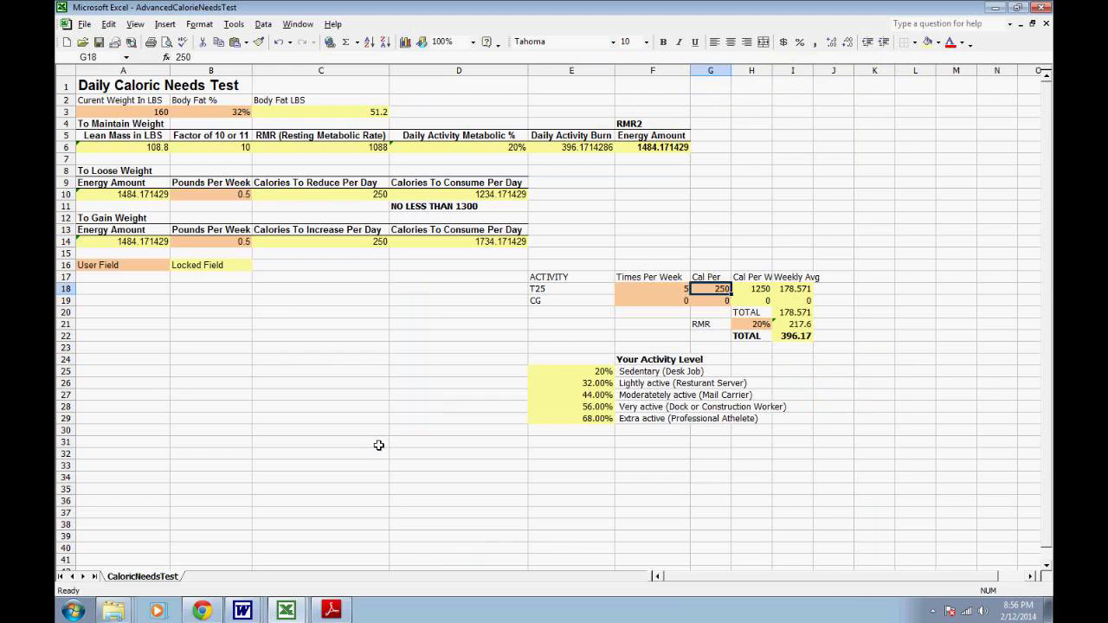
{"action": "left_click", "coordinate": [762, 324]}
{"action": "key", "text": "Left"}
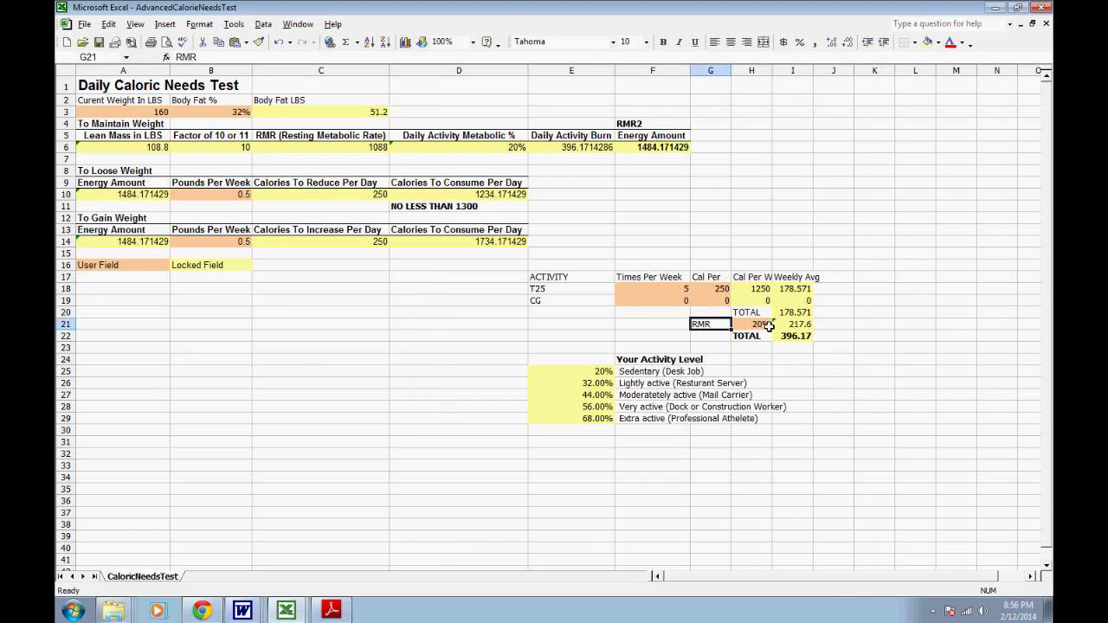
{"action": "left_click", "coordinate": [769, 327]}
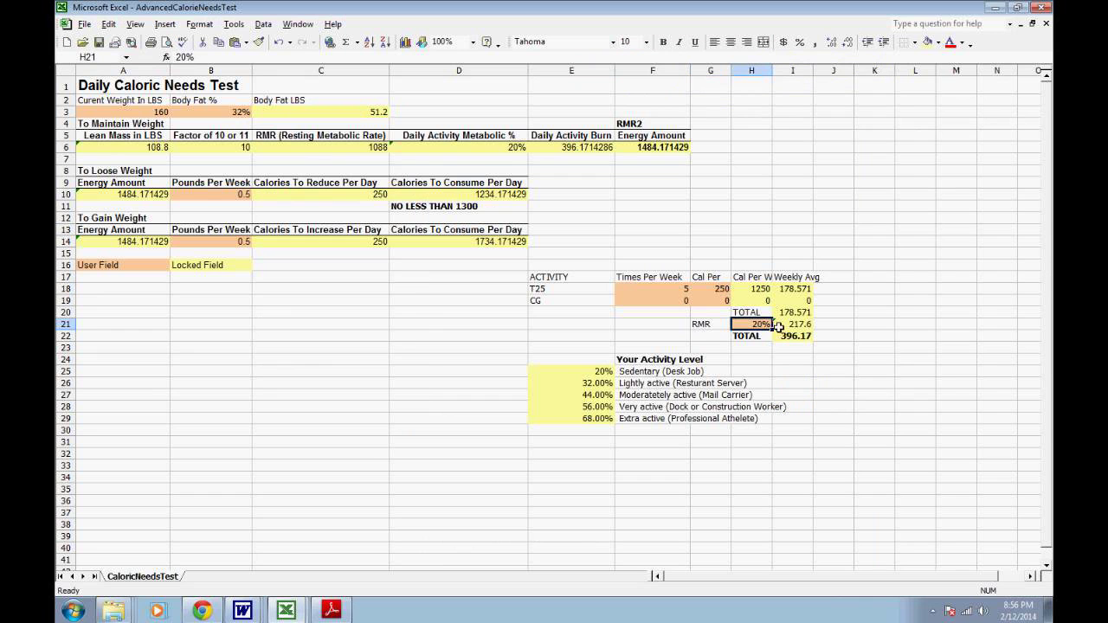
{"action": "left_click", "coordinate": [659, 370]}
{"action": "left_click", "coordinate": [647, 362]}
{"action": "left_click", "coordinate": [650, 373]}
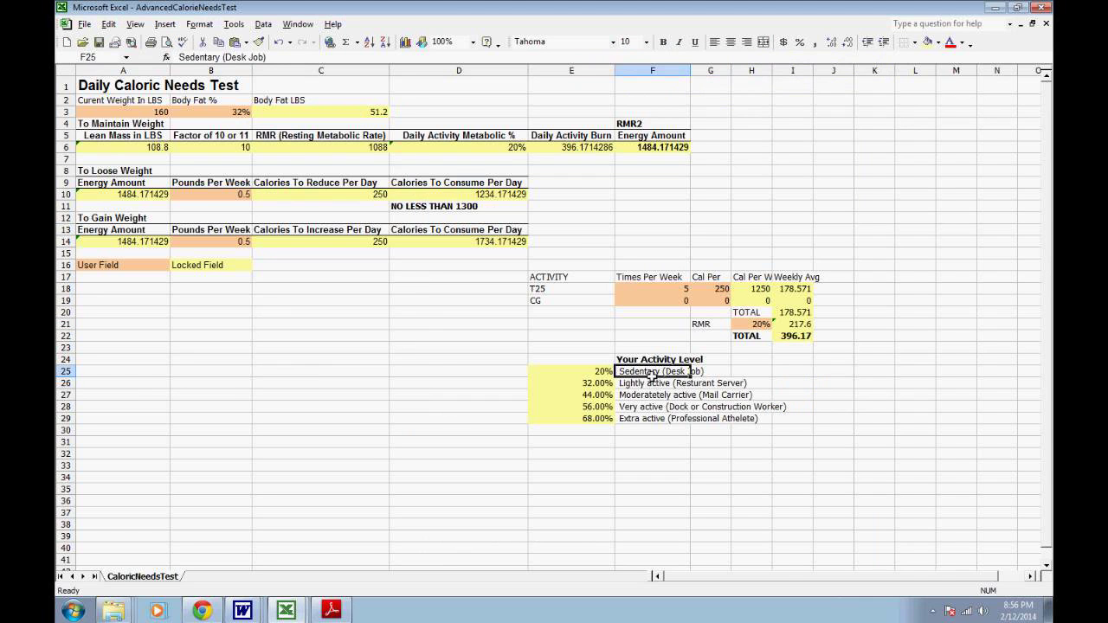
Examine the entries under Your Activity Level, from Sedentary to Extra active, together with their percentages in column E.
{"action": "left_click", "coordinate": [652, 383]}
{"action": "key", "text": "Up"}
{"action": "left_click", "coordinate": [652, 385]}
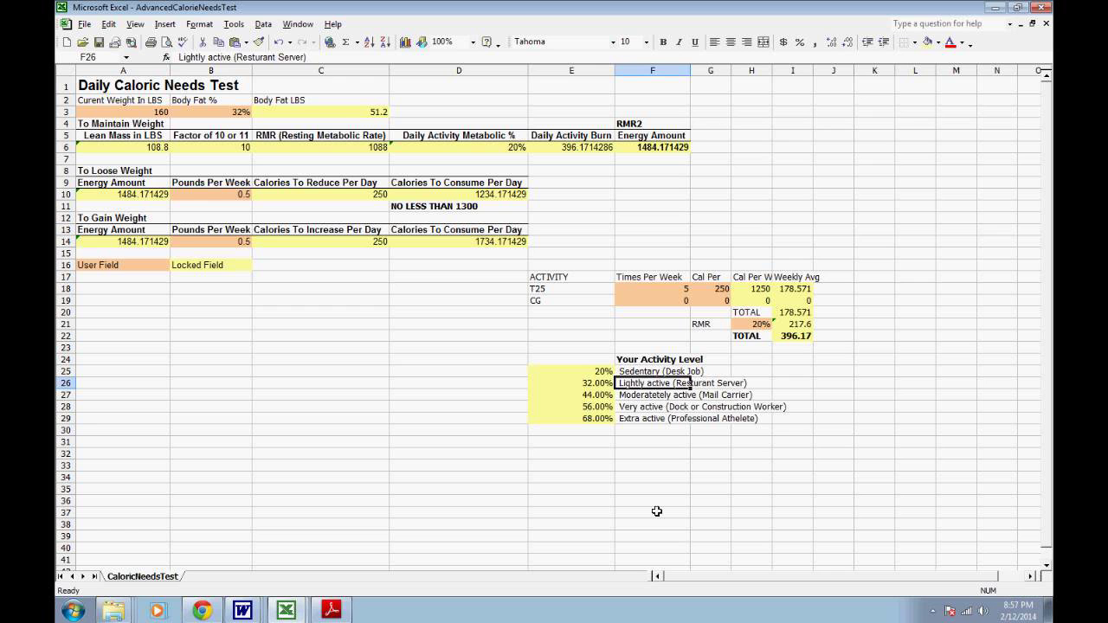
{"action": "key", "text": "Down"}
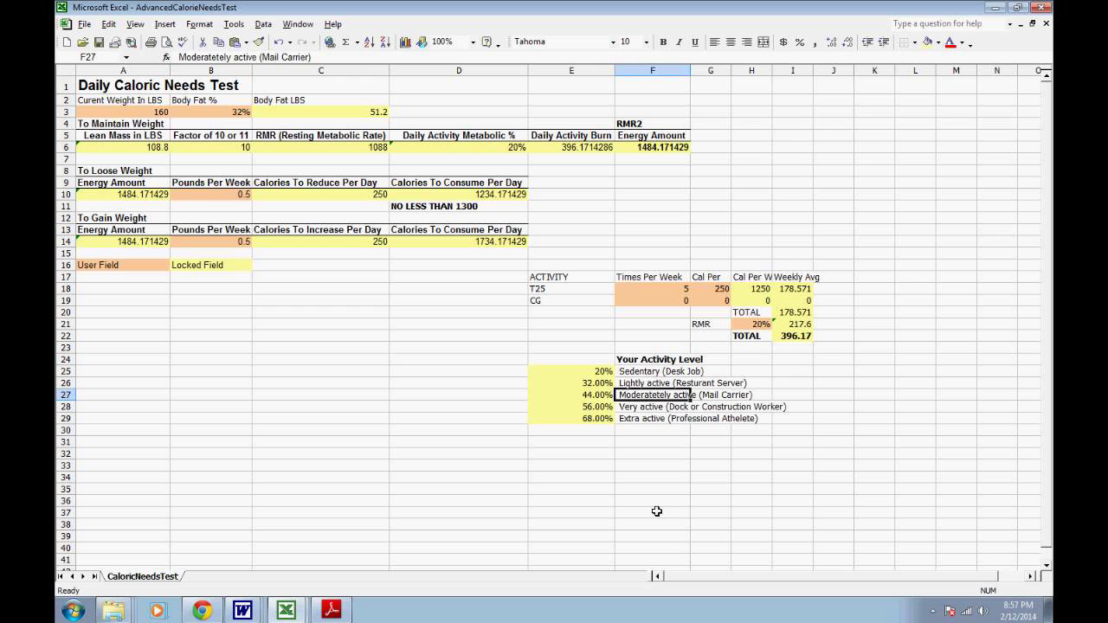
{"action": "key", "text": "Down"}
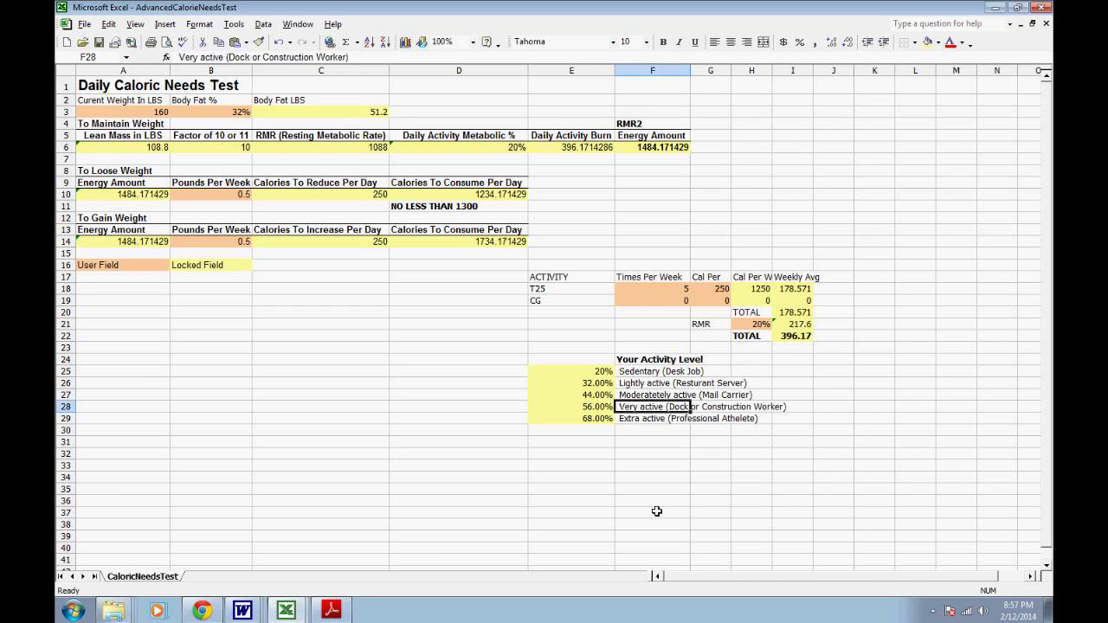
{"action": "key", "text": "Down"}
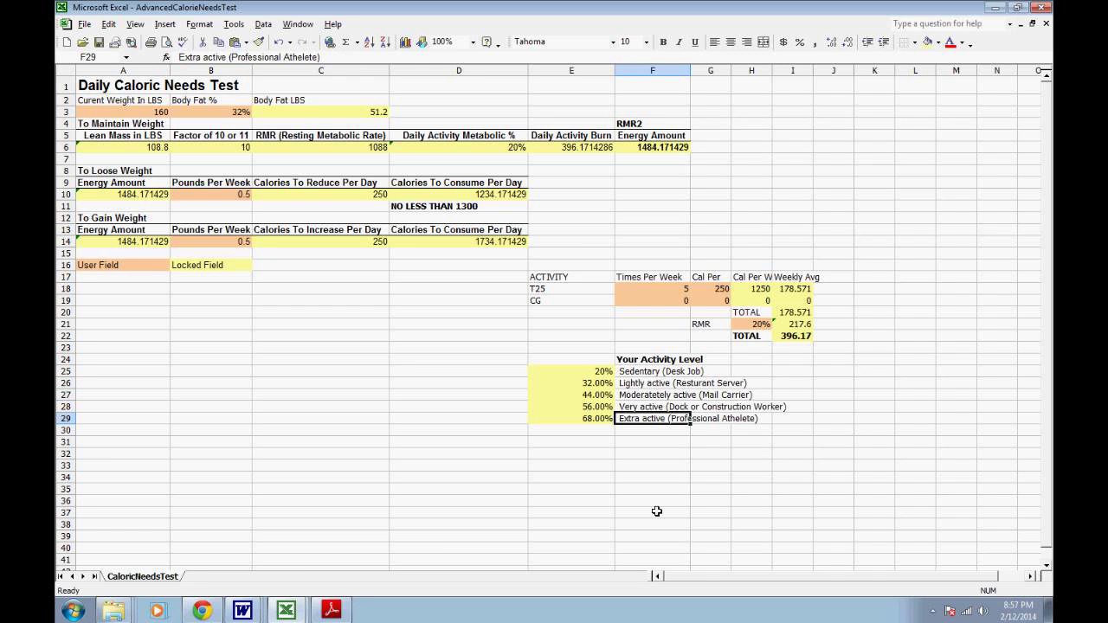
{"action": "left_click", "coordinate": [606, 374]}
{"action": "key", "text": "Down"}
{"action": "key", "text": "Right"}
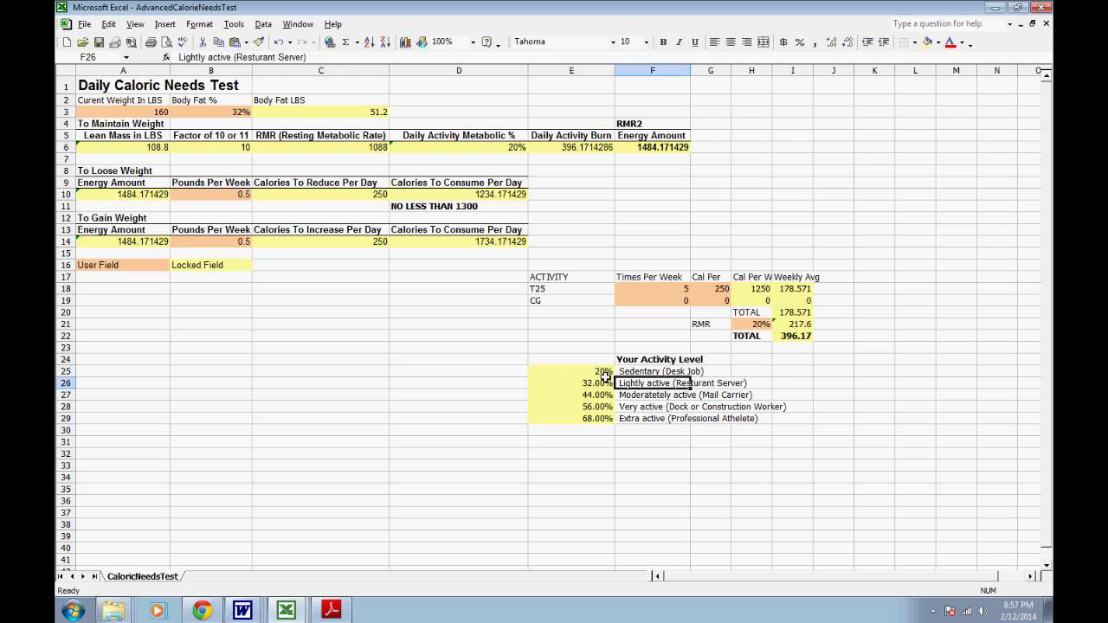
{"action": "key", "text": "Up"}
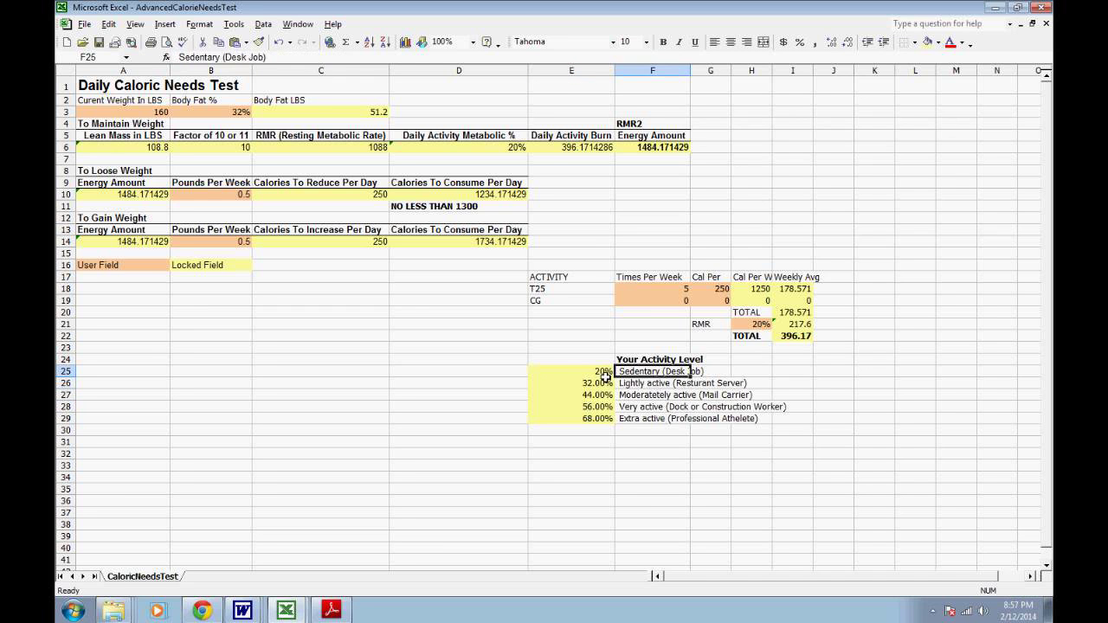
{"action": "left_click", "coordinate": [608, 380]}
{"action": "key", "text": "Up"}
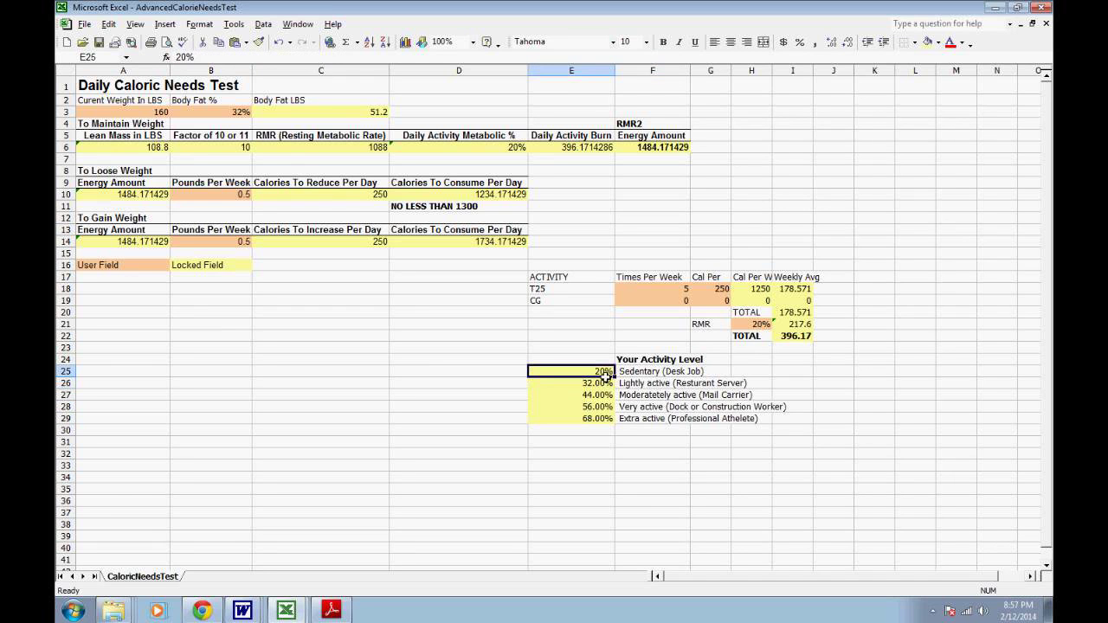
{"action": "key", "text": "Down"}
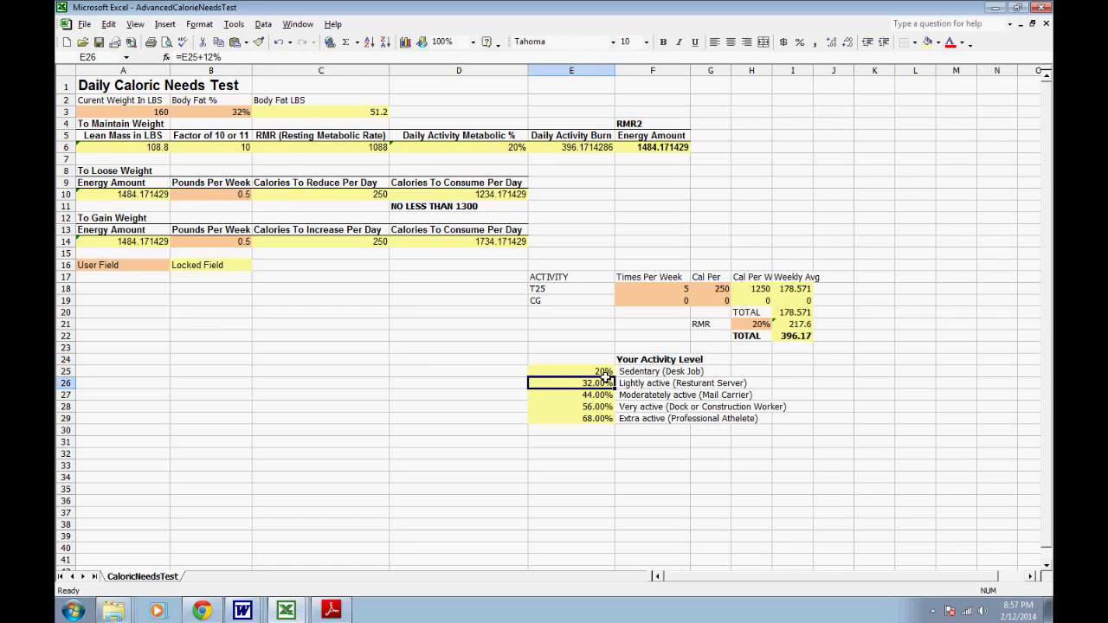
Trace the RMR percentage in H21 through C6, I21 and total I22 to Daily Activity Burn, Energy Amount and the weight-loss calories in D10.
{"action": "left_click", "coordinate": [751, 326]}
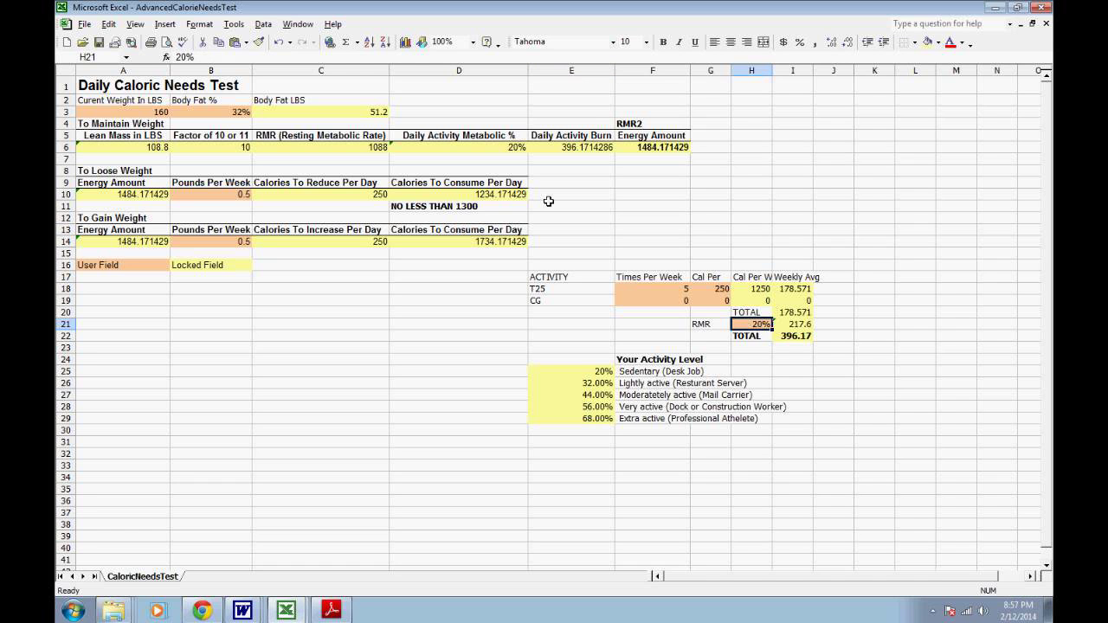
{"action": "left_click", "coordinate": [333, 149]}
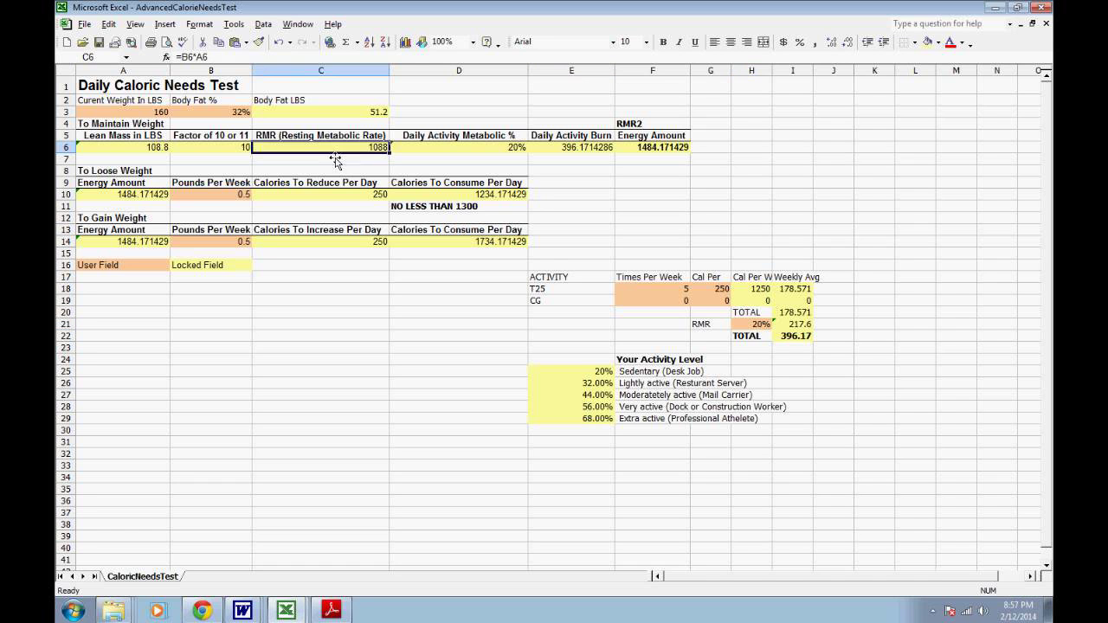
{"action": "left_click", "coordinate": [792, 324]}
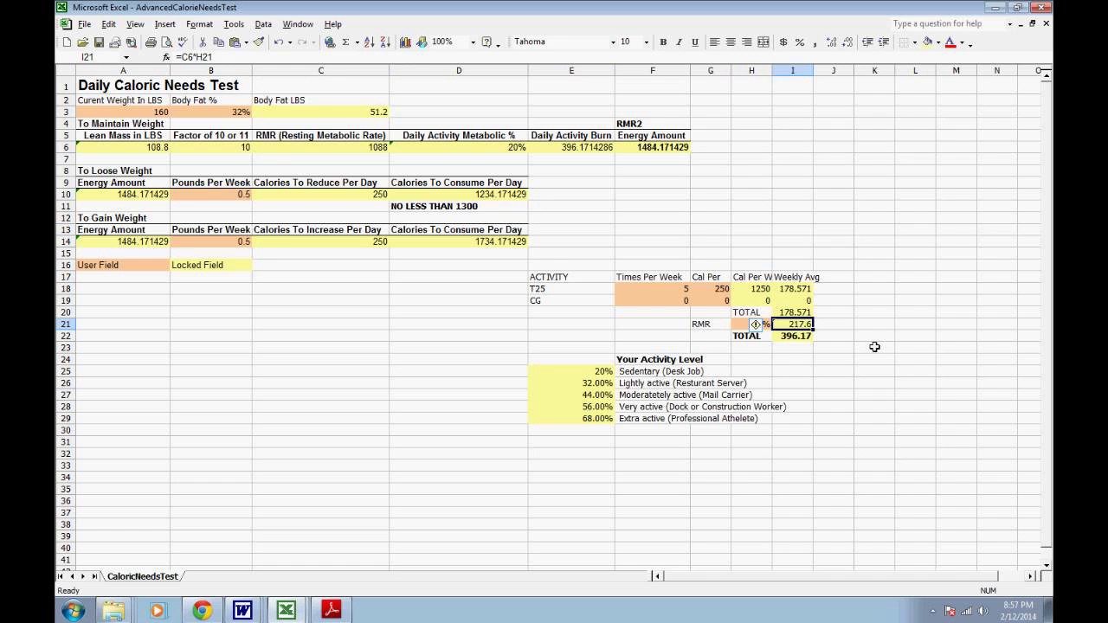
{"action": "left_click", "coordinate": [752, 337]}
{"action": "key", "text": "Right"}
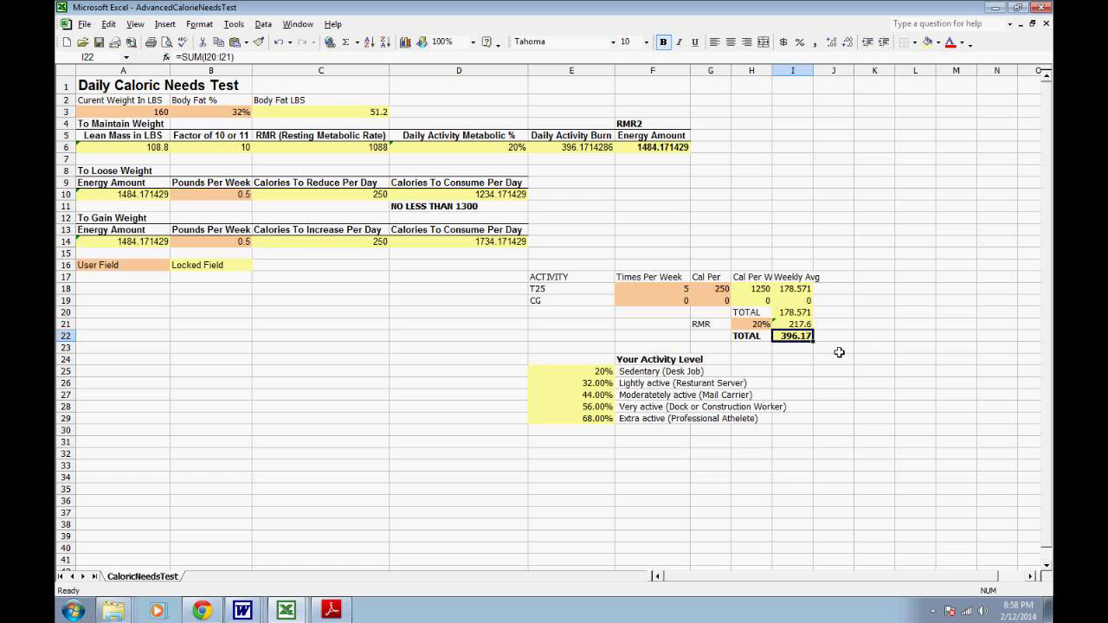
{"action": "left_click", "coordinate": [574, 147]}
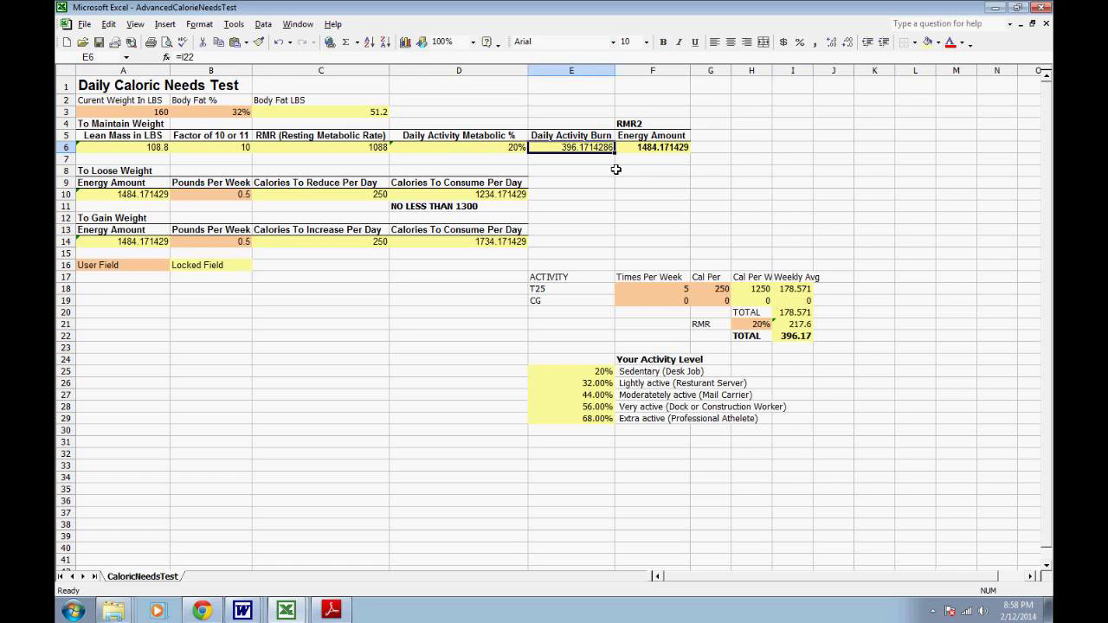
{"action": "key", "text": "Right"}
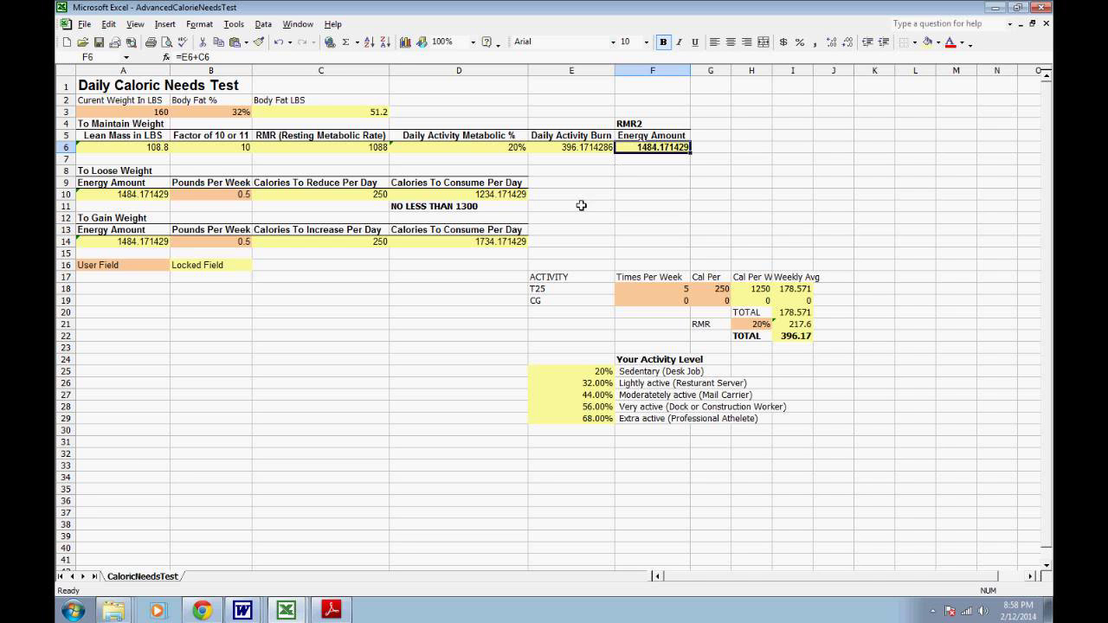
{"action": "left_click", "coordinate": [520, 195]}
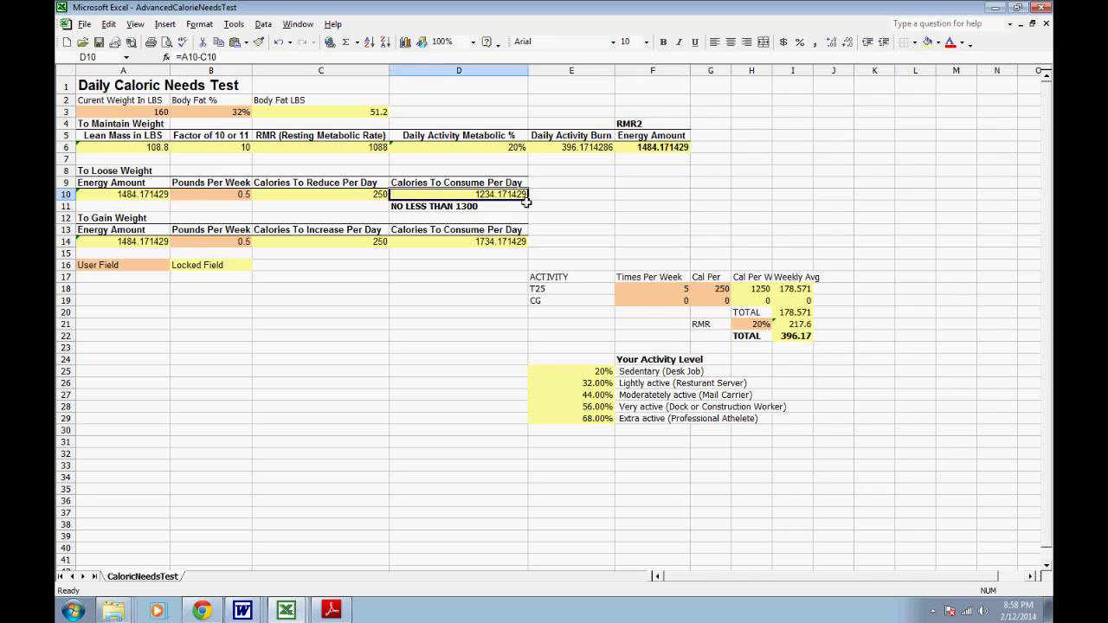
Set Pounds Per Week in the To Loose Weight section, B10, to 1.
{"action": "left_click", "coordinate": [561, 198]}
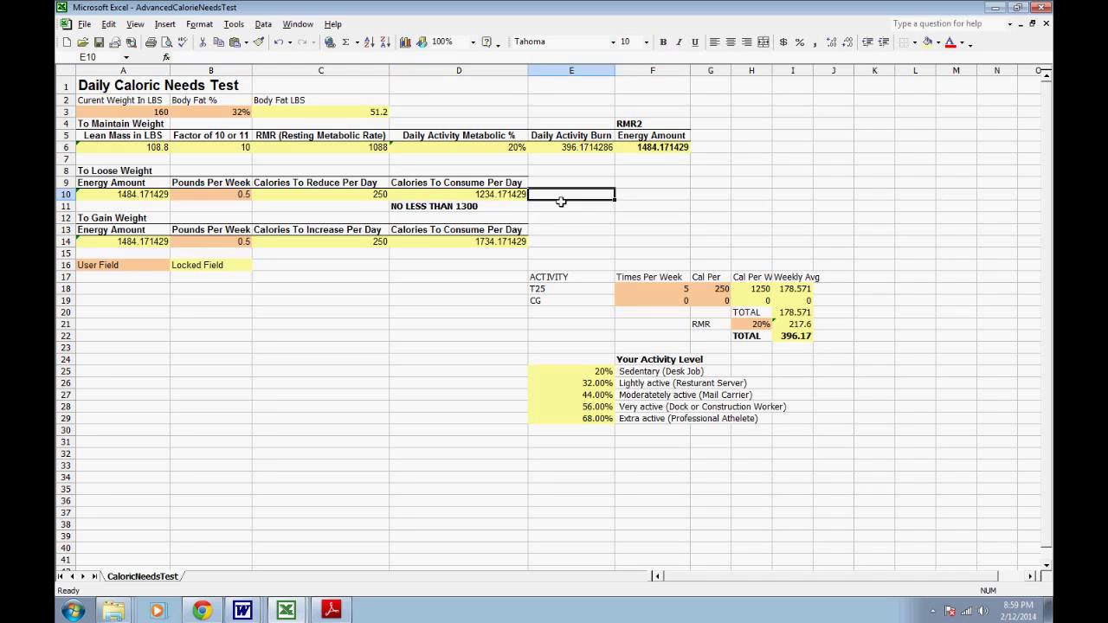
{"action": "key", "text": "Left"}
{"action": "key", "text": "Left"}
{"action": "key", "text": "Left"}
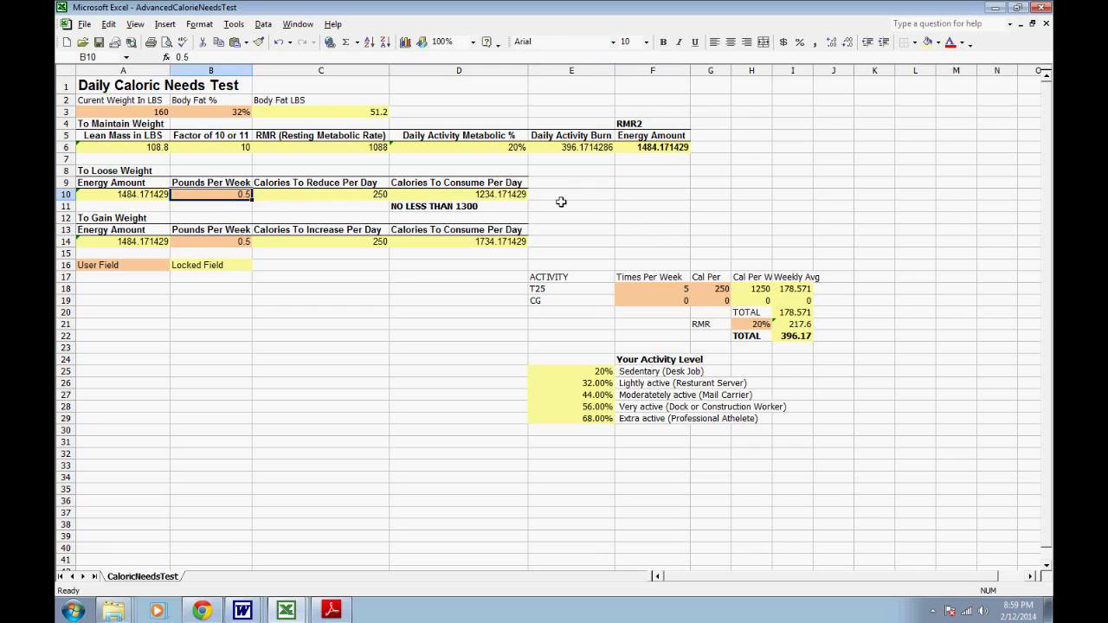
{"action": "key", "text": "Down"}
{"action": "key", "text": "Up"}
{"action": "type", "text": "1"}
{"action": "key", "text": "Return"}
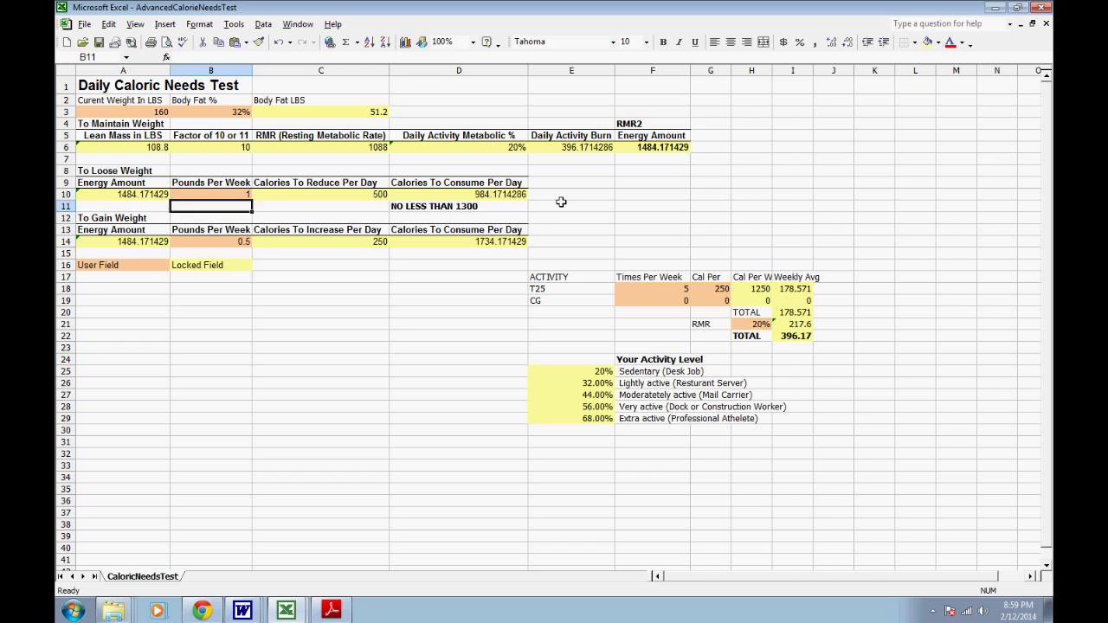
Compare the weight-loss Calories To Consume Per Day in D10 with the NO LESS THAN 1300 limit in D11.
{"action": "key", "text": "Up"}
{"action": "key", "text": "Right"}
{"action": "key", "text": "Right"}
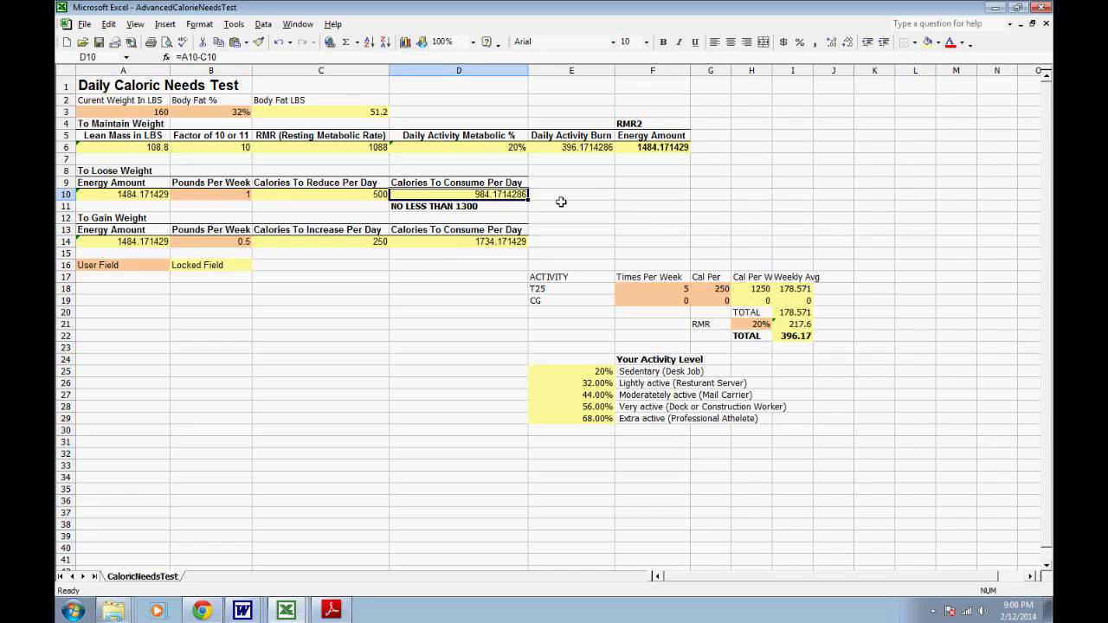
{"action": "key", "text": "Left"}
{"action": "key", "text": "Left"}
{"action": "key", "text": "Right"}
{"action": "key", "text": "Right"}
{"action": "key", "text": "Down"}
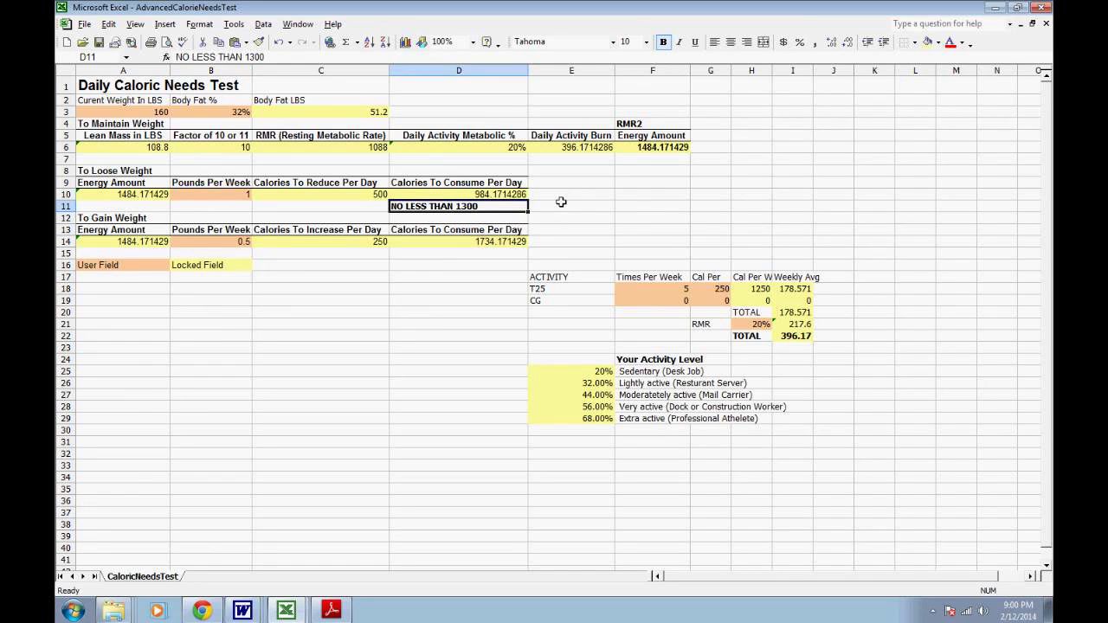
Set Pounds Per Week for losing weight in B10 to 0.5 and check Calories To Consume Per Day in D10.
{"action": "key", "text": "Up"}
{"action": "key", "text": "Left"}
{"action": "key", "text": "Left"}
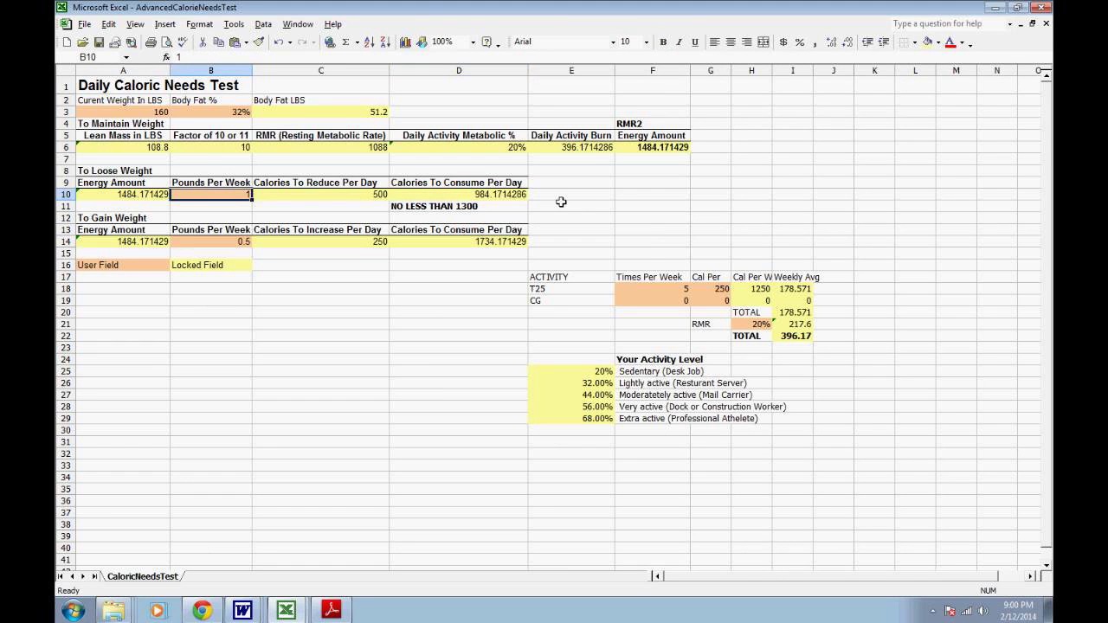
{"action": "type", "text": "0.5"}
{"action": "key", "text": "Return"}
{"action": "key", "text": "Right"}
{"action": "key", "text": "Right"}
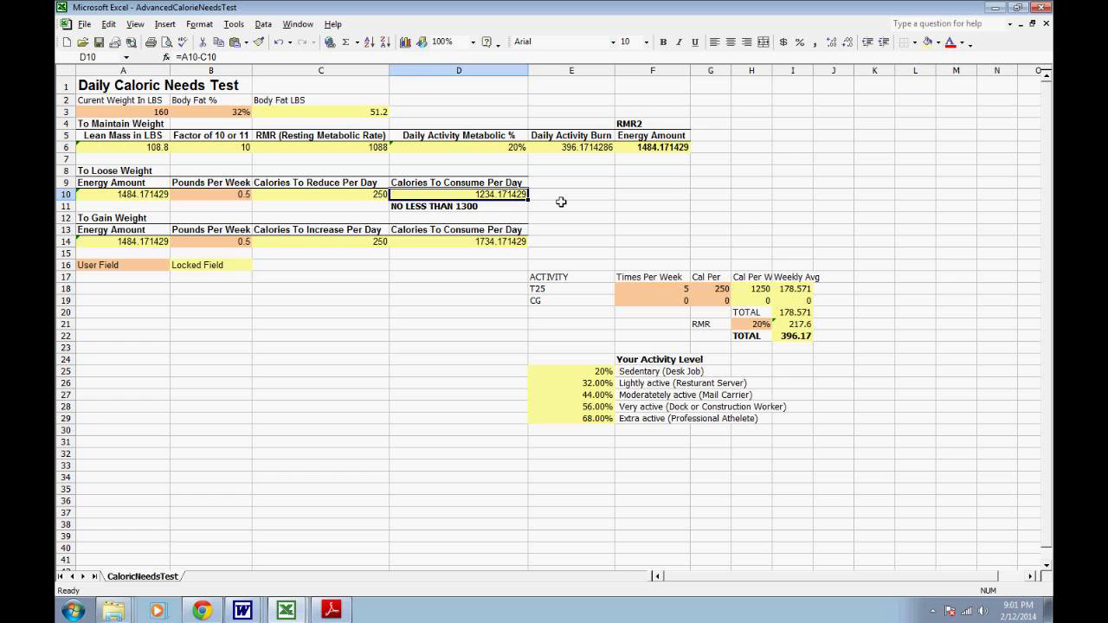
Examine Calories To Consume Per Day and Calories To Increase Per Day in the To Gain Weight section, D14 and C14.
{"action": "left_click", "coordinate": [507, 244]}
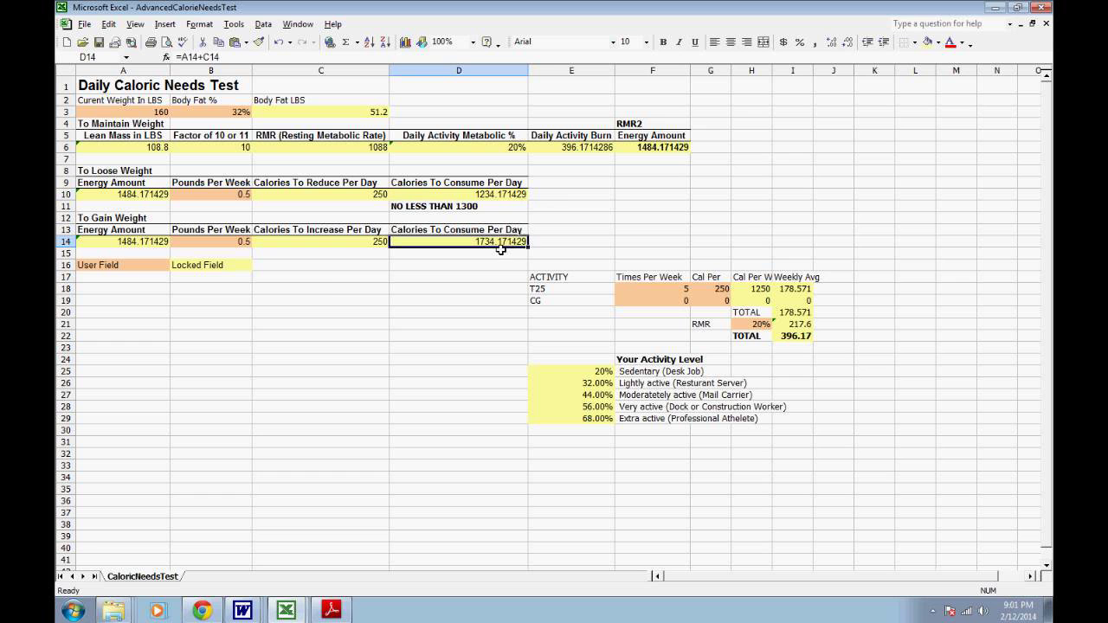
{"action": "left_click", "coordinate": [344, 256]}
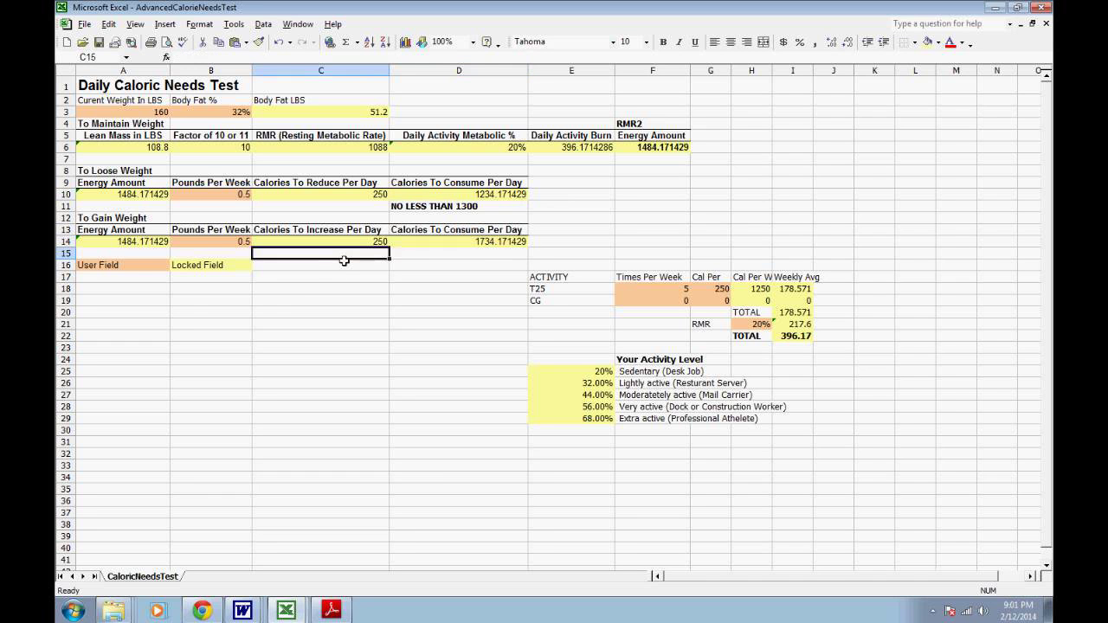
{"action": "key", "text": "Up"}
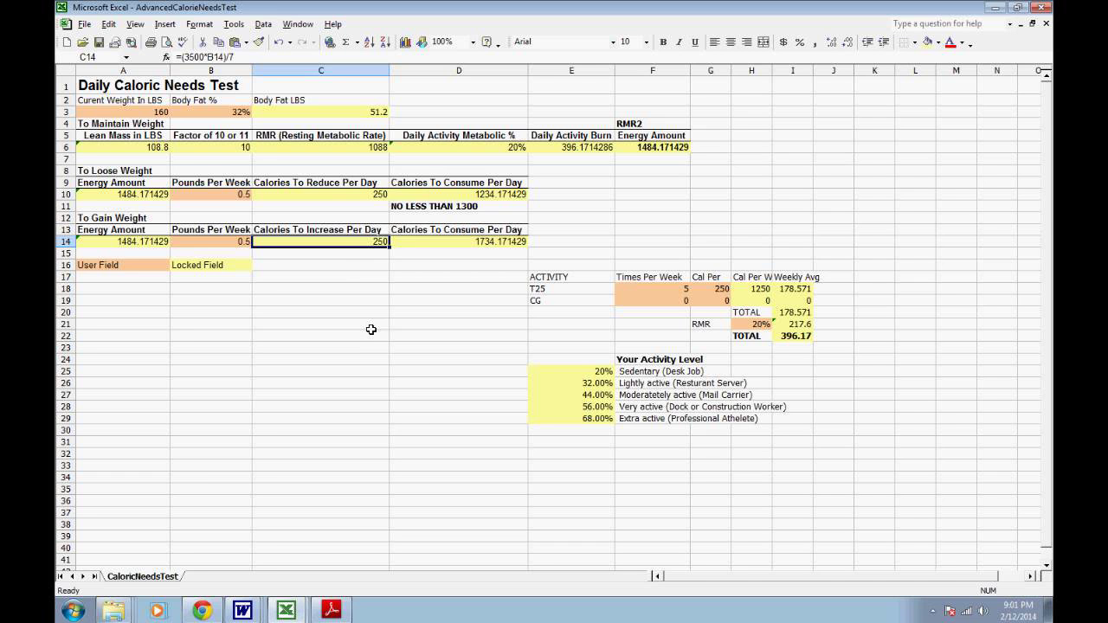
Switch to the NutirtrionPlanPortions workbook and set the number of daily calories in F1 to 1200.
{"action": "key", "text": "alt+Tab"}
{"action": "key", "text": "alt+Tab"}
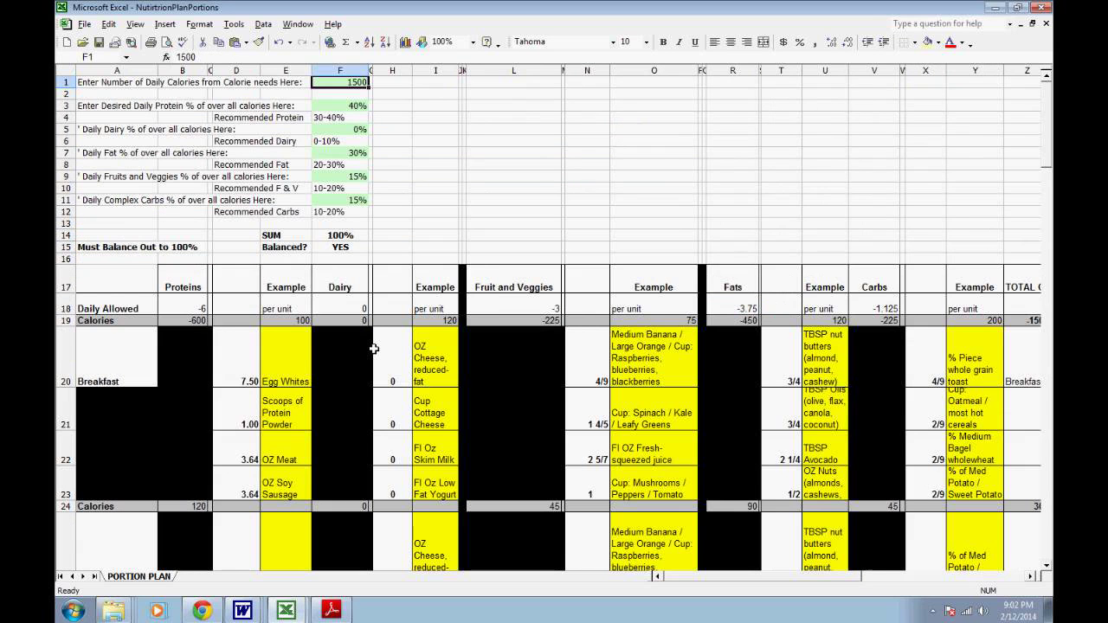
{"action": "scroll", "coordinate": [374, 348], "scroll_direction": "down", "scroll_amount": 2}
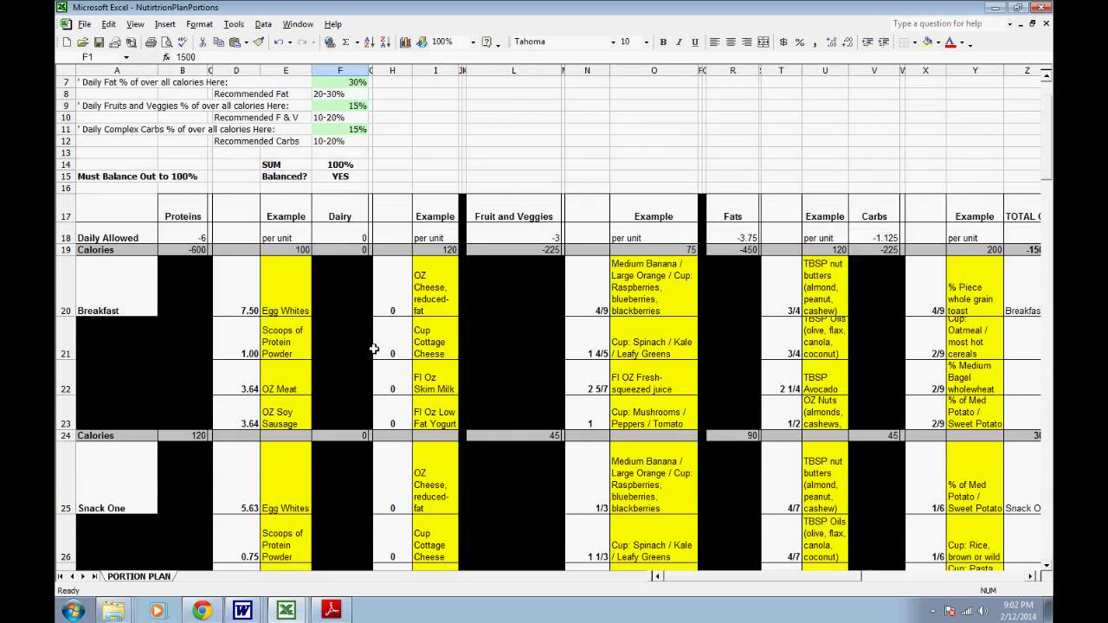
{"action": "type", "text": "1200"}
{"action": "key", "text": "Return"}
{"action": "left_click", "coordinate": [356, 84]}
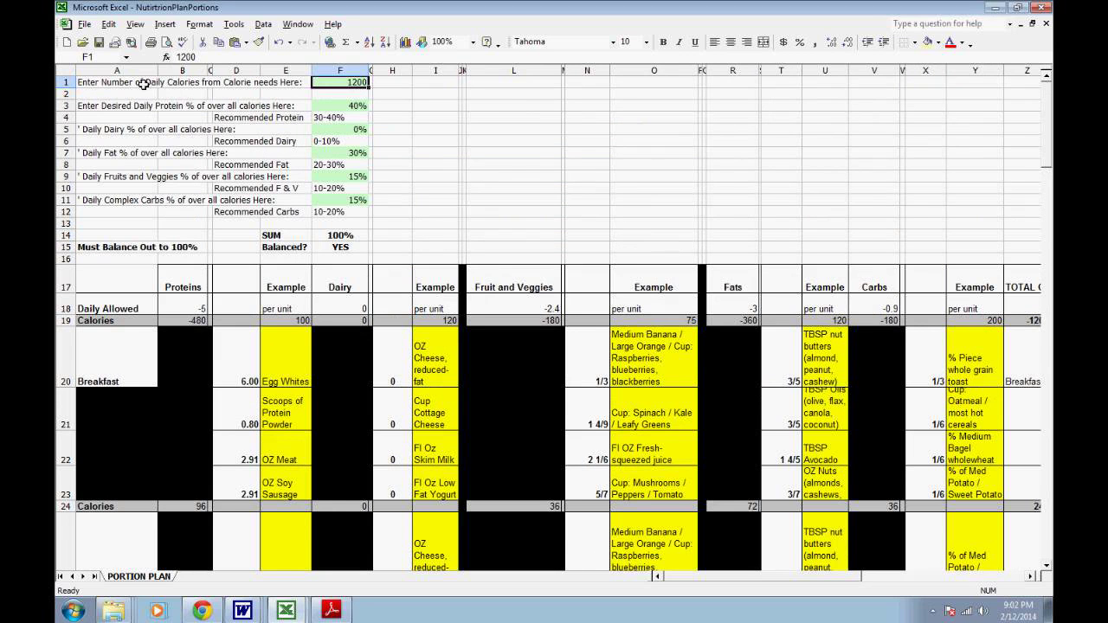
Review the daily protein, dairy, fat, fruits and veggies, and complex carbs percentages in F3 to F11, and save the workbook.
{"action": "left_click", "coordinate": [337, 110]}
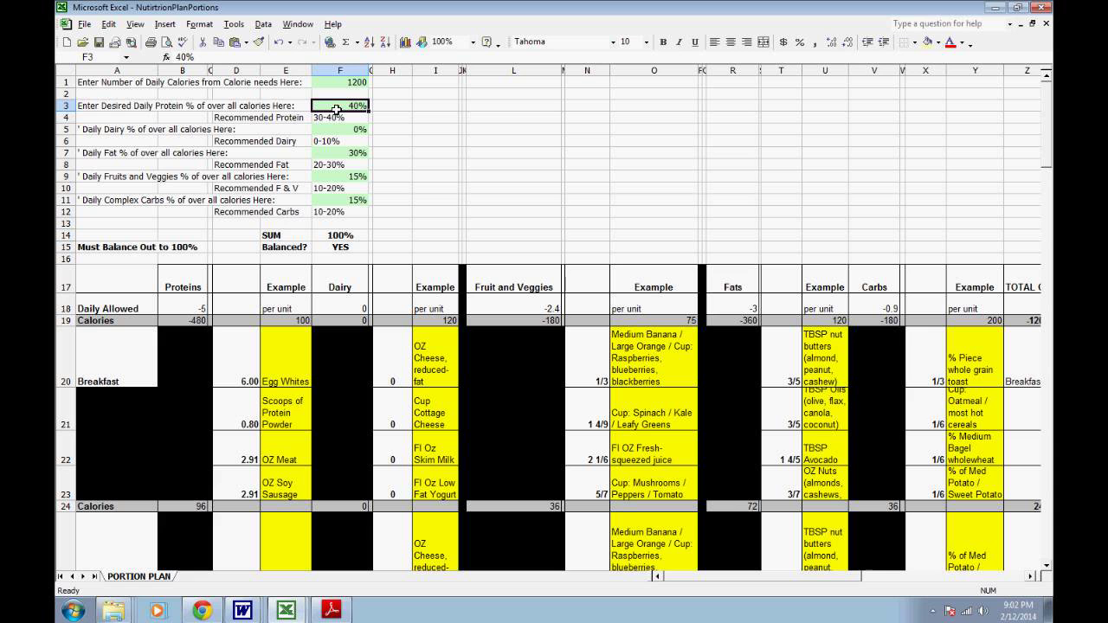
{"action": "key", "text": "Down"}
{"action": "key", "text": "Down"}
{"action": "key", "text": "Down"}
{"action": "key", "text": "Down"}
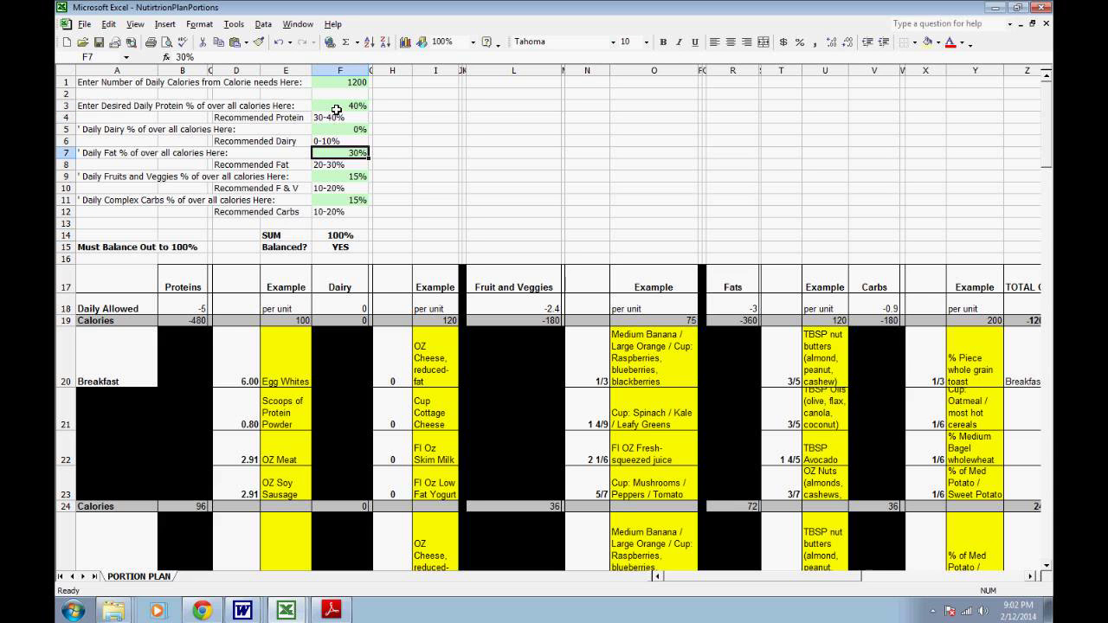
{"action": "key", "text": "Down"}
{"action": "key", "text": "Down"}
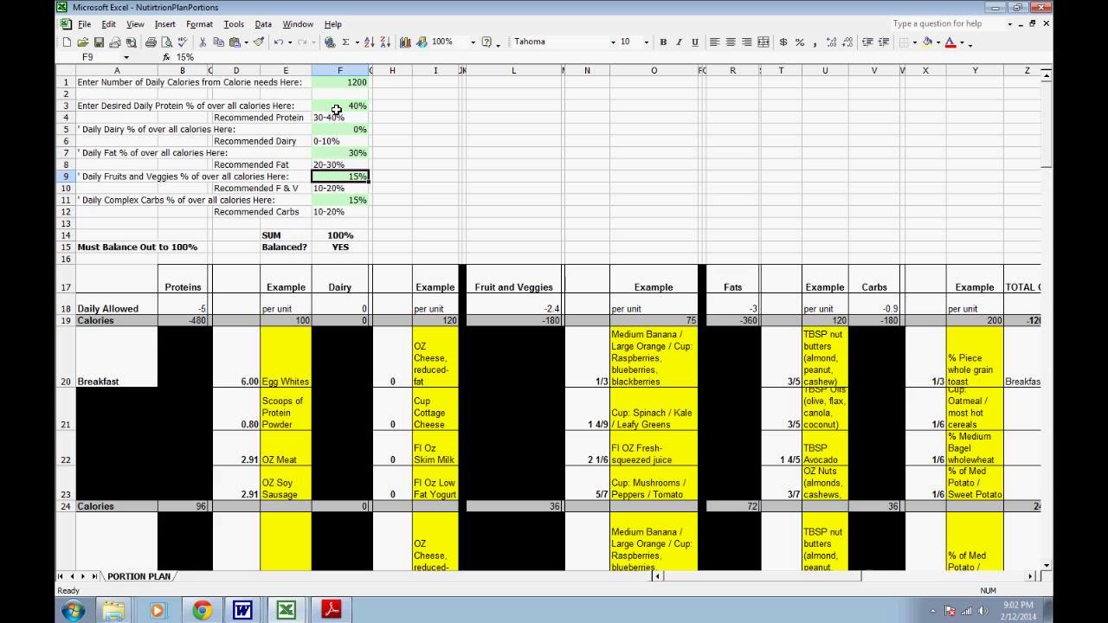
{"action": "key", "text": "Down"}
{"action": "key", "text": "Down"}
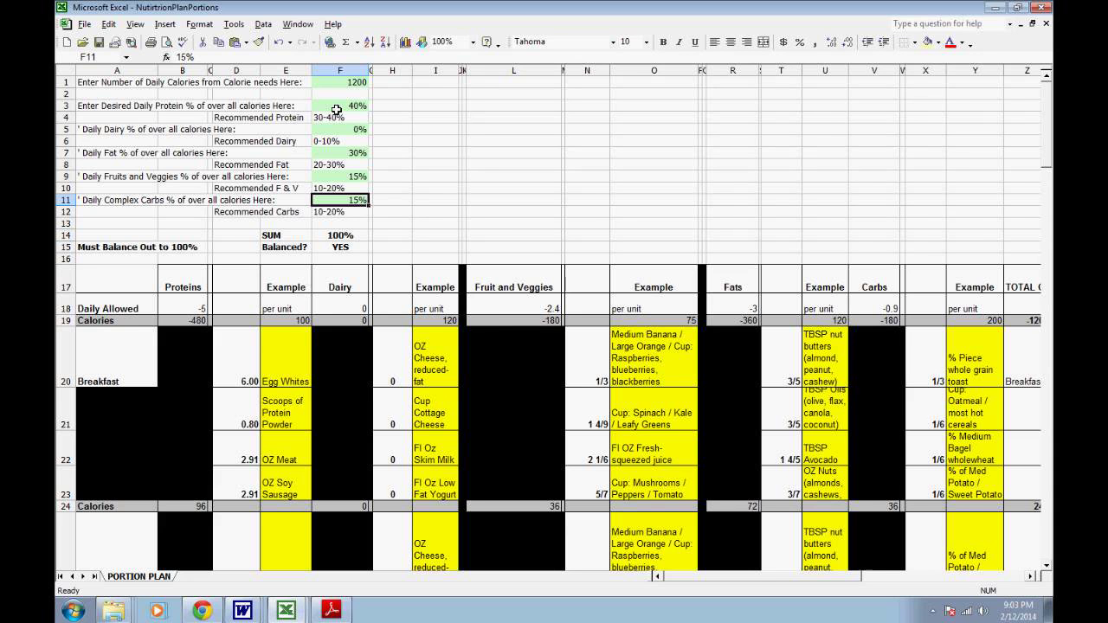
{"action": "key", "text": "ctrl+s"}
Examine the Daily Allowed, Calories and Breakfast portion rows of the portion plan and select the range A18:L23.
{"action": "left_click", "coordinate": [234, 325]}
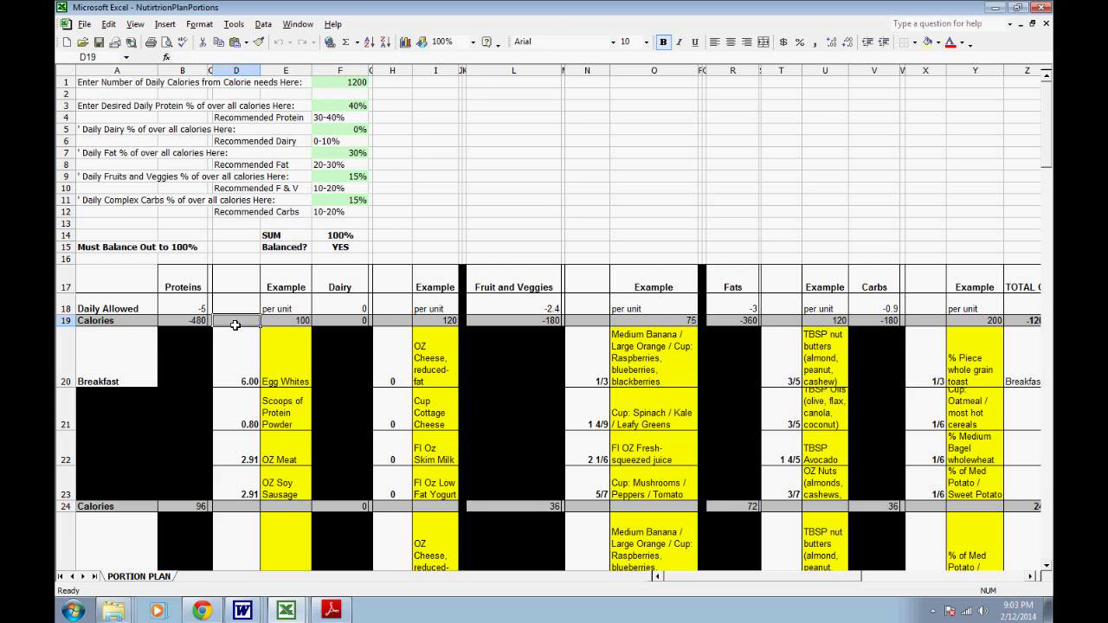
{"action": "scroll", "coordinate": [235, 324], "scroll_direction": "down", "scroll_amount": 1}
{"action": "key", "text": "Down"}
{"action": "key", "text": "Down"}
{"action": "key", "text": "Down"}
{"action": "key", "text": "Down"}
{"action": "key", "text": "Down"}
{"action": "key", "text": "Left"}
{"action": "key", "text": "Left"}
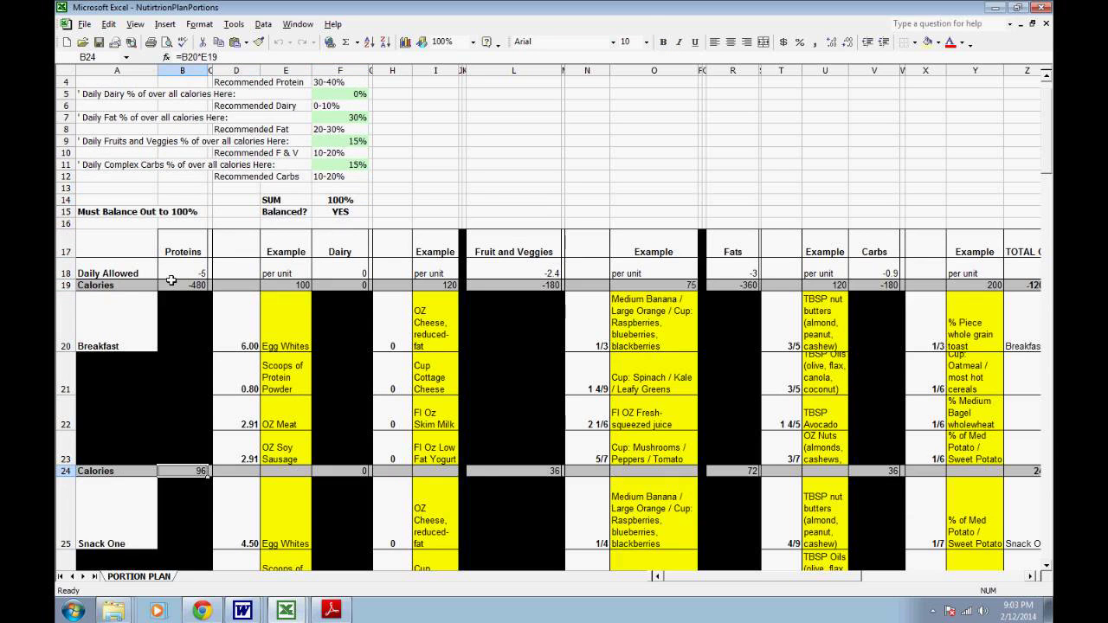
{"action": "left_click_drag", "start_coordinate": [112, 274], "coordinate": [554, 450]}
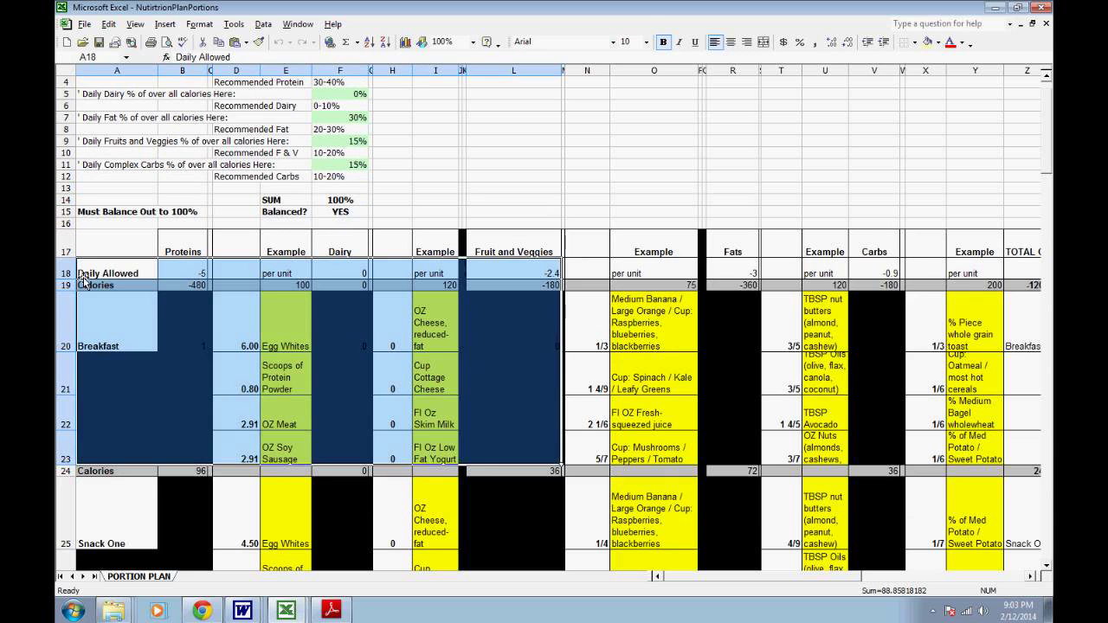
Highlight rows 18 to 24 of the portion plan, then examine the Breakfast protein calories formula in B24.
{"action": "left_click_drag", "start_coordinate": [67, 274], "coordinate": [80, 465]}
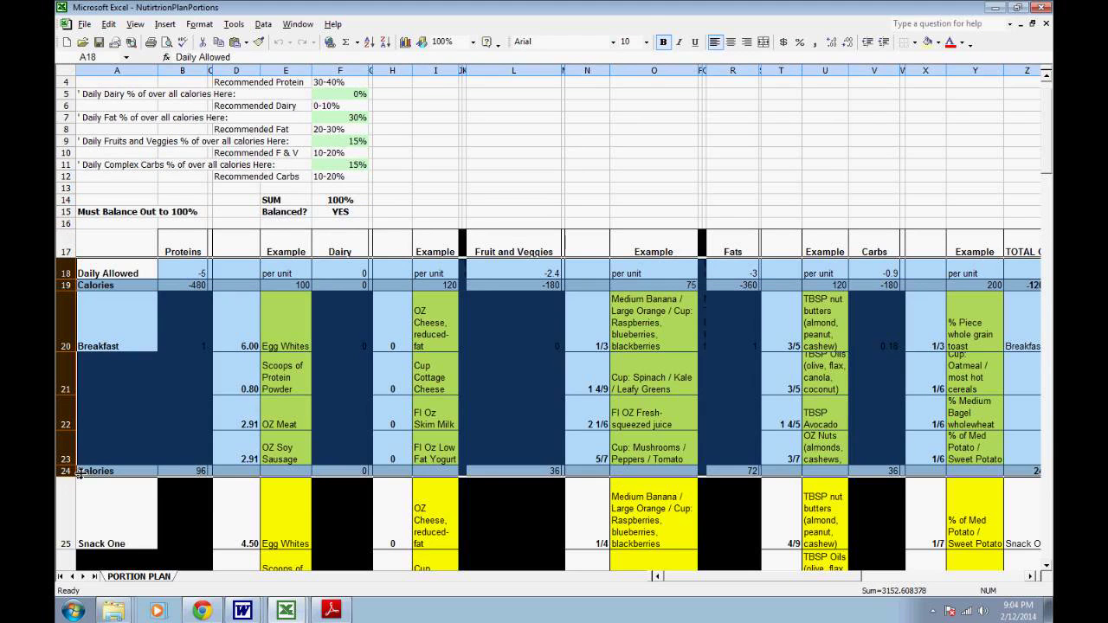
{"action": "left_click", "coordinate": [246, 355]}
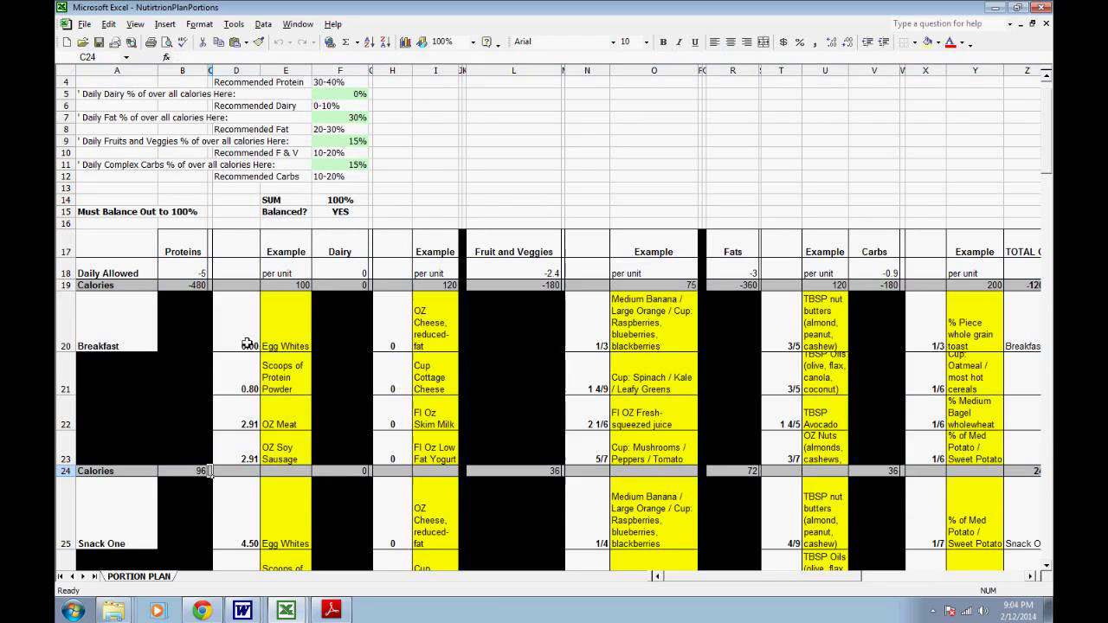
{"action": "key", "text": "Left"}
{"action": "key", "text": "Left"}
{"action": "key", "text": "Down"}
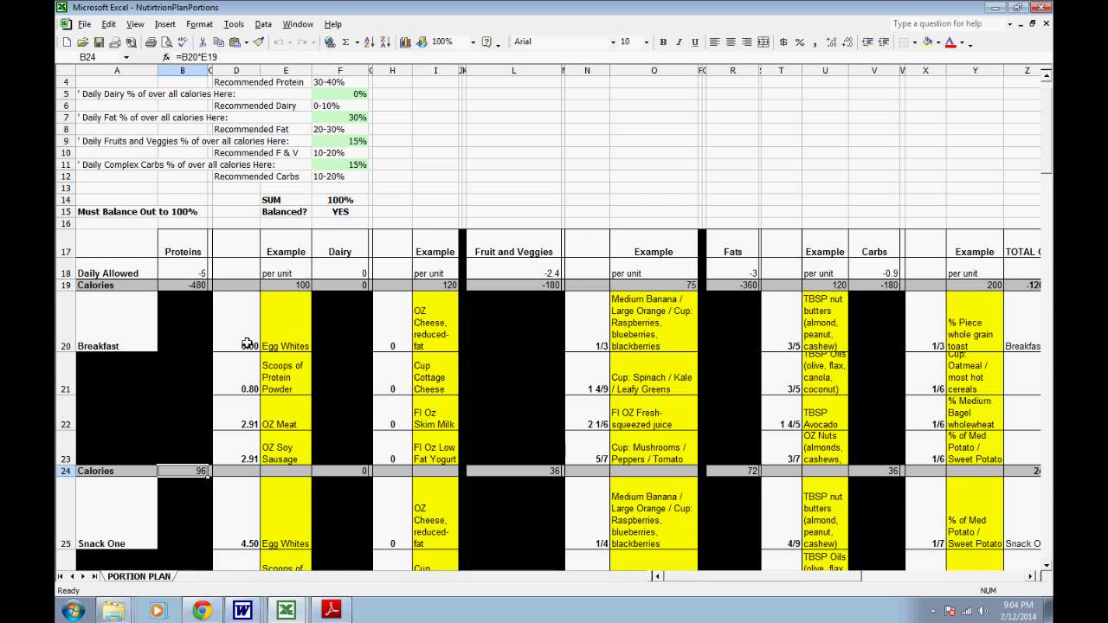
Trace how the soy sausage portion in D23 is calculated from the protein calories in B24 and the divisor in C23.
{"action": "left_click", "coordinate": [247, 343]}
{"action": "key", "text": "Down"}
{"action": "key", "text": "Down"}
{"action": "key", "text": "Down"}
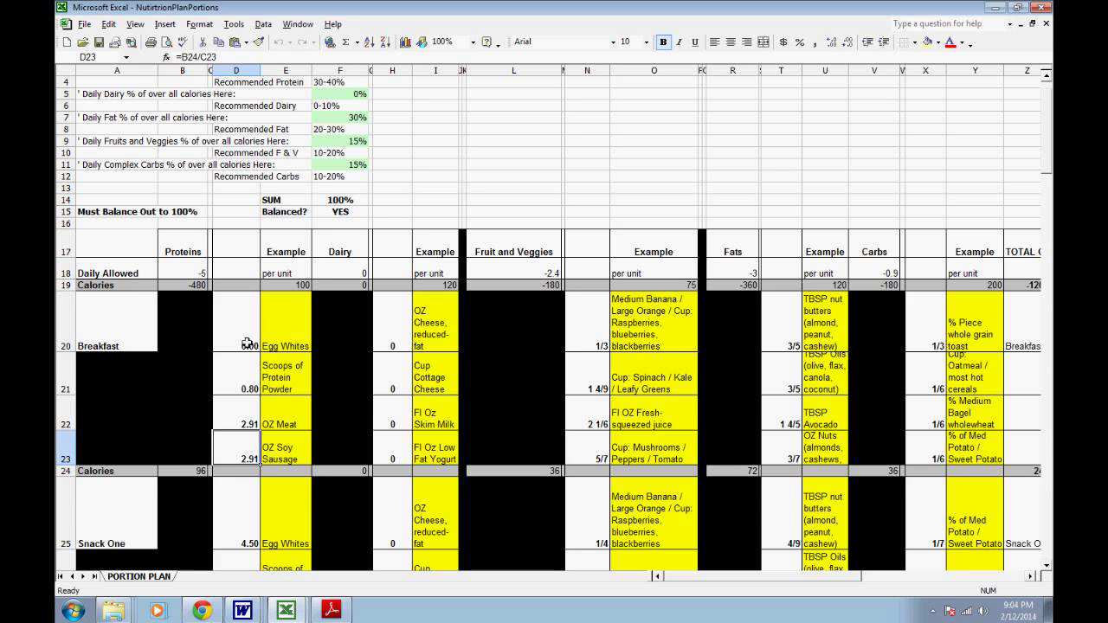
{"action": "key", "text": "Left"}
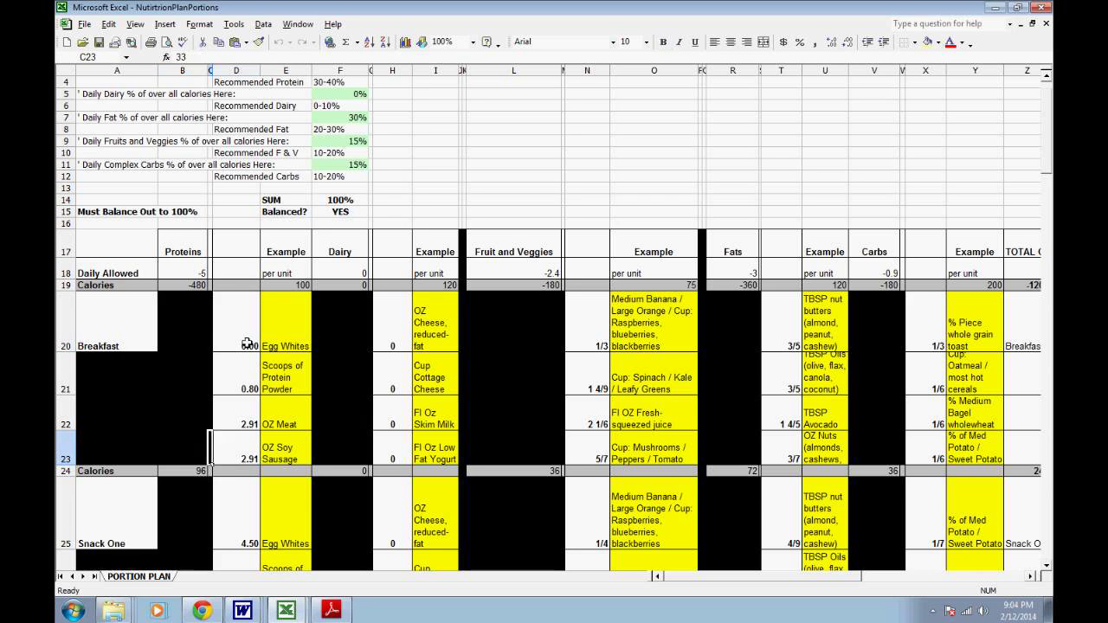
{"action": "key", "text": "Left"}
{"action": "key", "text": "Down"}
{"action": "key", "text": "Right"}
{"action": "key", "text": "Right"}
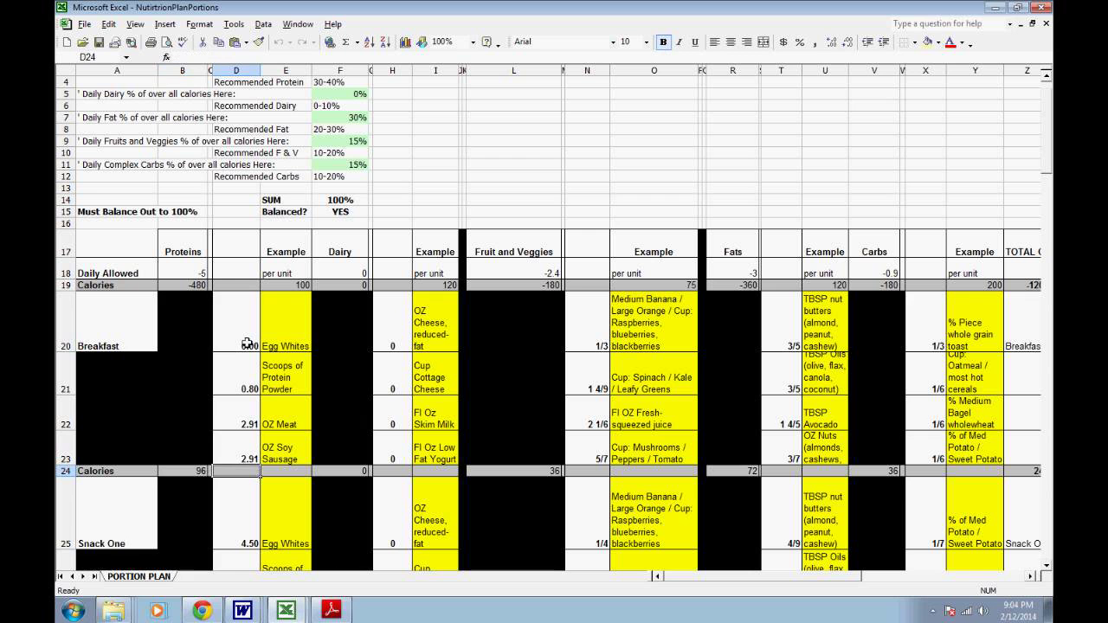
{"action": "key", "text": "Up"}
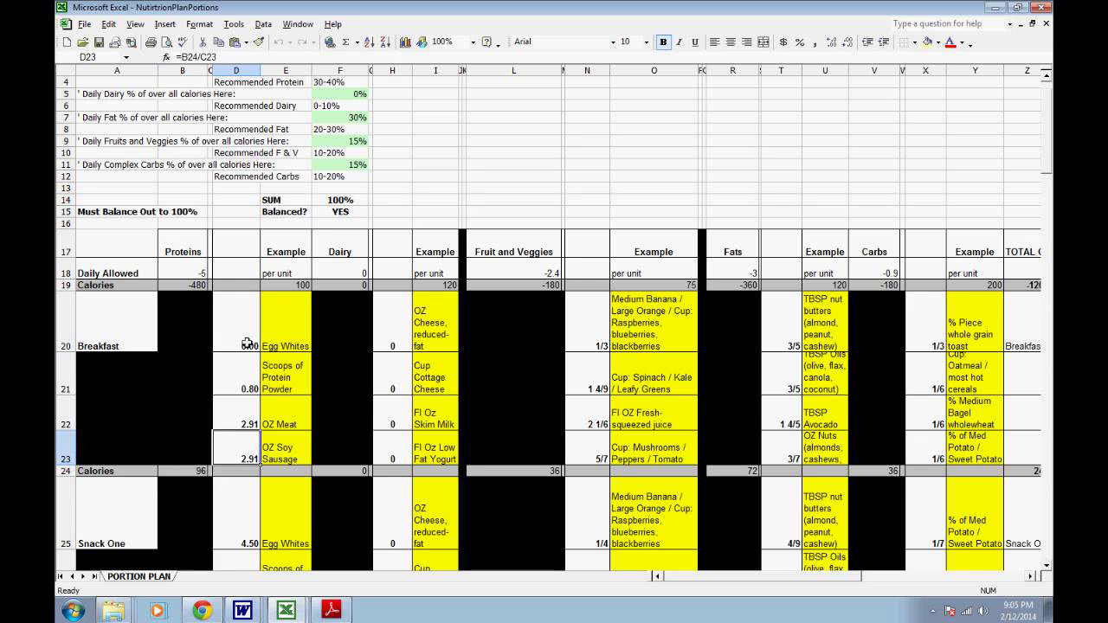
Compare the Breakfast protein calories in B24 with the egg whites portion in D20 and its example in E20.
{"action": "left_click", "coordinate": [247, 344]}
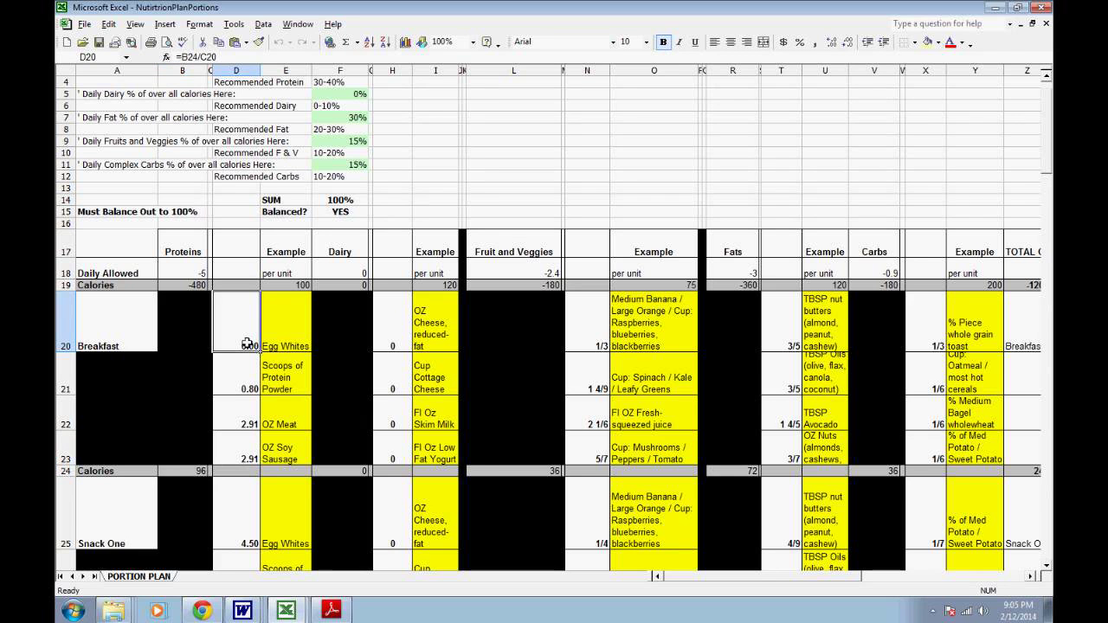
{"action": "left_click", "coordinate": [193, 470]}
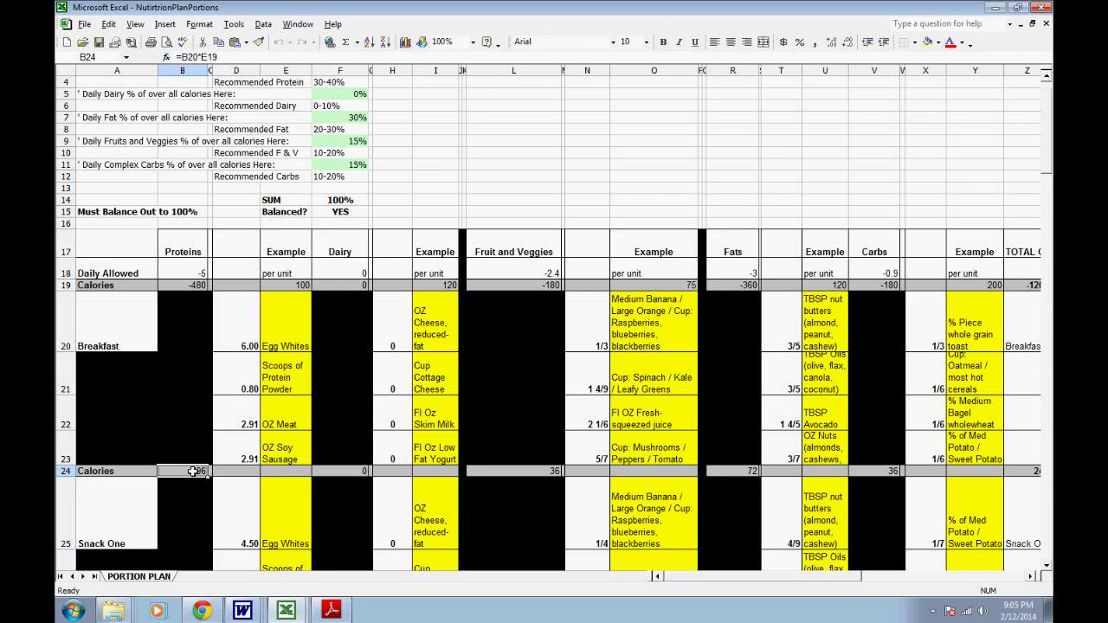
{"action": "left_click", "coordinate": [254, 335]}
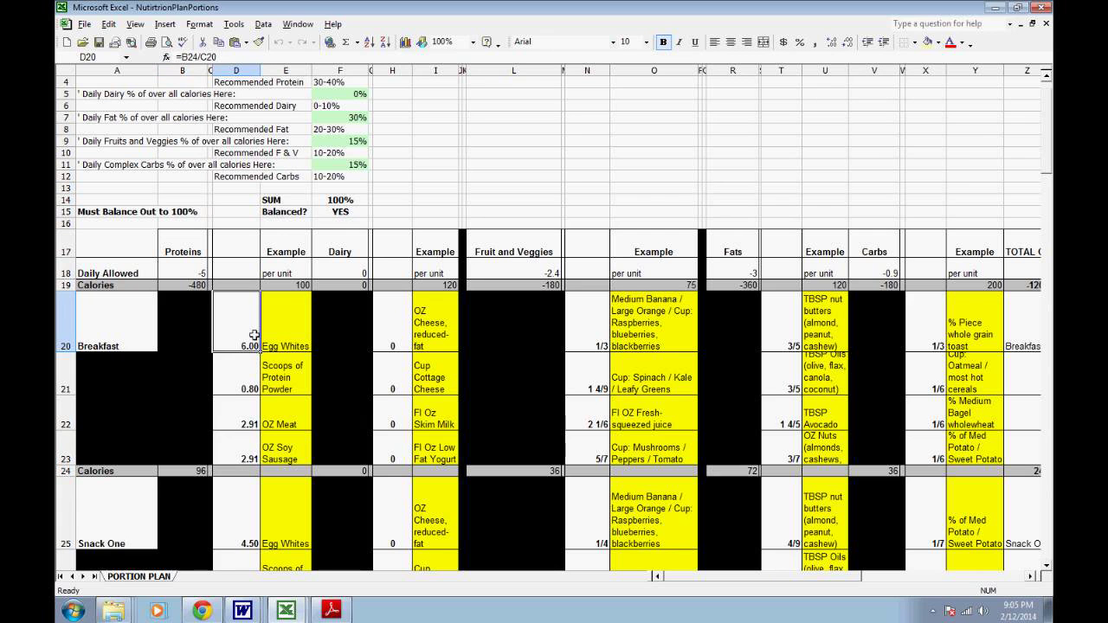
{"action": "key", "text": "Down"}
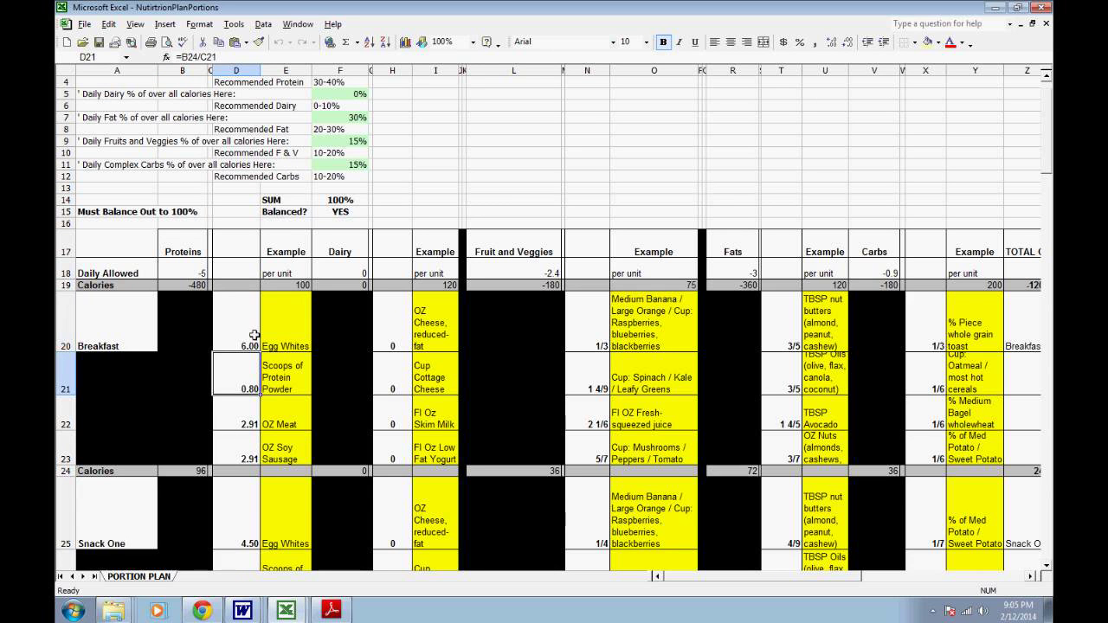
{"action": "key", "text": "Up"}
{"action": "key", "text": "Right"}
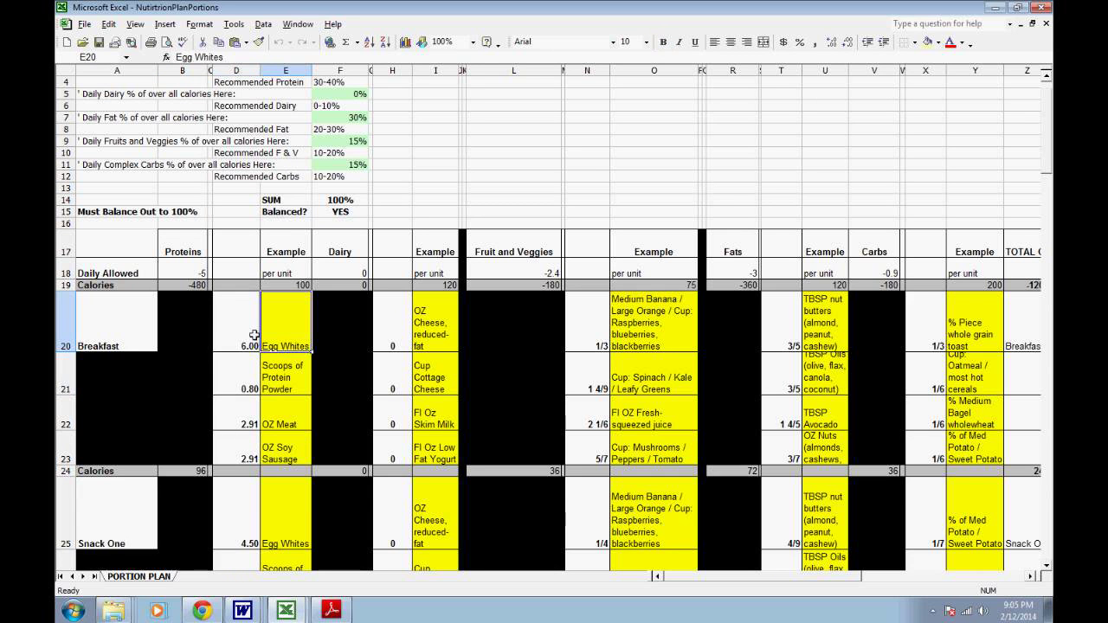
Examine the Breakfast protein powder and meat portions in D21 and D22, returning to the egg whites portion in D20.
{"action": "key", "text": "Down"}
{"action": "key", "text": "Down"}
{"action": "key", "text": "Left"}
{"action": "key", "text": "Up"}
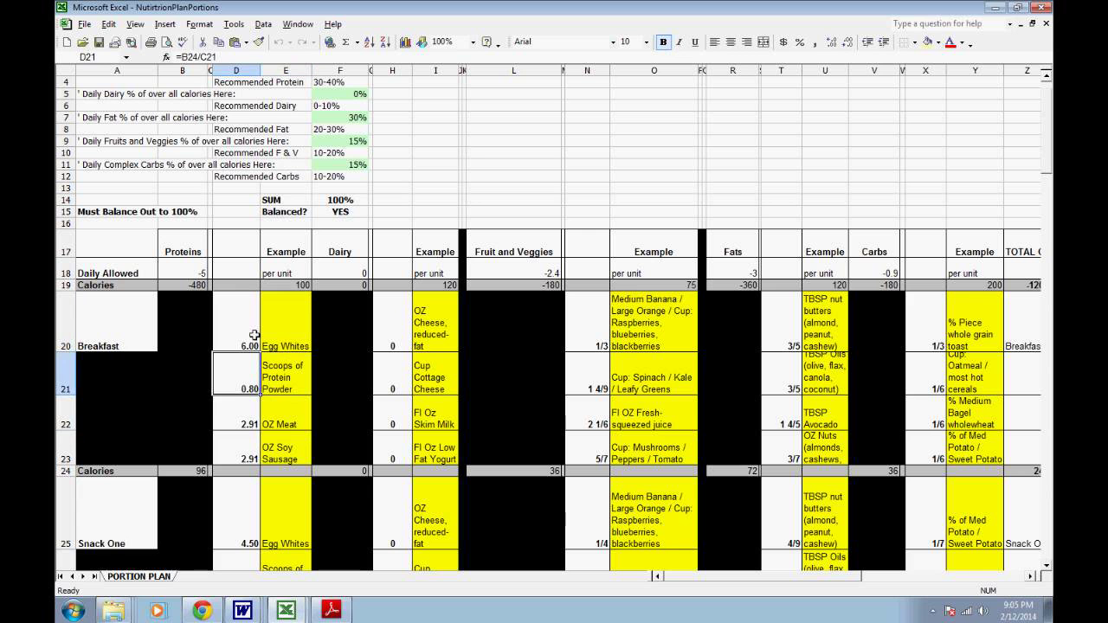
{"action": "key", "text": "Down"}
{"action": "key", "text": "Right"}
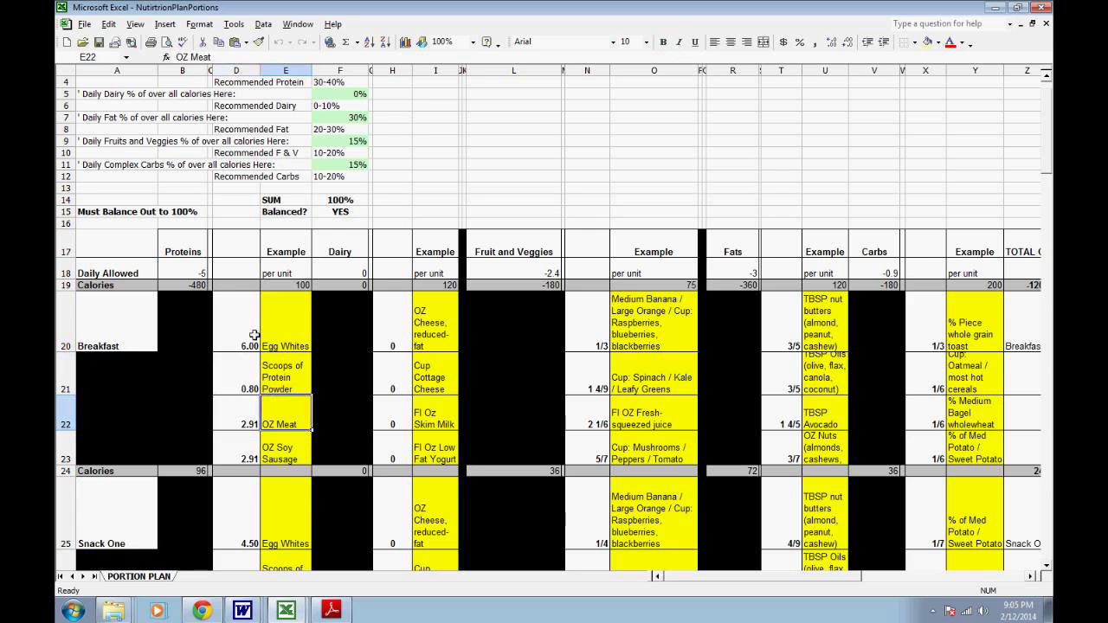
{"action": "key", "text": "Left"}
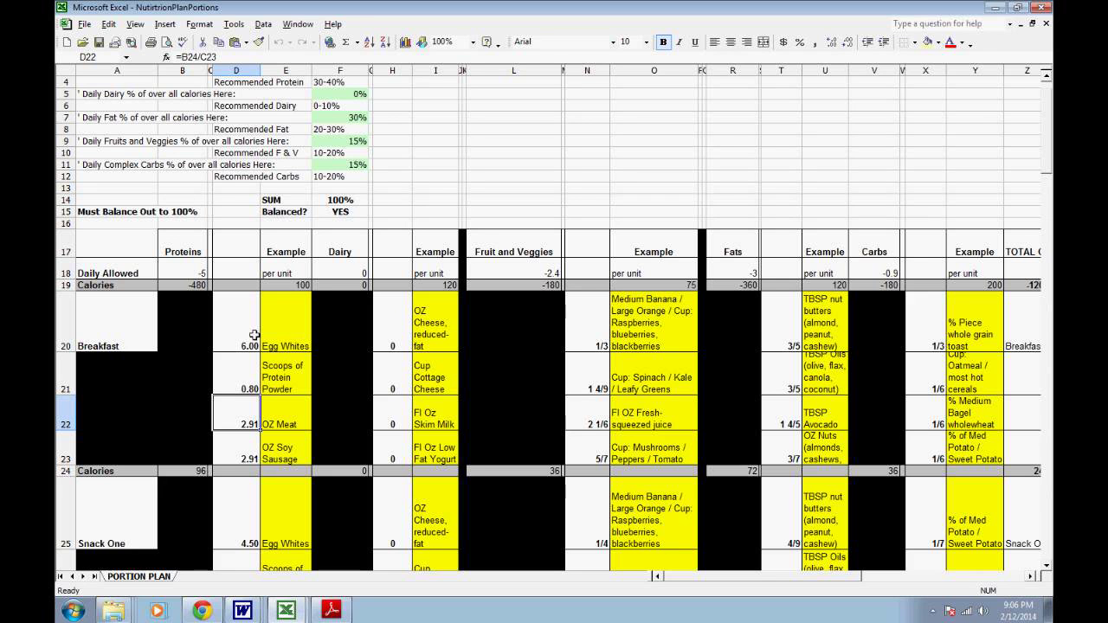
{"action": "key", "text": "Up"}
{"action": "key", "text": "Up"}
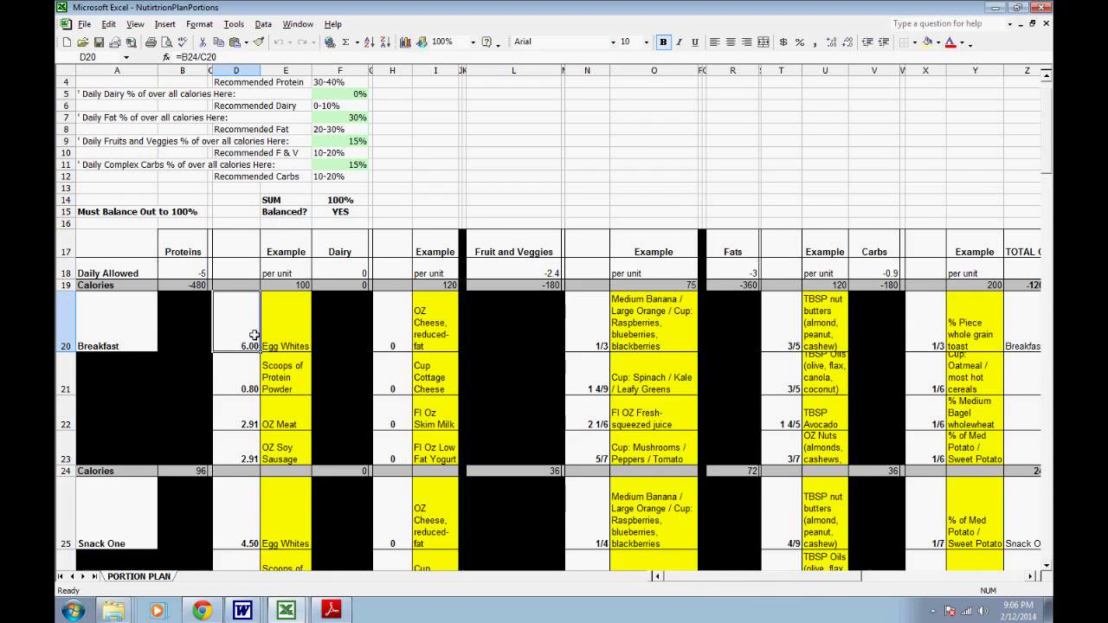
Switch to the NutritionPlan_P90X3 PDF in Adobe Reader and view the protein food list on page 21 as one full page.
{"action": "key", "text": "alt+Tab"}
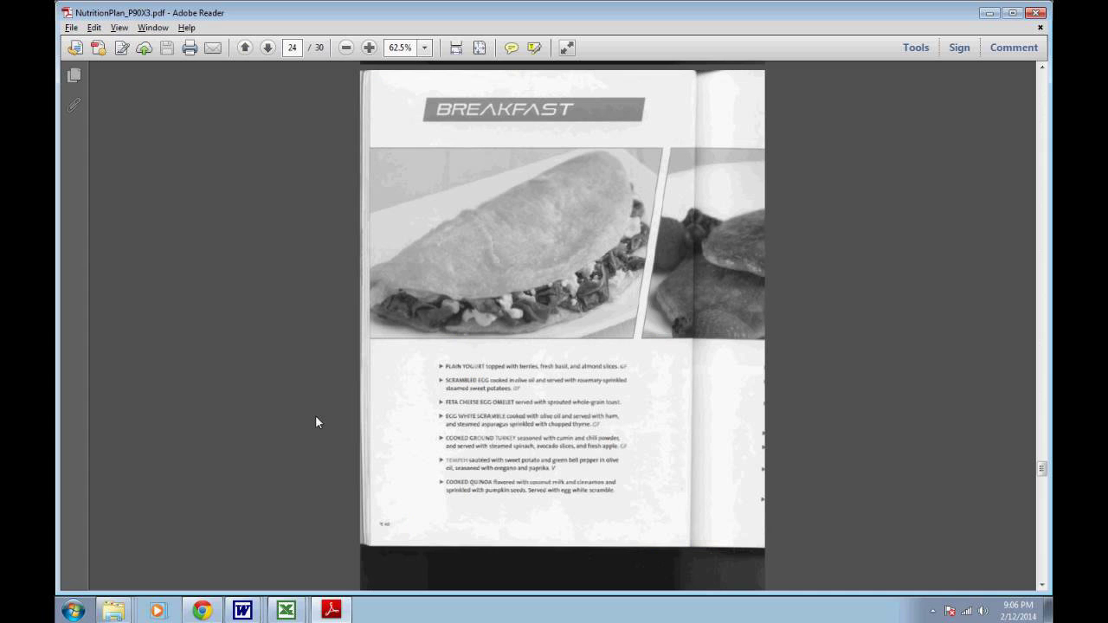
{"action": "scroll", "coordinate": [316, 421], "scroll_direction": "down", "scroll_amount": 10}
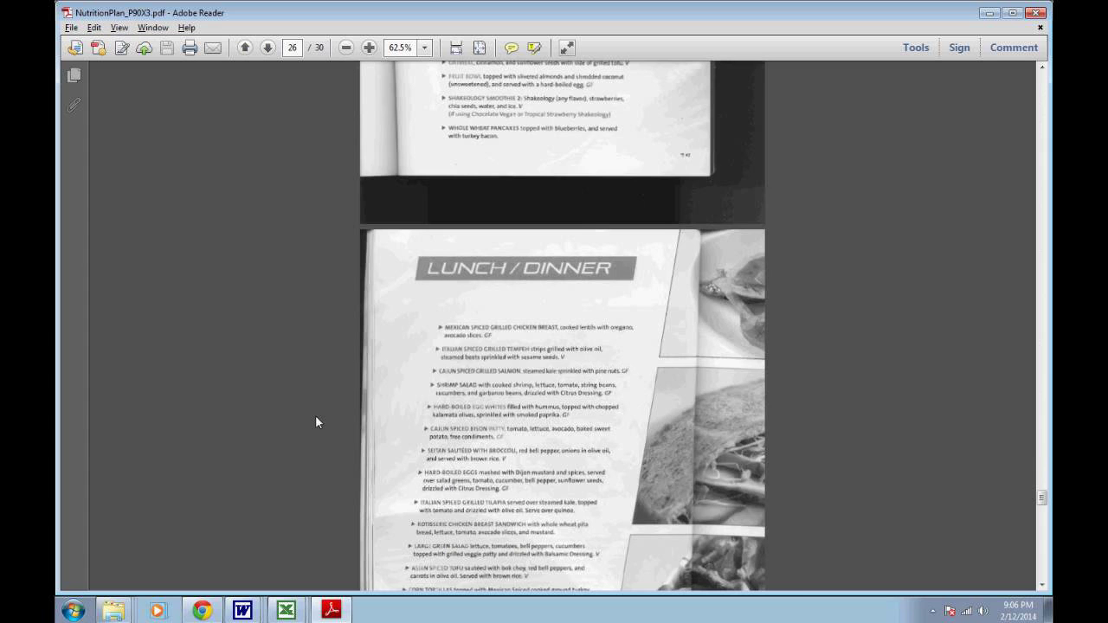
{"action": "scroll", "coordinate": [316, 420], "scroll_direction": "down", "scroll_amount": 5}
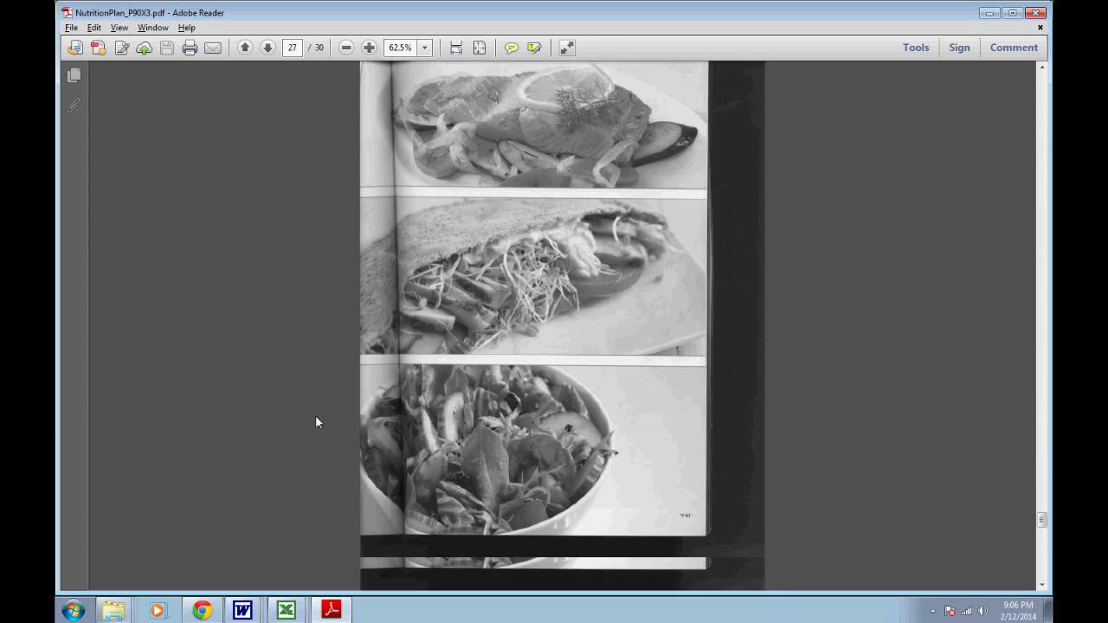
{"action": "scroll", "coordinate": [316, 421], "scroll_direction": "up", "scroll_amount": 20}
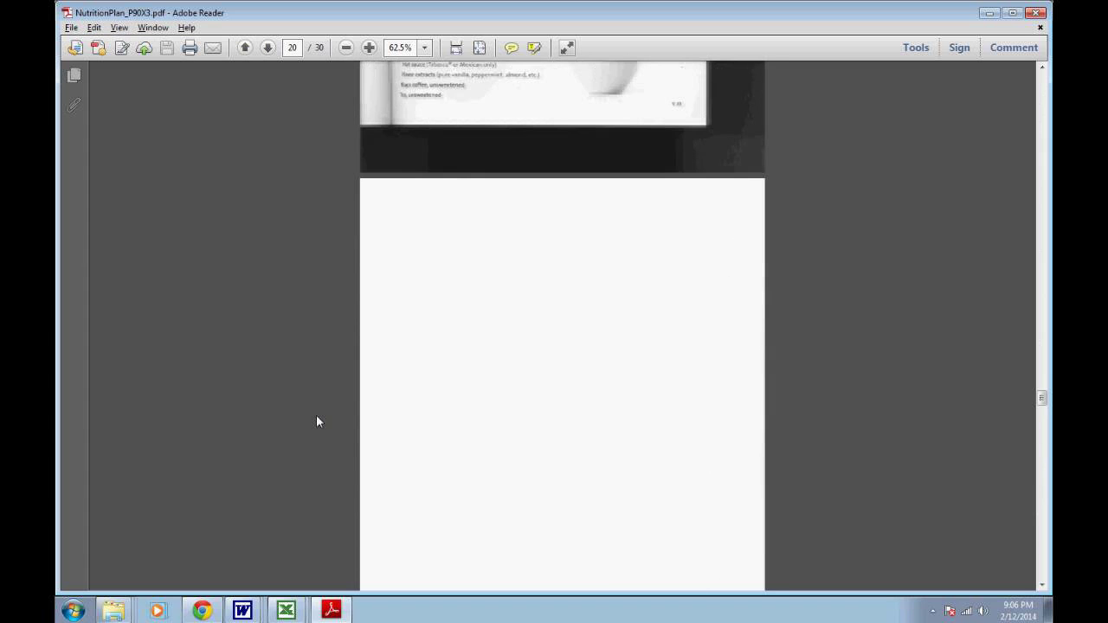
{"action": "scroll", "coordinate": [316, 421], "scroll_direction": "down", "scroll_amount": 5}
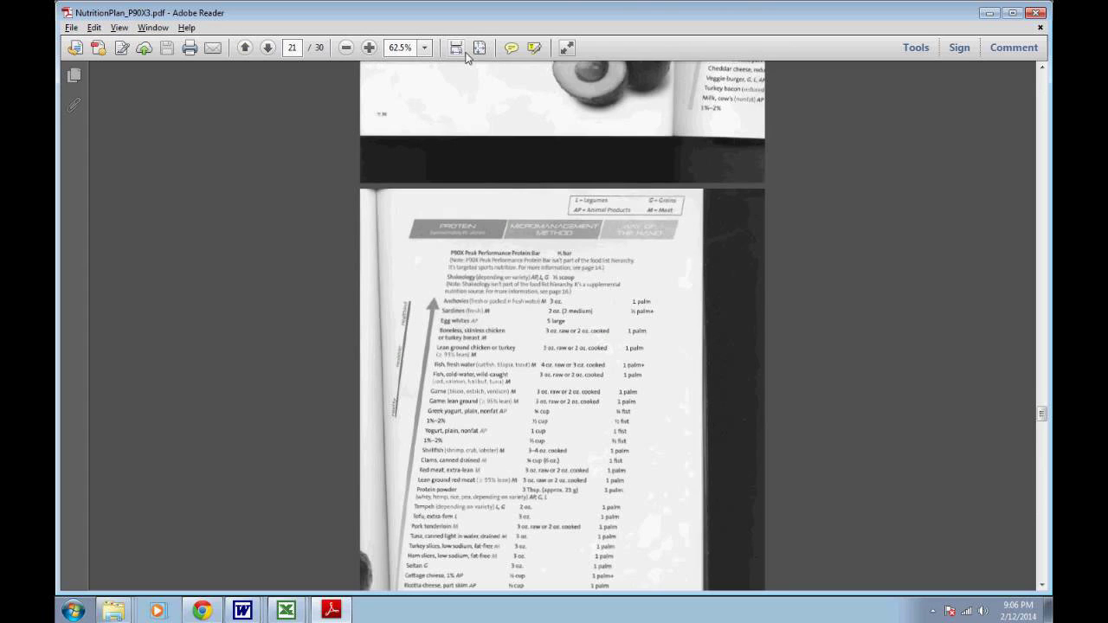
{"action": "left_click", "coordinate": [479, 48]}
{"action": "left_click", "coordinate": [424, 48]}
{"action": "left_click", "coordinate": [439, 318]}
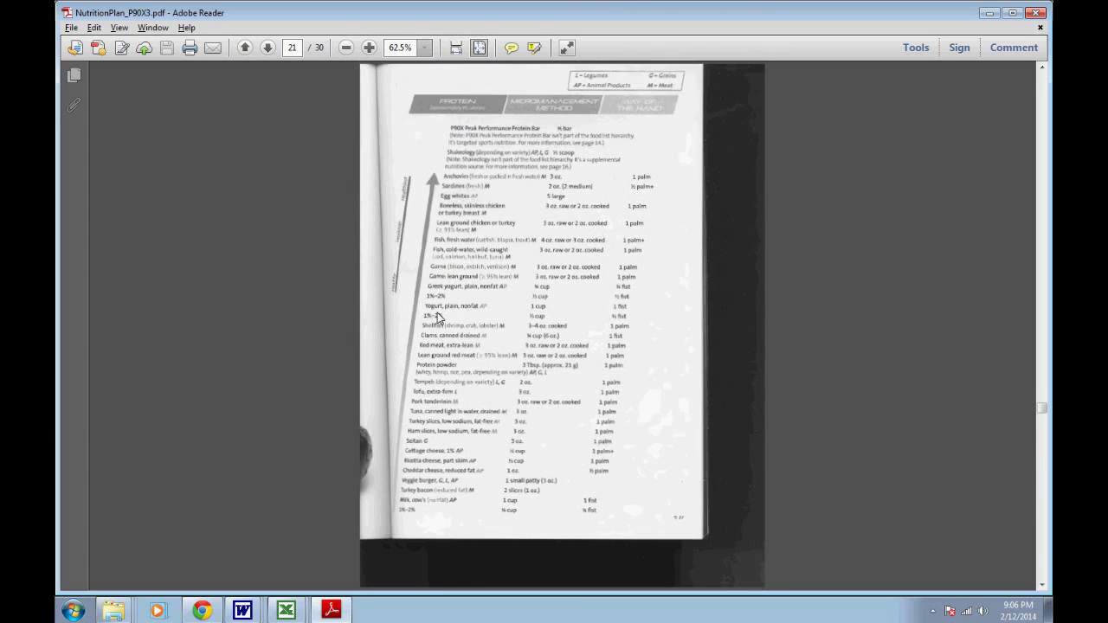
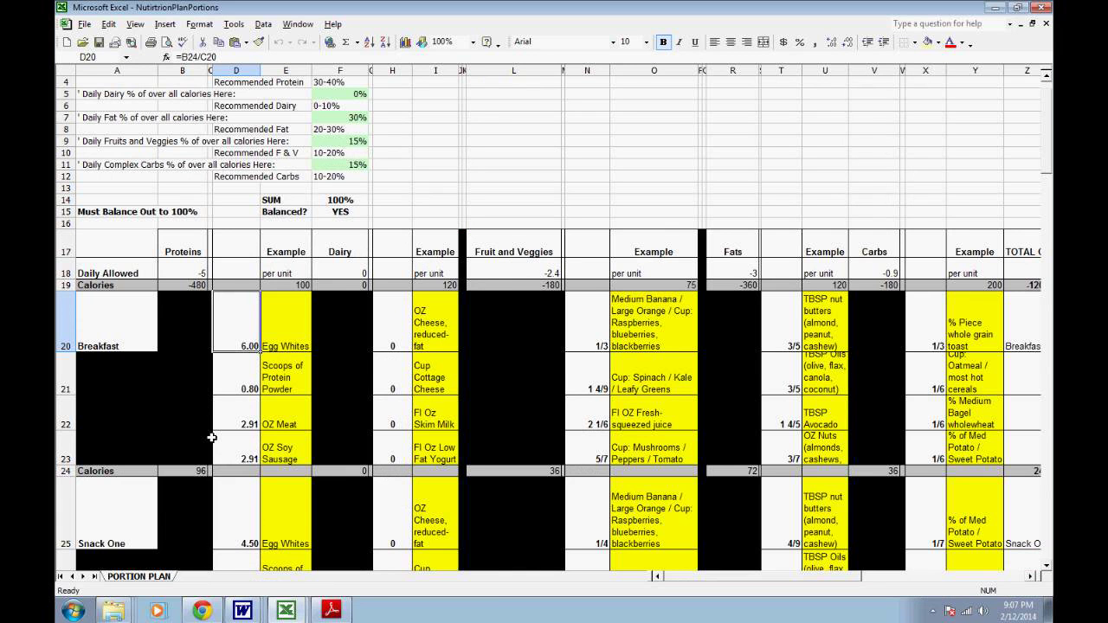
Examine the Breakfast meat portion in D22 and follow row 22 across to the Fruit and Veggies divisor in M22.
{"action": "left_click", "coordinate": [260, 402]}
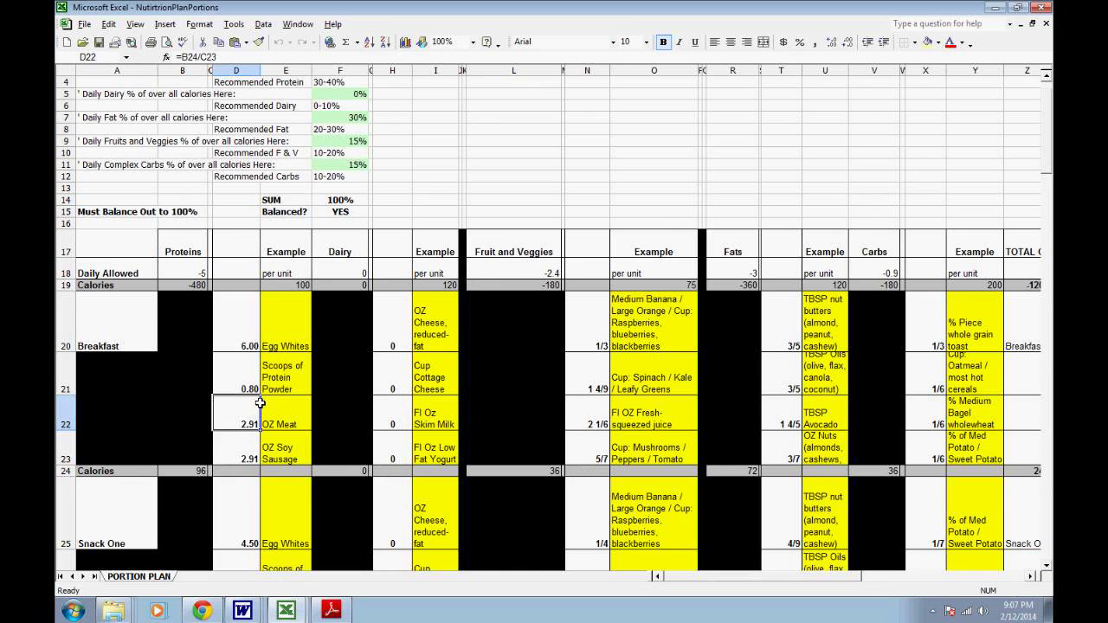
{"action": "key", "text": "Right"}
{"action": "key", "text": "Right"}
{"action": "key", "text": "Right"}
{"action": "key", "text": "Right"}
{"action": "key", "text": "Right"}
{"action": "key", "text": "Right"}
{"action": "key", "text": "Right"}
{"action": "key", "text": "Right"}
{"action": "key", "text": "Right"}
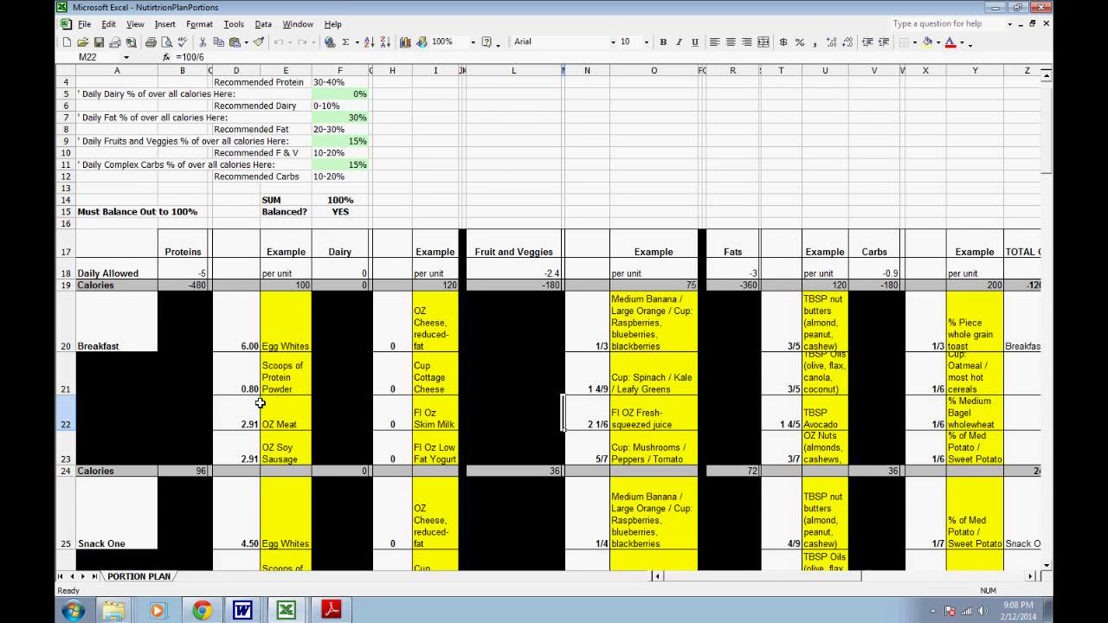
Follow row 22 from D22 to the Fruit and Veggies portions, checking spinach, kale and leafy greens in N21 and the Breakfast calories in L24.
{"action": "left_click", "coordinate": [260, 403]}
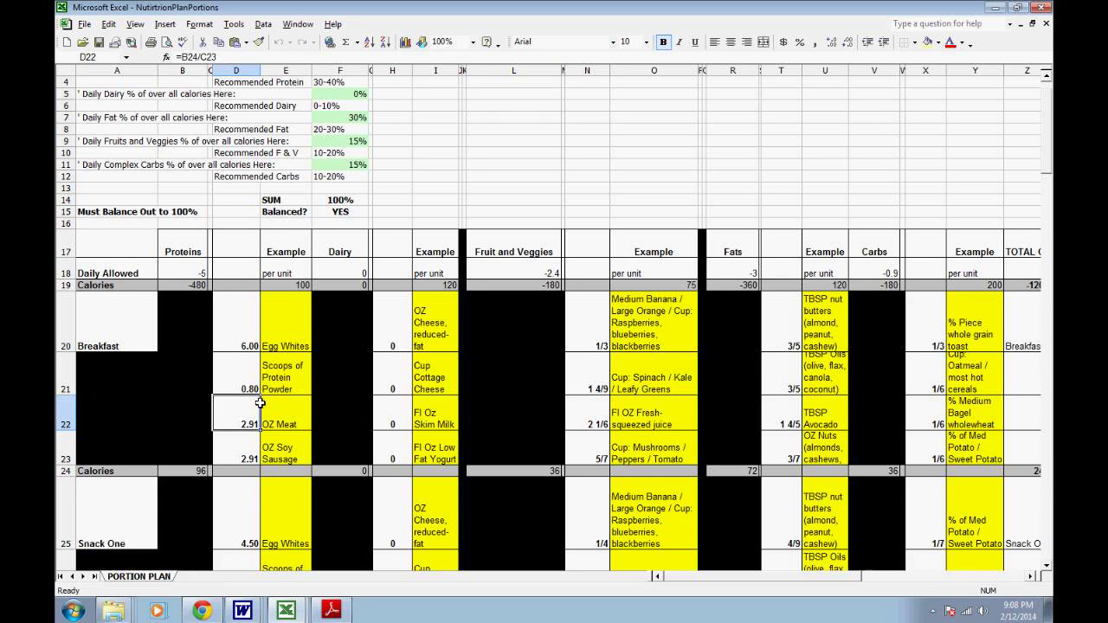
{"action": "key", "text": "Right"}
{"action": "key", "text": "Right"}
{"action": "key", "text": "Right"}
{"action": "key", "text": "Right"}
{"action": "key", "text": "Right"}
{"action": "key", "text": "Right"}
{"action": "key", "text": "Right"}
{"action": "key", "text": "Right"}
{"action": "key", "text": "Right"}
{"action": "key", "text": "Right"}
{"action": "key", "text": "Up"}
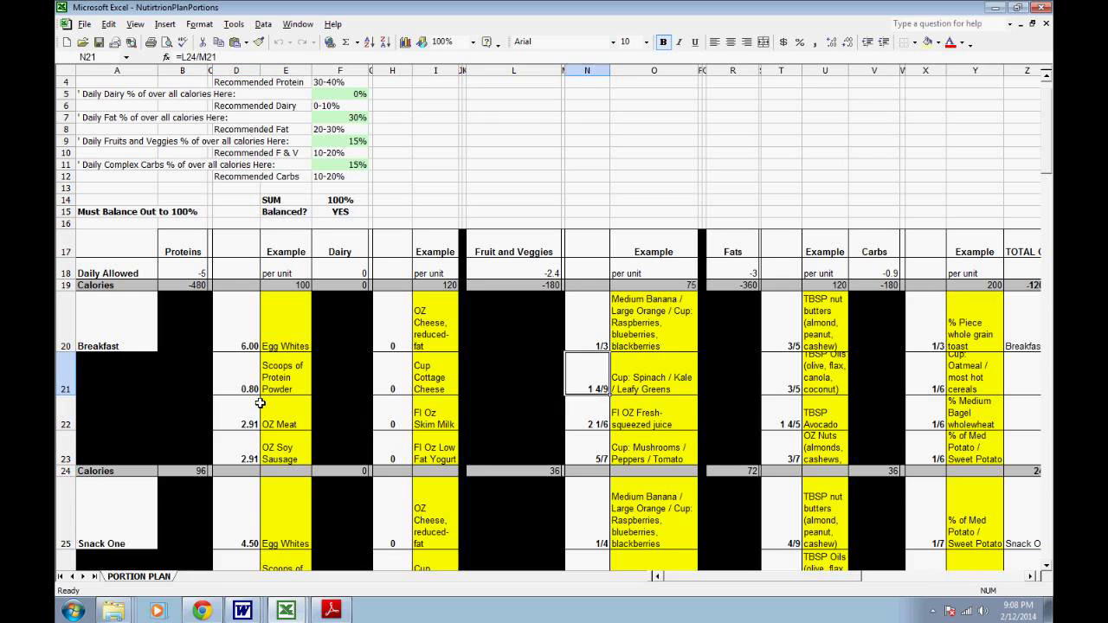
{"action": "key", "text": "Down"}
{"action": "key", "text": "Down"}
{"action": "key", "text": "Down"}
{"action": "key", "text": "Left"}
{"action": "key", "text": "Left"}
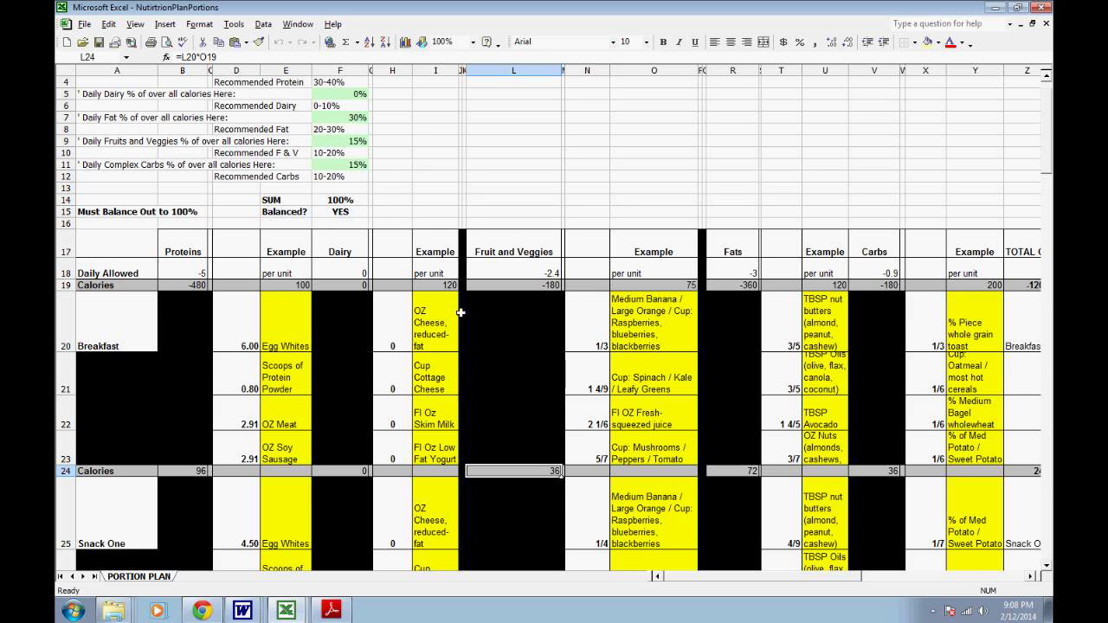
Compare the Breakfast fruit portion formula in N20 with the mushrooms, peppers and tomato portion in N23.
{"action": "left_click", "coordinate": [596, 317]}
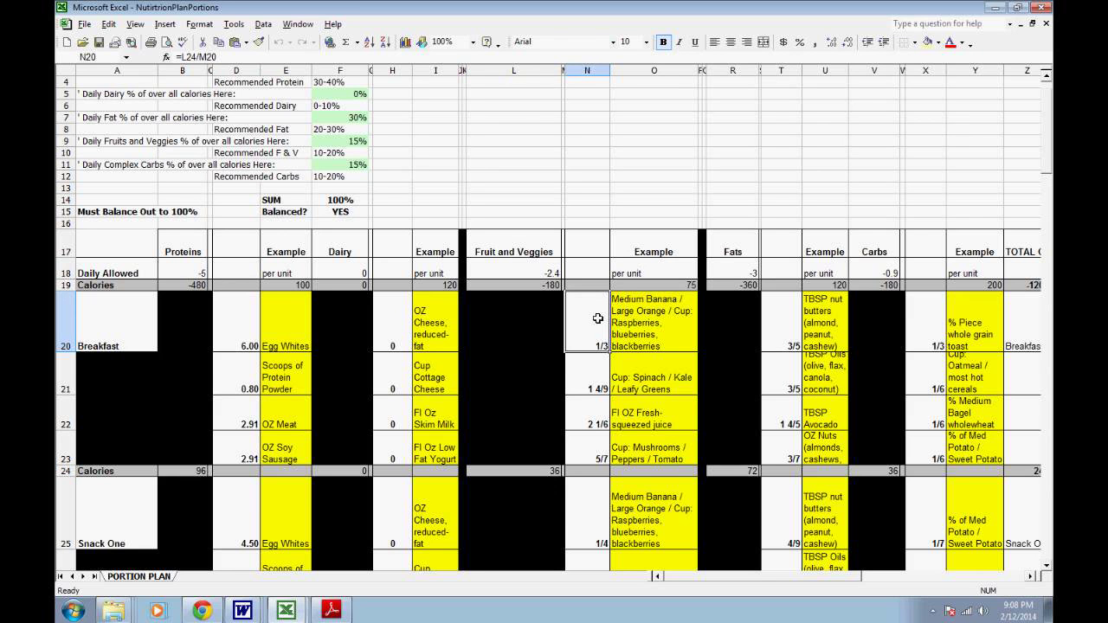
{"action": "key", "text": "ctrl+bracketleft"}
{"action": "key", "text": "Up"}
{"action": "key", "text": "Right"}
{"action": "key", "text": "Right"}
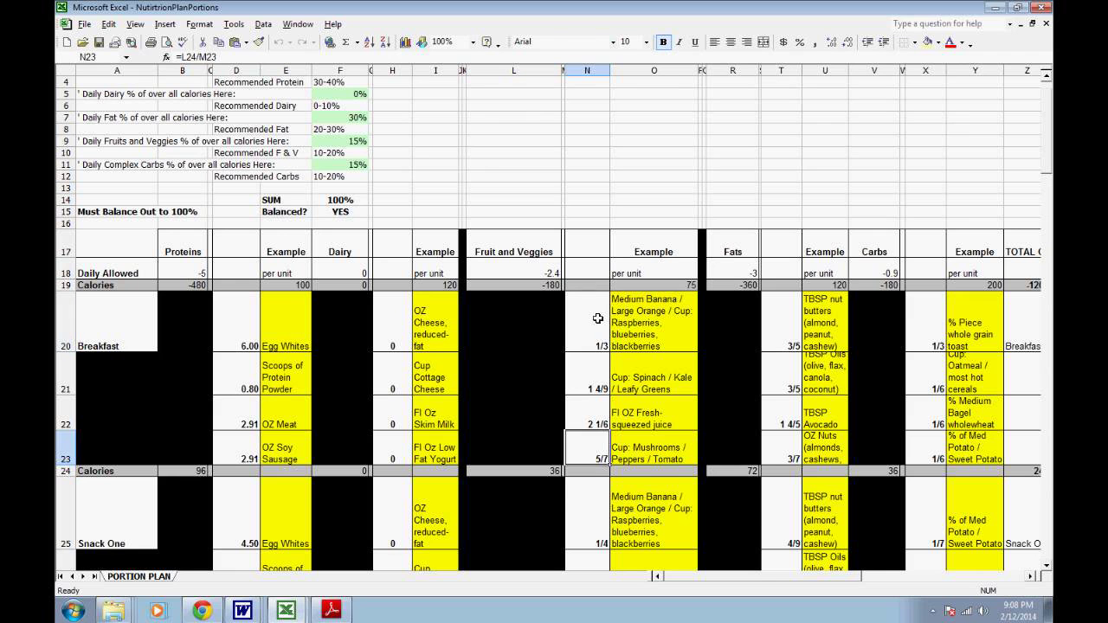
Review the Breakfast Fruit and Veggies portions from N20 down to N23, the example in O23, and the fresh-squeezed juice portion in N22.
{"action": "left_click", "coordinate": [598, 319]}
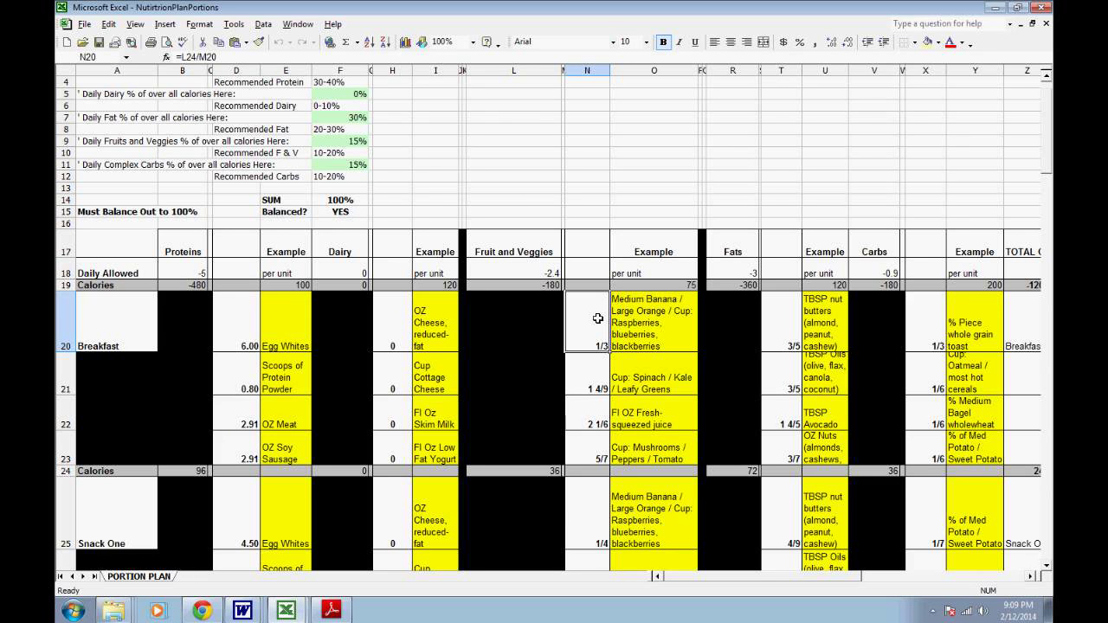
{"action": "key", "text": "Down"}
{"action": "key", "text": "Down"}
{"action": "key", "text": "Down"}
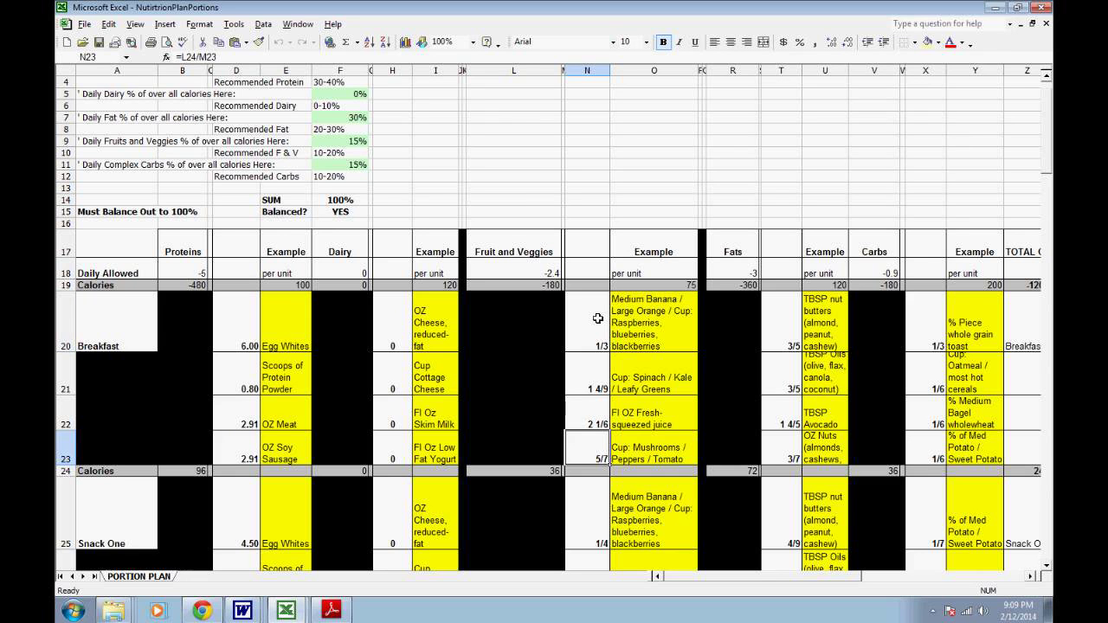
{"action": "key", "text": "Right"}
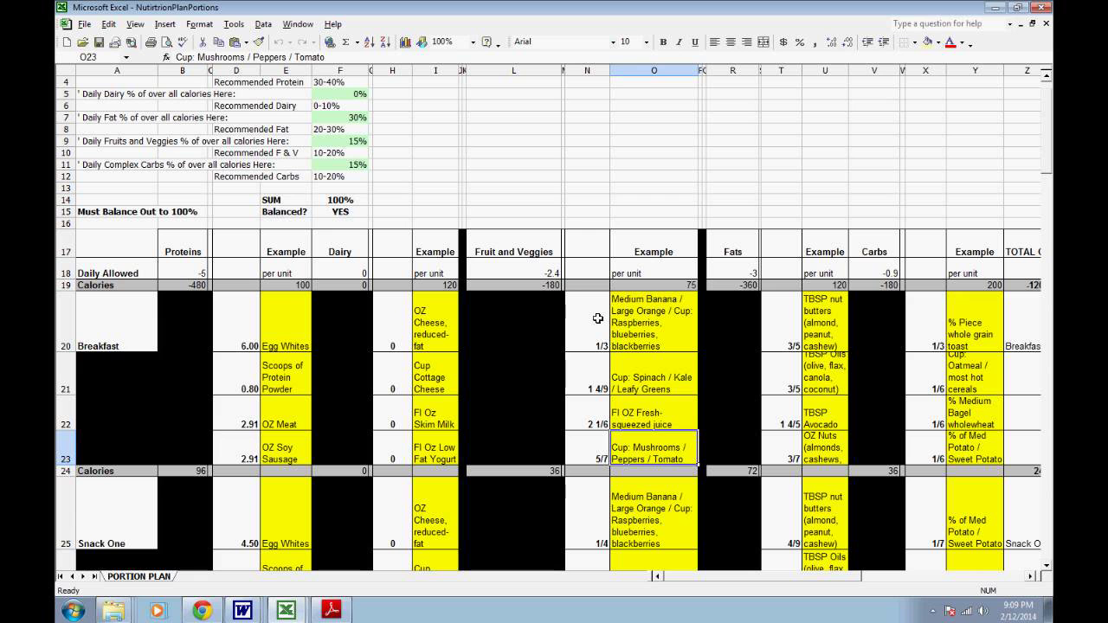
{"action": "key", "text": "Left"}
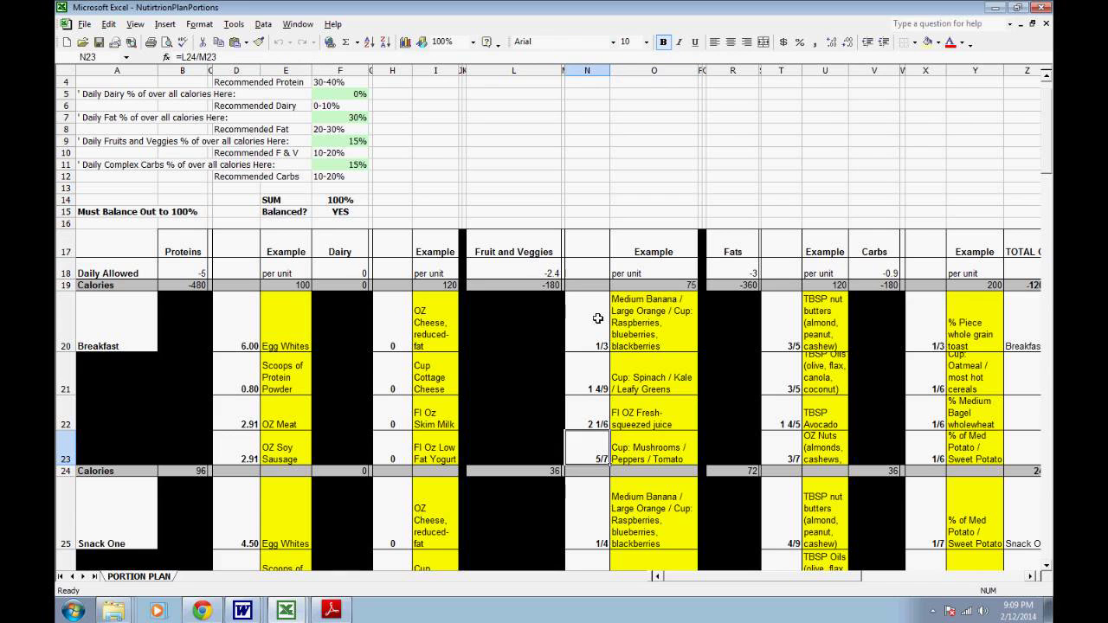
{"action": "key", "text": "Up"}
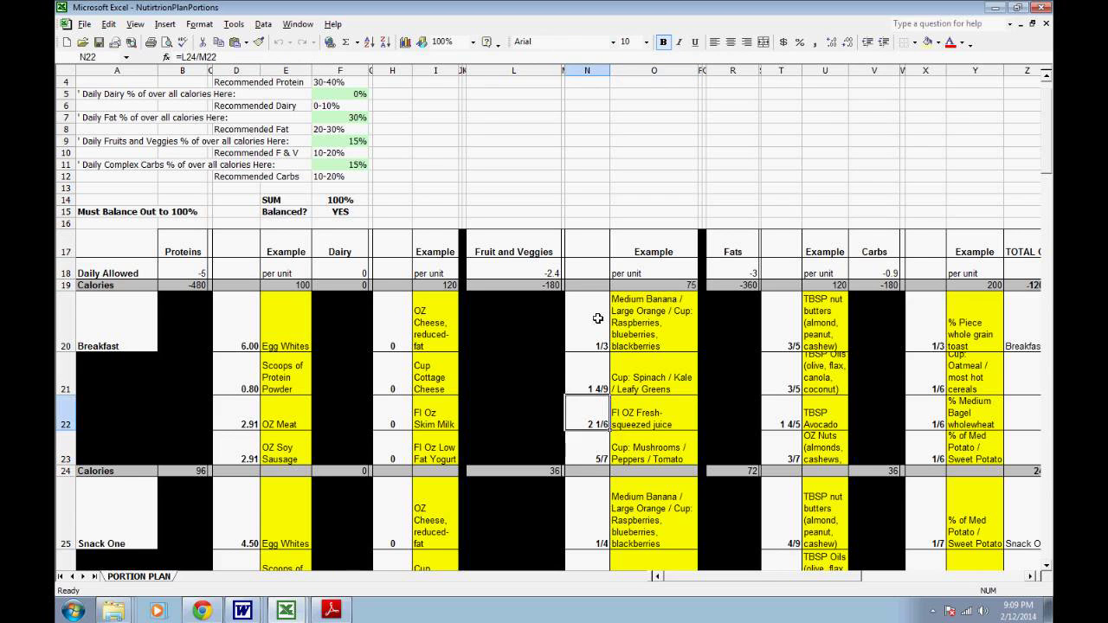
Compare the spinach, kale and leafy greens example in O21 with the mushrooms, peppers and tomato example in O23, returning to N21.
{"action": "key", "text": "Up"}
{"action": "key", "text": "Right"}
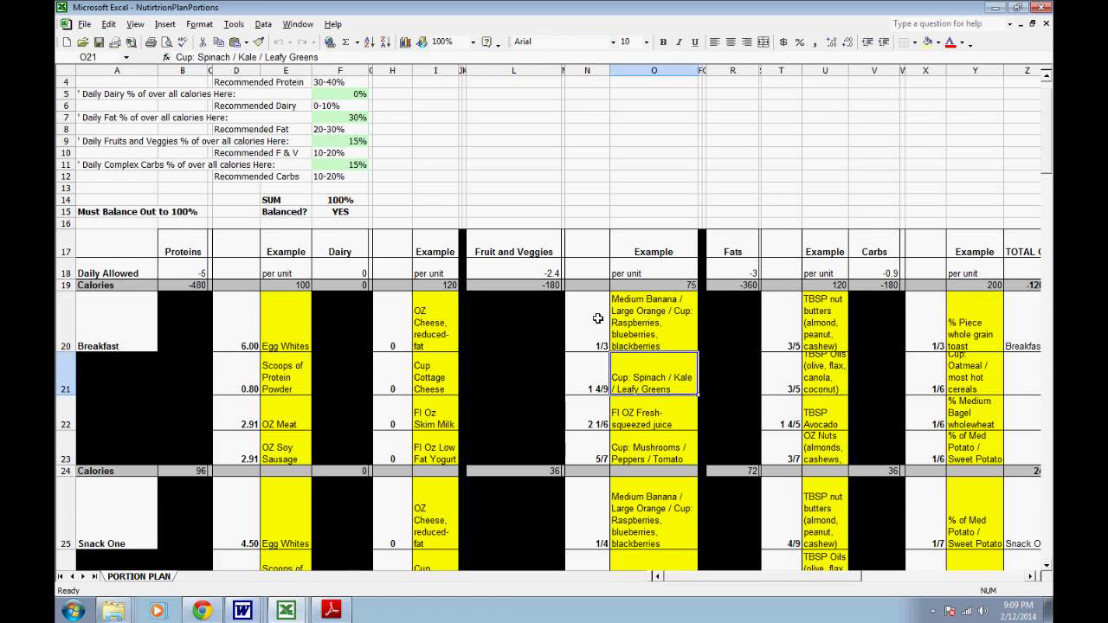
{"action": "key", "text": "Down"}
{"action": "key", "text": "Down"}
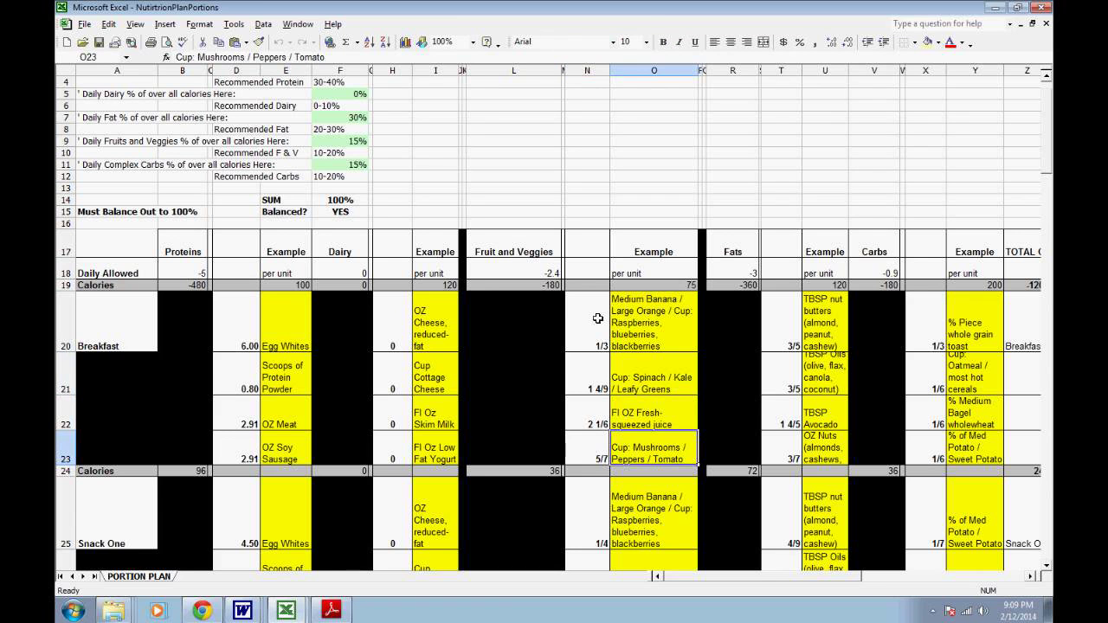
{"action": "key", "text": "Up"}
{"action": "key", "text": "Up"}
{"action": "key", "text": "Left"}
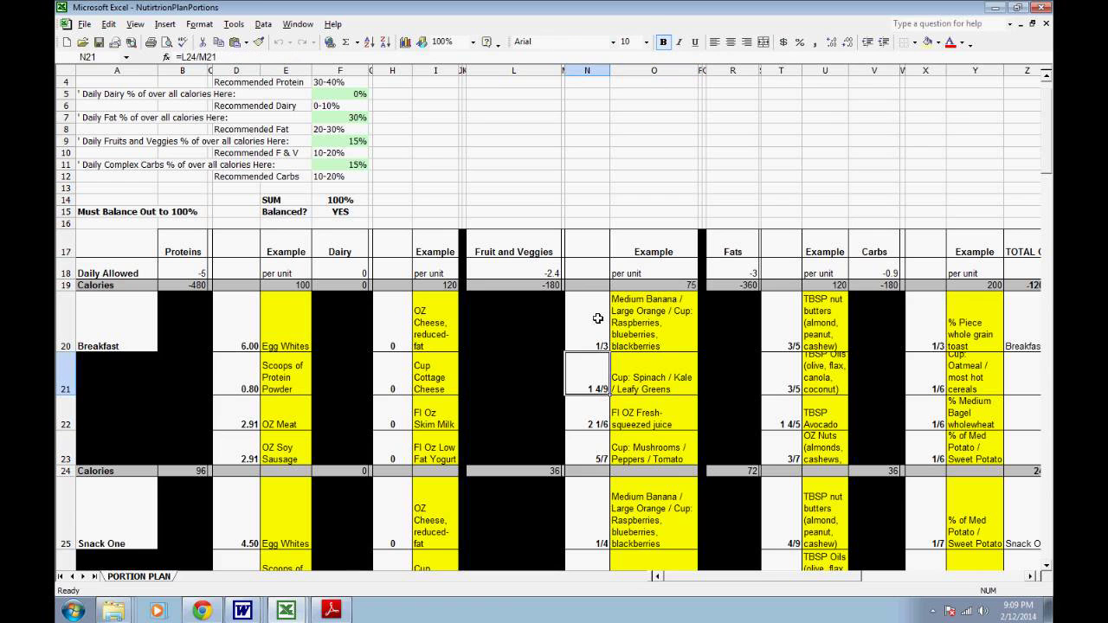
Review the Breakfast Fruit and Veggies portion formulas from N20 to N23, finishing on the juice portion in N22.
{"action": "key", "text": "Up"}
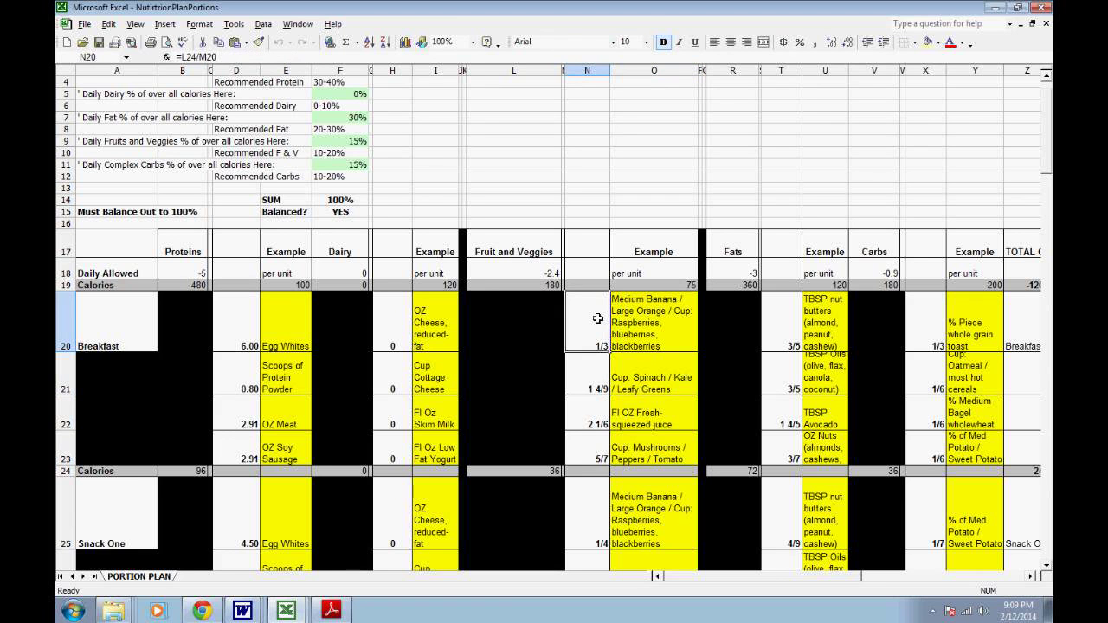
{"action": "key", "text": "Down"}
{"action": "key", "text": "Down"}
{"action": "key", "text": "Down"}
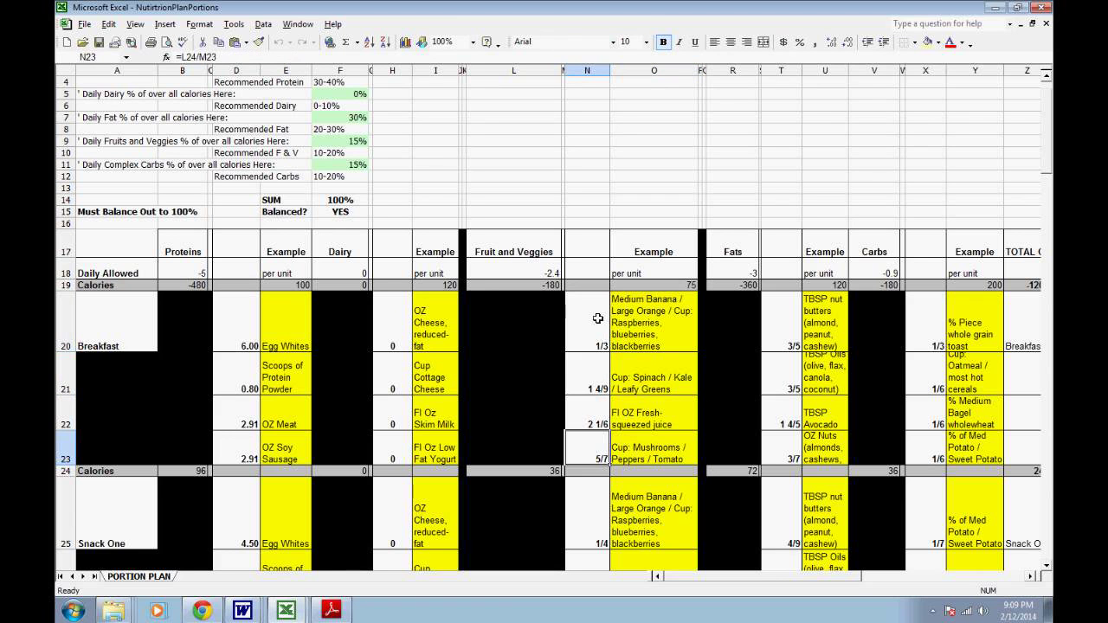
{"action": "key", "text": "Up"}
{"action": "key", "text": "Up"}
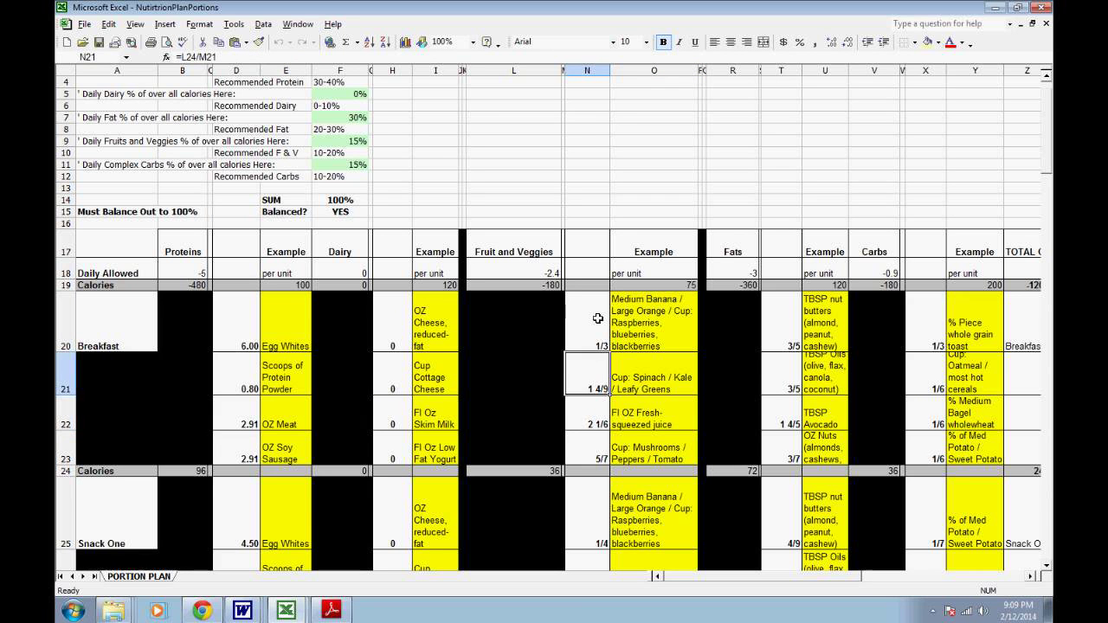
{"action": "key", "text": "Down"}
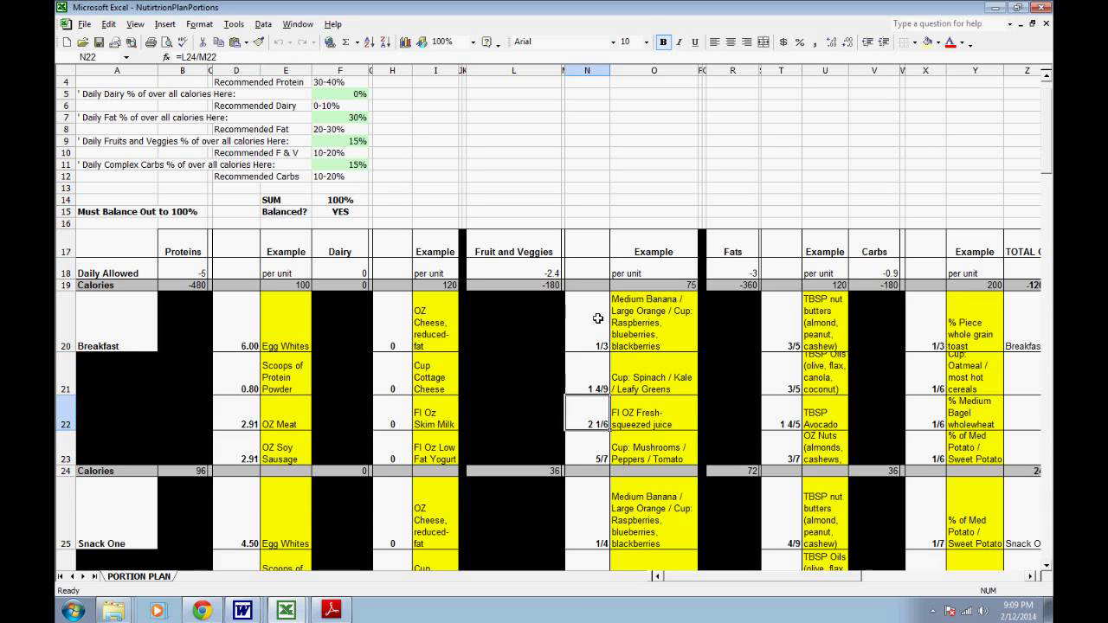
Match the fresh-squeezed juice example in O22 against its Breakfast portion in N22.
{"action": "key", "text": "Right"}
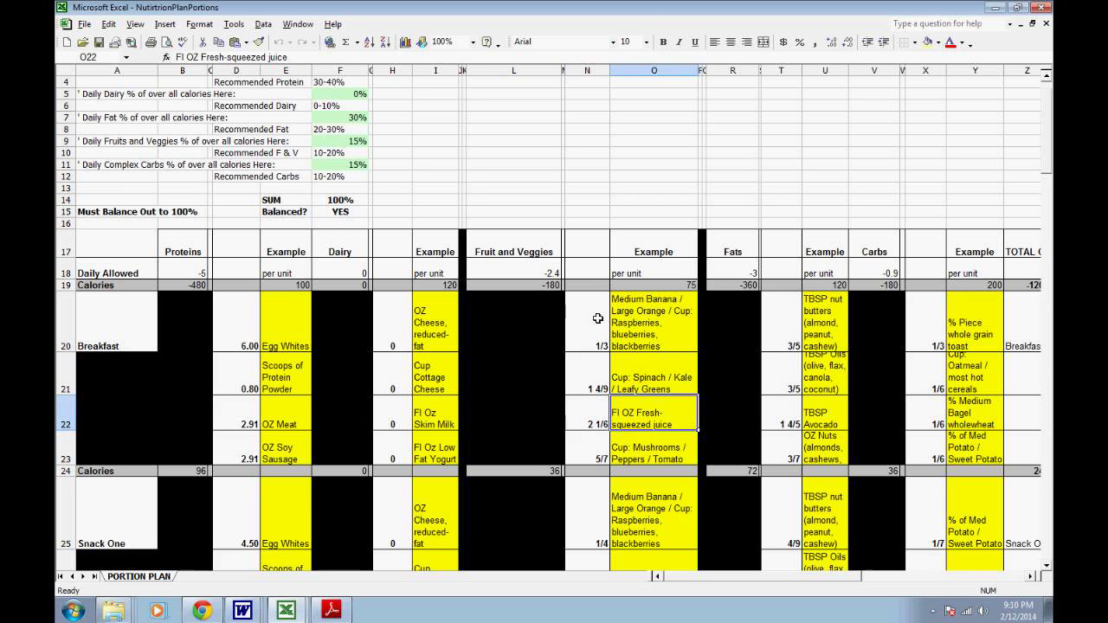
{"action": "key", "text": "Left"}
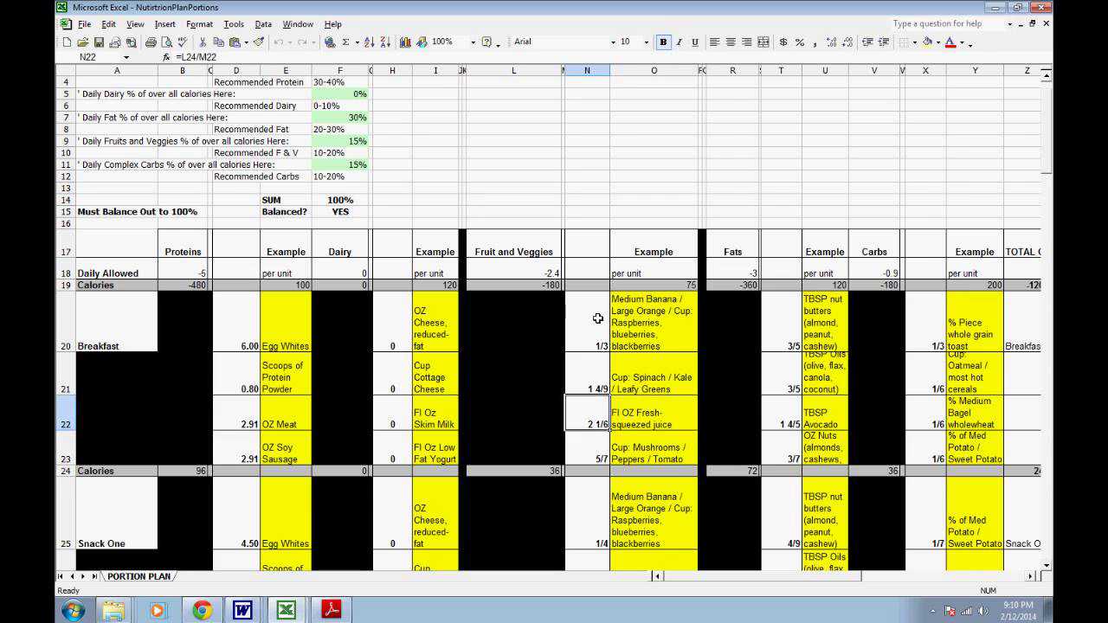
{"action": "key", "text": "Right"}
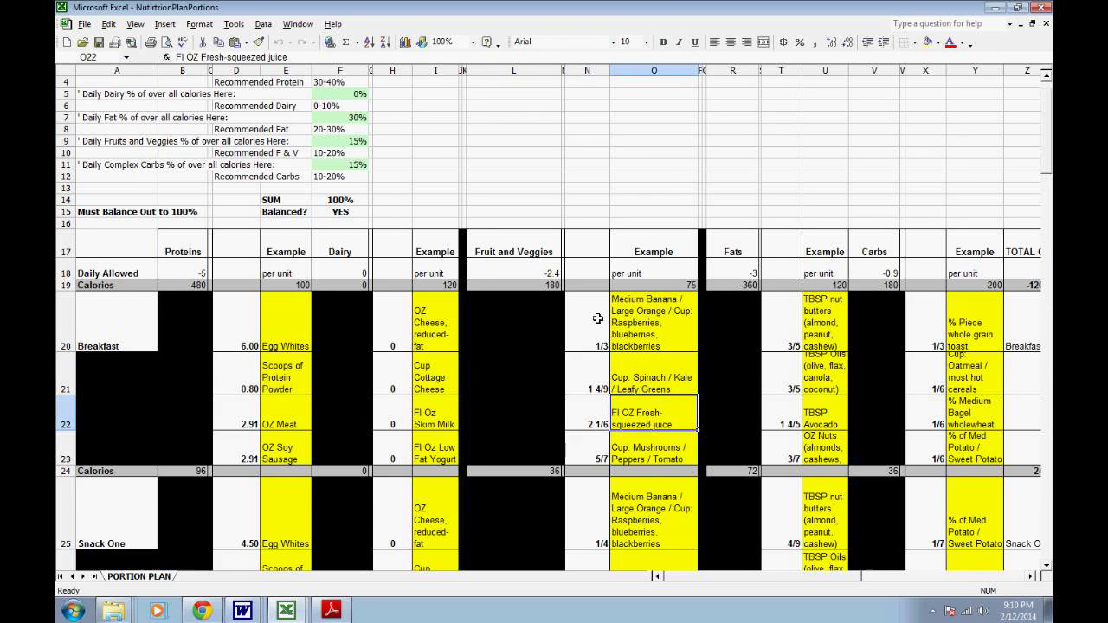
{"action": "key", "text": "Left"}
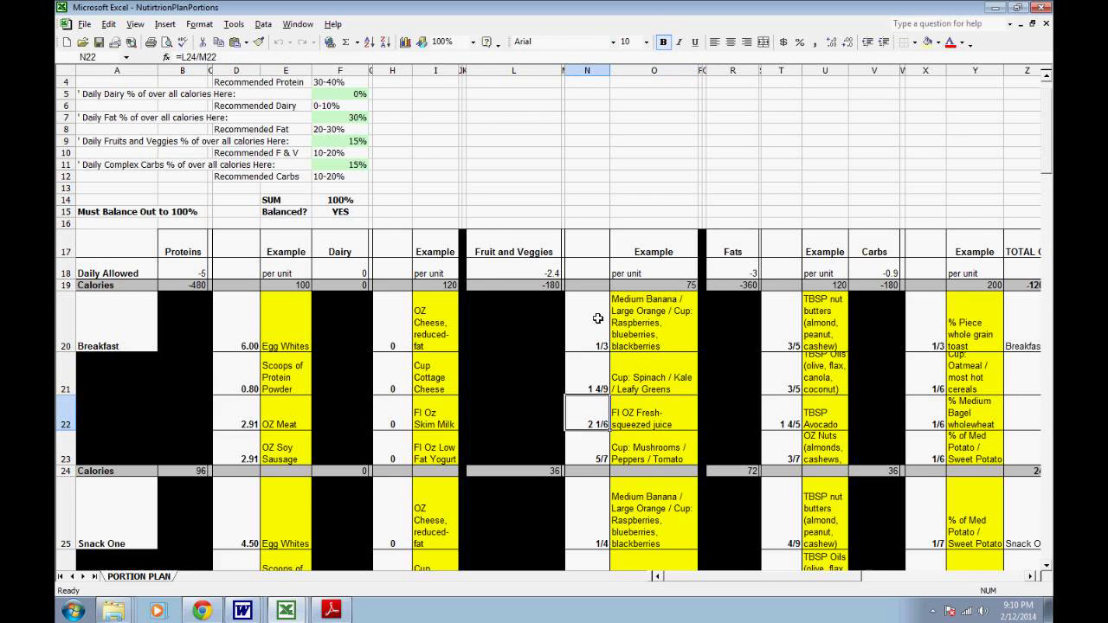
Move across to the Fats section and inspect the Breakfast fat calories formula in R24.
{"action": "key", "text": "Right"}
{"action": "key", "text": "Right"}
{"action": "key", "text": "Right"}
{"action": "key", "text": "Right"}
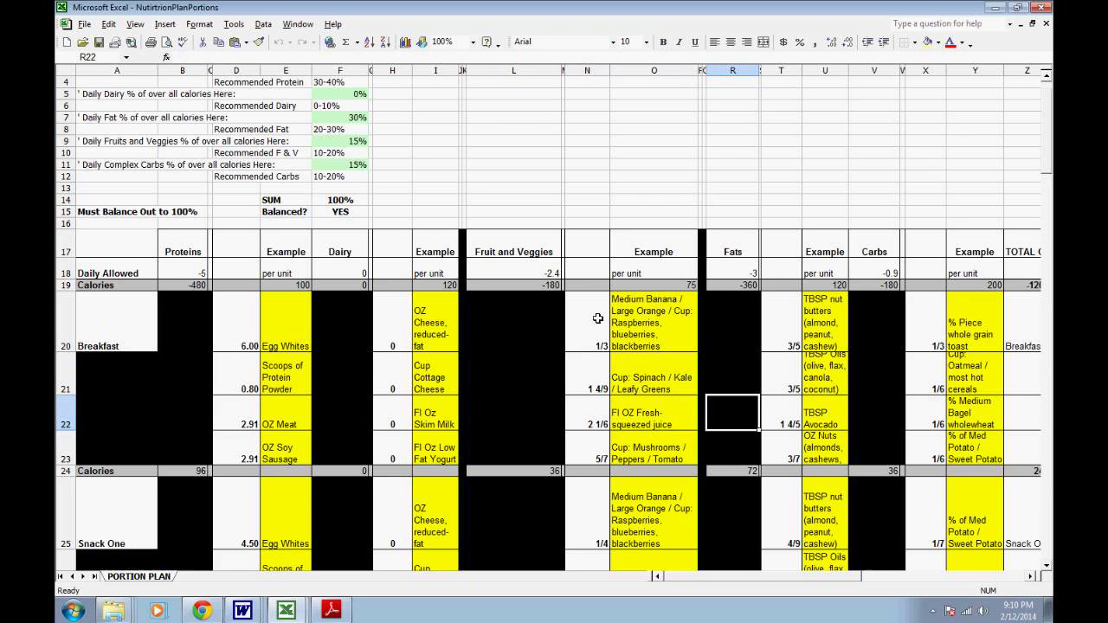
{"action": "key", "text": "Down"}
{"action": "key", "text": "Down"}
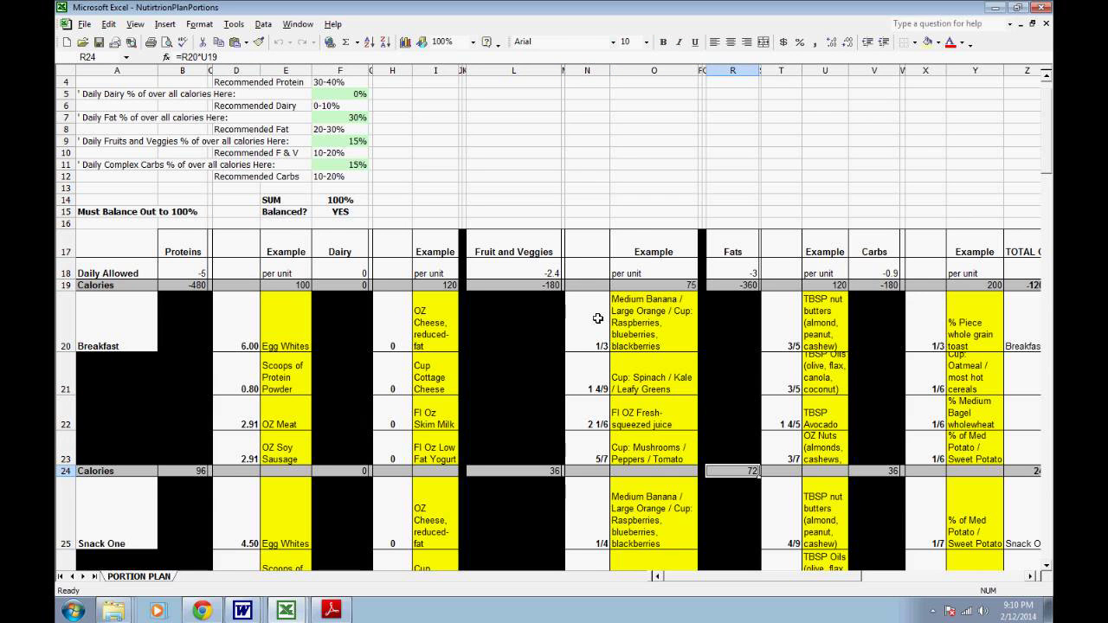
Examine the Breakfast nut butter portion formula in T20.
{"action": "key", "text": "Up"}
{"action": "key", "text": "Right"}
{"action": "key", "text": "Up"}
{"action": "key", "text": "Up"}
{"action": "key", "text": "Up"}
{"action": "key", "text": "Right"}
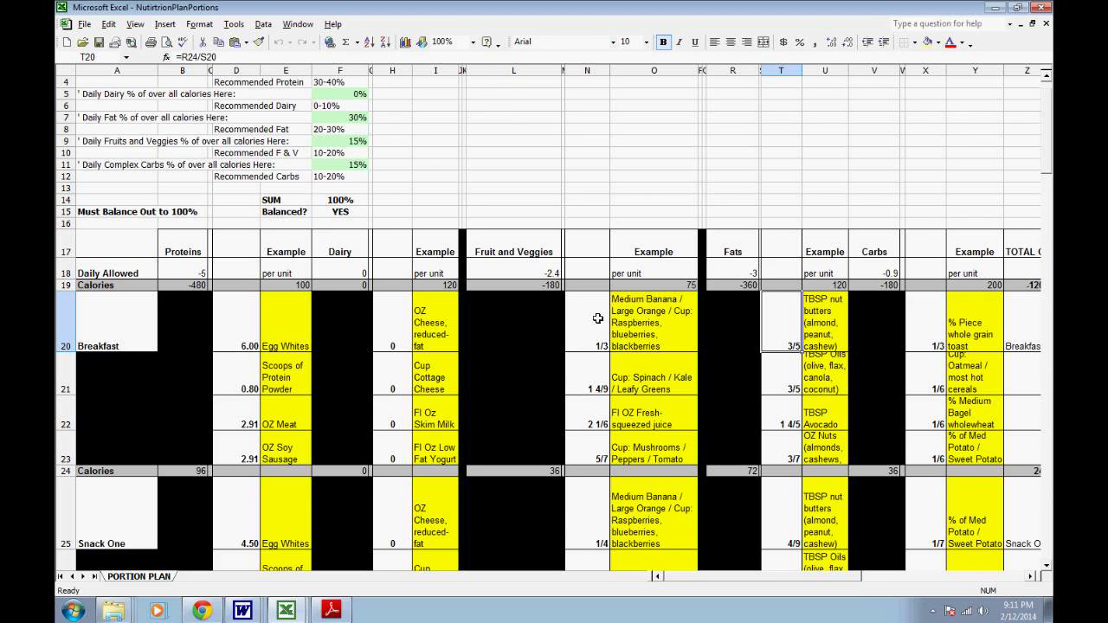
Trace the nut butter portion in T20 back to the Breakfast fat calories in R24.
{"action": "scroll", "coordinate": [597, 319], "scroll_direction": "right", "scroll_amount": 1}
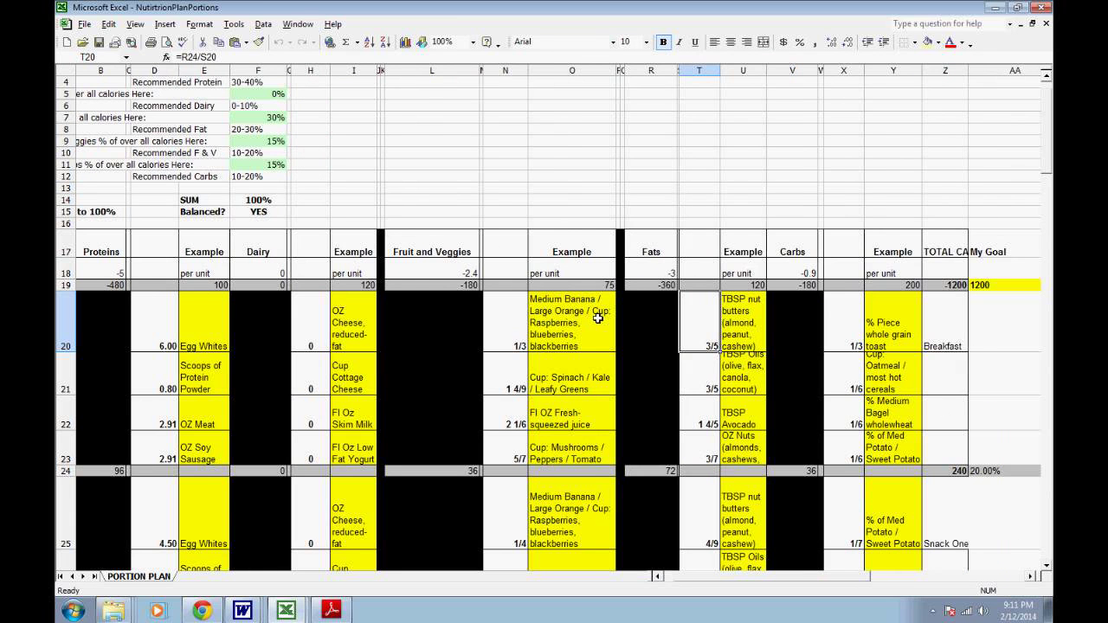
{"action": "key", "text": "Down"}
{"action": "key", "text": "Down"}
{"action": "key", "text": "Down"}
{"action": "key", "text": "Down"}
{"action": "key", "text": "Left"}
{"action": "key", "text": "Left"}
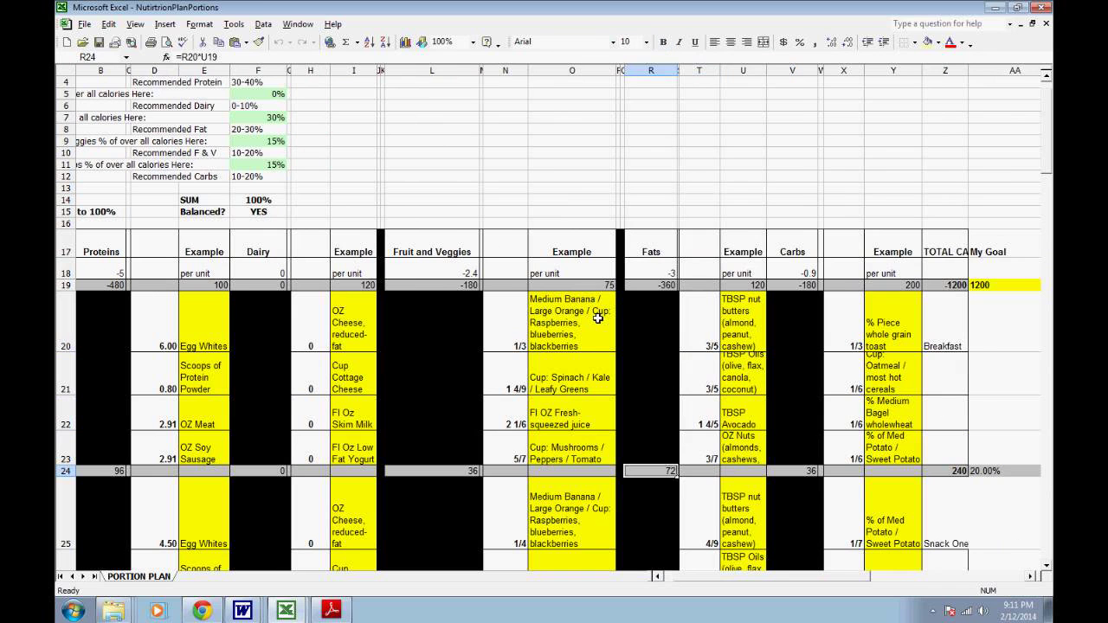
Return to T20 and read the Breakfast fat examples from nut butters in U20 down to nuts in U23.
{"action": "key", "text": "Right"}
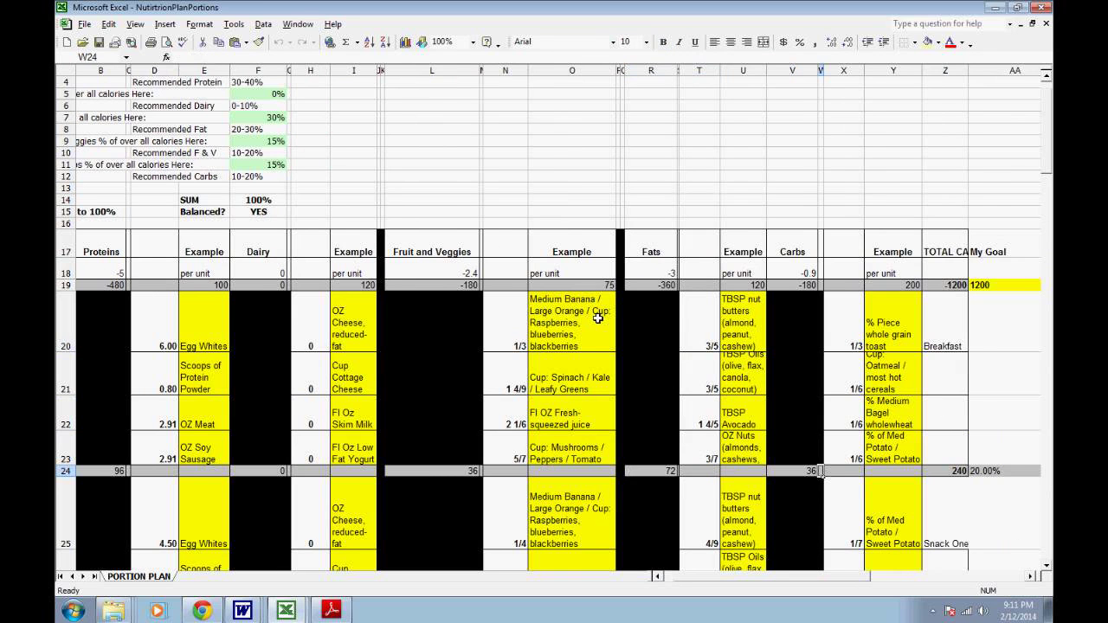
{"action": "key", "text": "Right"}
{"action": "key", "text": "Up"}
{"action": "key", "text": "Up"}
{"action": "key", "text": "Up"}
{"action": "key", "text": "Up"}
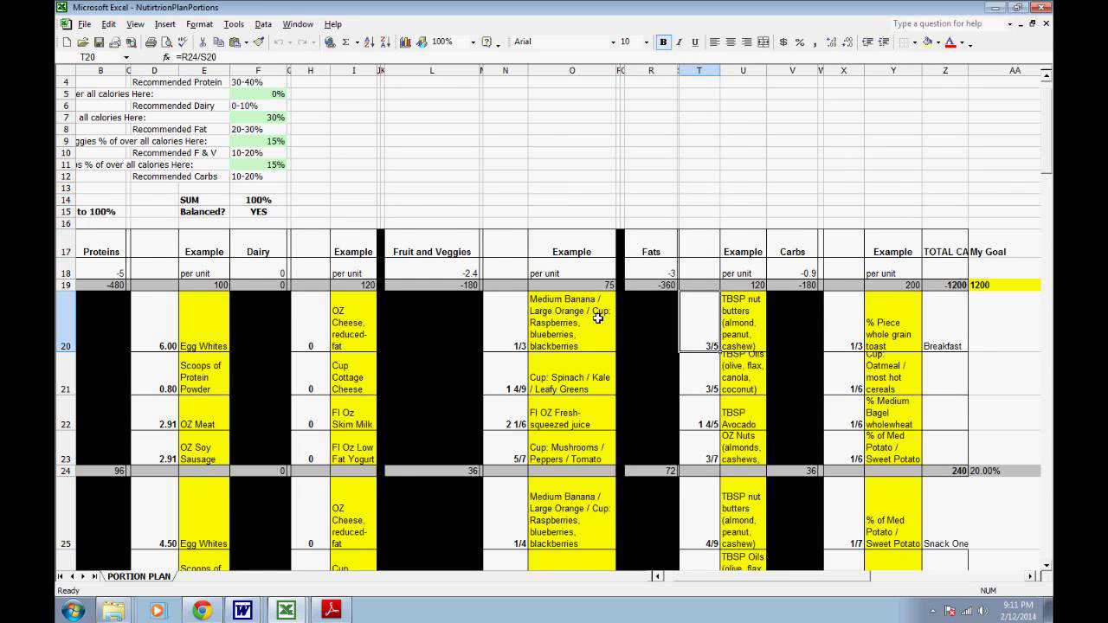
{"action": "key", "text": "Right"}
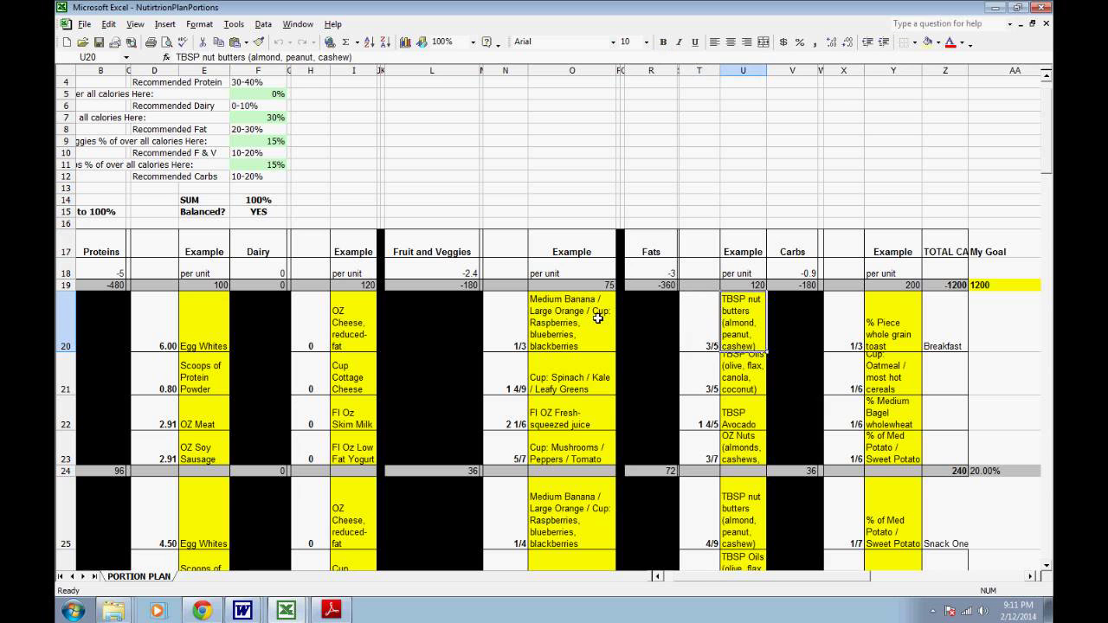
{"action": "key", "text": "Down"}
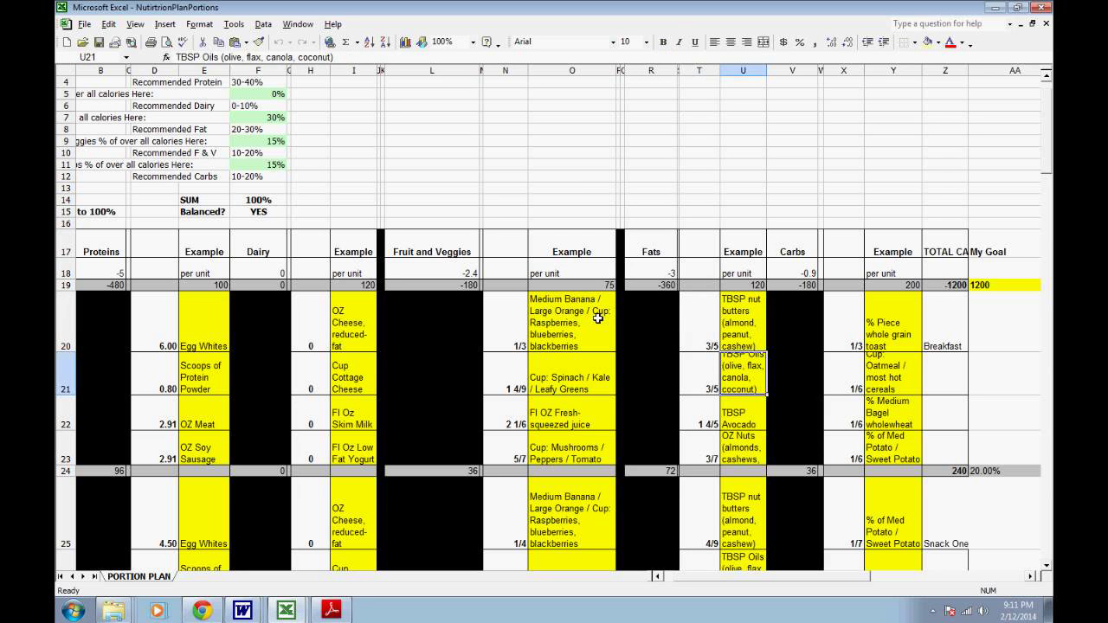
{"action": "key", "text": "Down"}
{"action": "key", "text": "Down"}
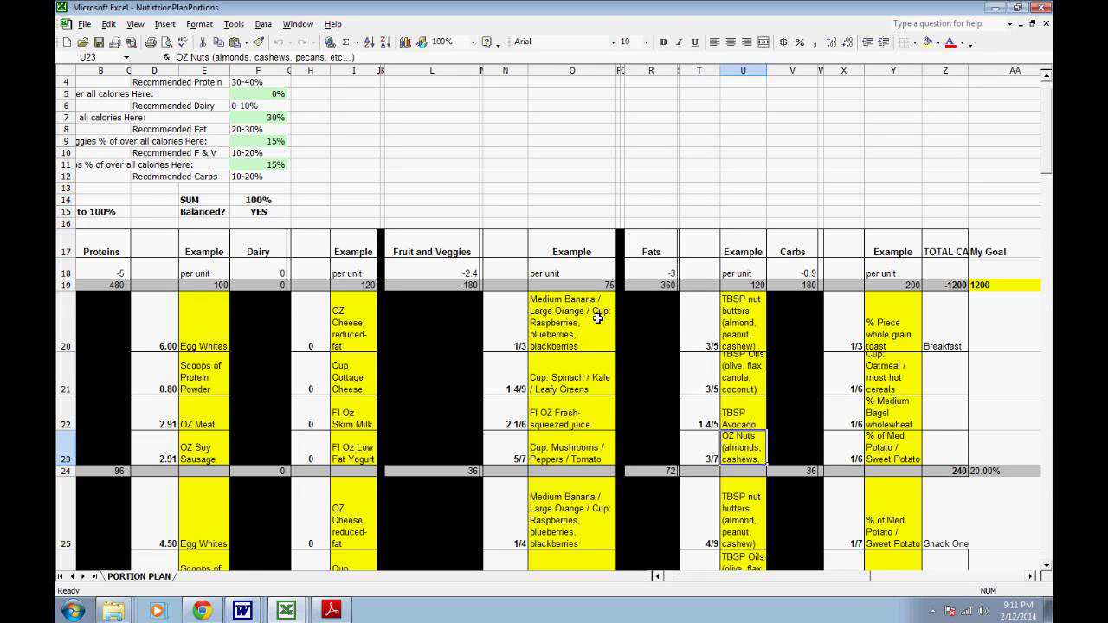
Check the potato and sweet potato example in Y23 and the Breakfast carb calories formula in V24.
{"action": "key", "text": "Right"}
{"action": "key", "text": "Right"}
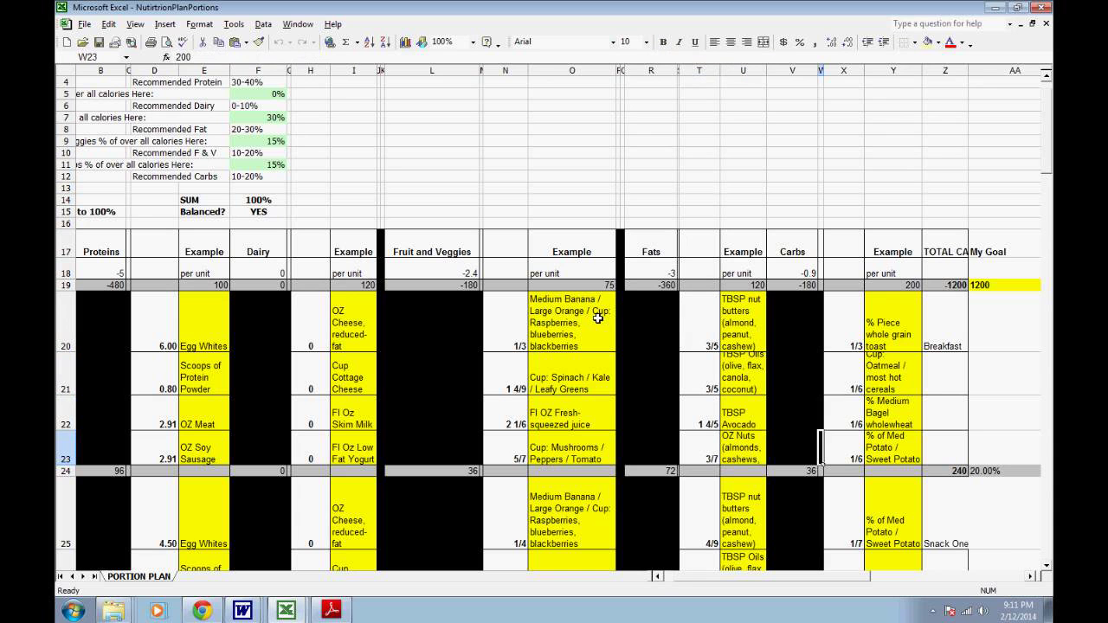
{"action": "key", "text": "Right"}
{"action": "key", "text": "Right"}
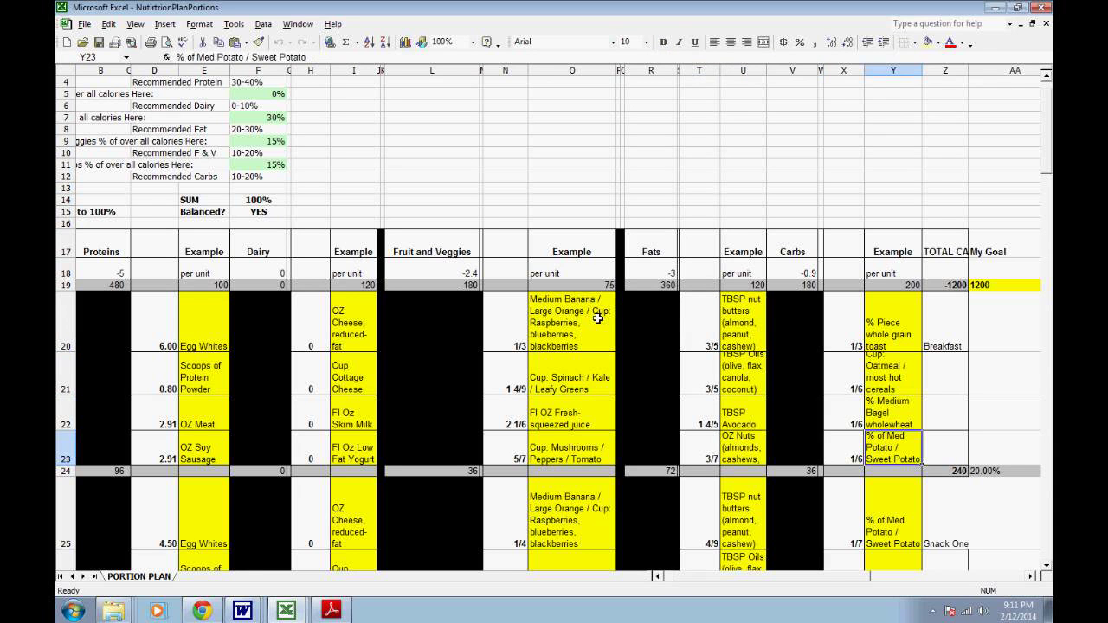
{"action": "key", "text": "Down"}
{"action": "key", "text": "Left"}
{"action": "key", "text": "Left"}
{"action": "key", "text": "Left"}
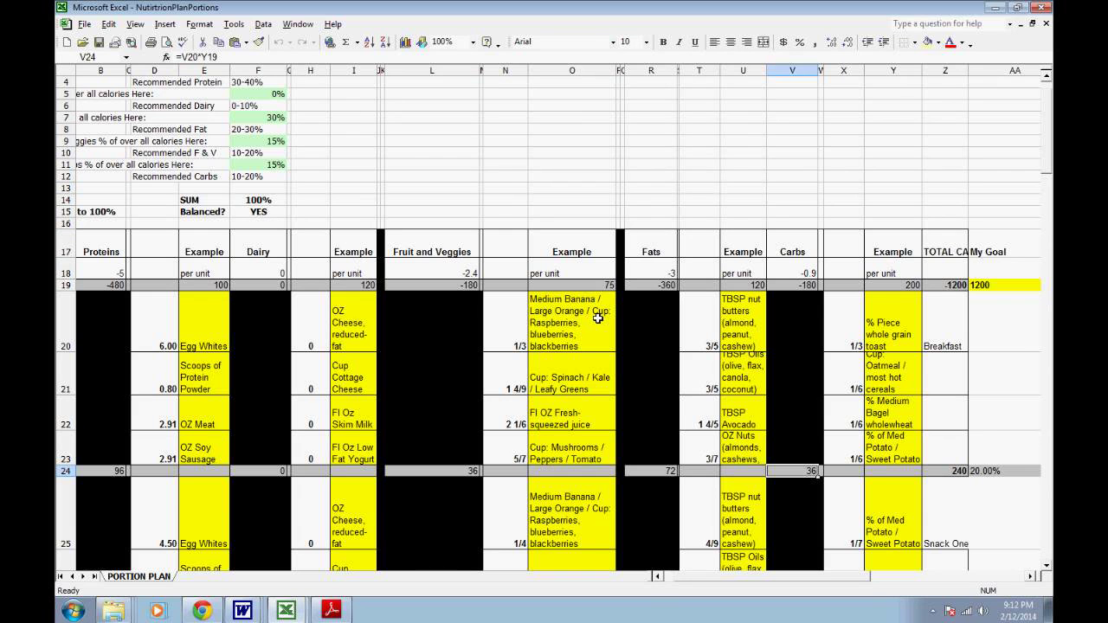
Examine the Breakfast whole grain toast portion formula in X20.
{"action": "key", "text": "Up"}
{"action": "key", "text": "Up"}
{"action": "key", "text": "Right"}
{"action": "key", "text": "Right"}
{"action": "key", "text": "Up"}
{"action": "key", "text": "Up"}
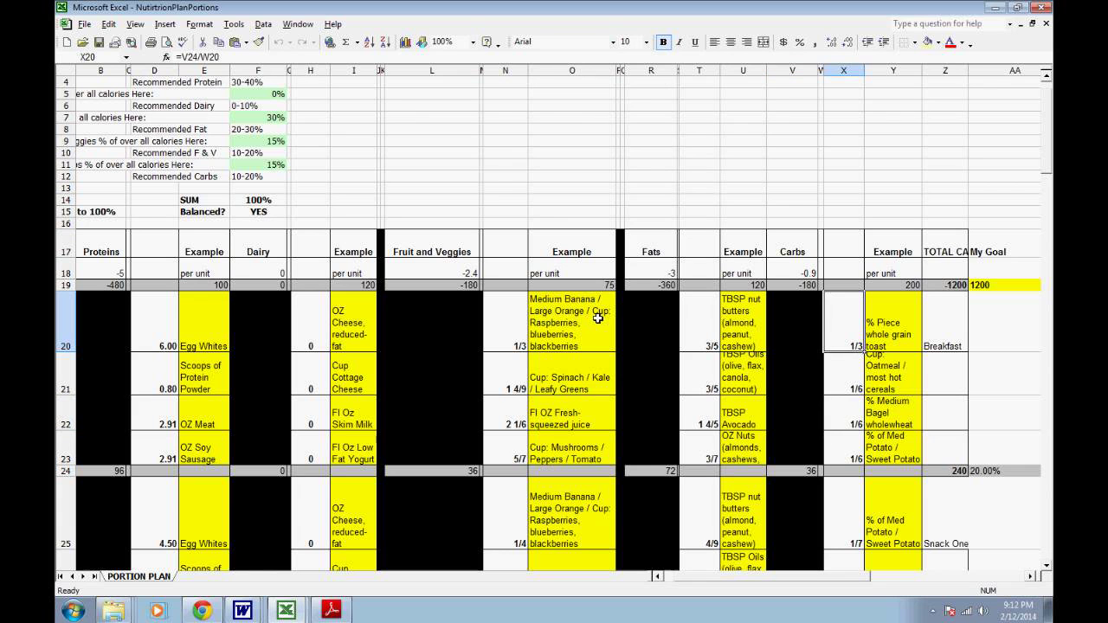
Go down to row 24 and inspect the Breakfast total calories formula in Z24.
{"action": "key", "text": "Down"}
{"action": "key", "text": "Down"}
{"action": "key", "text": "Down"}
{"action": "key", "text": "Down"}
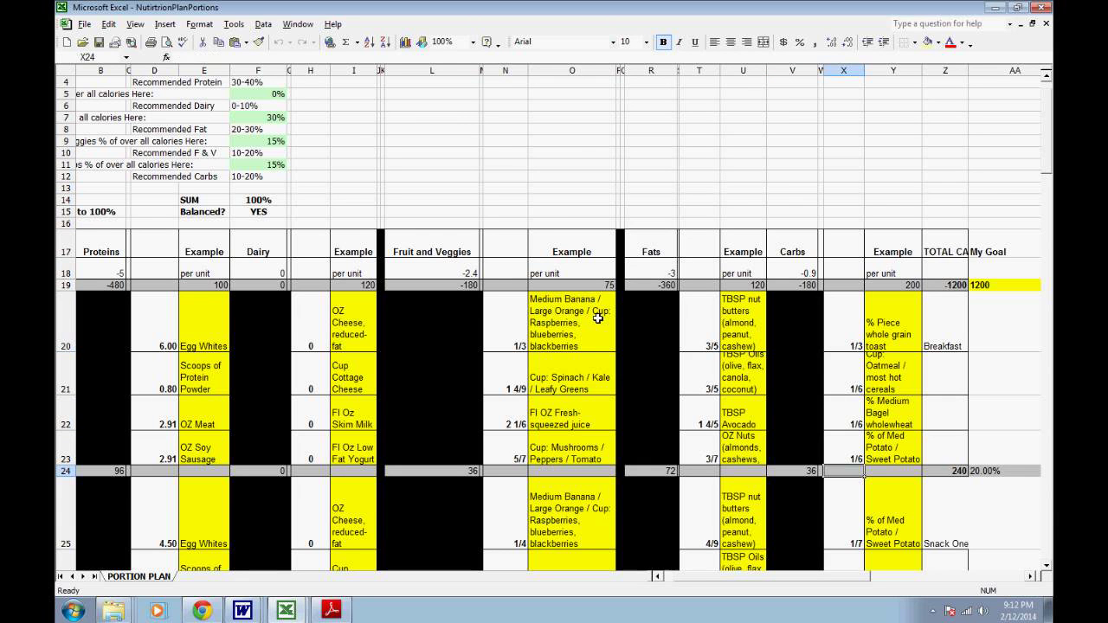
{"action": "key", "text": "Right"}
{"action": "key", "text": "Right"}
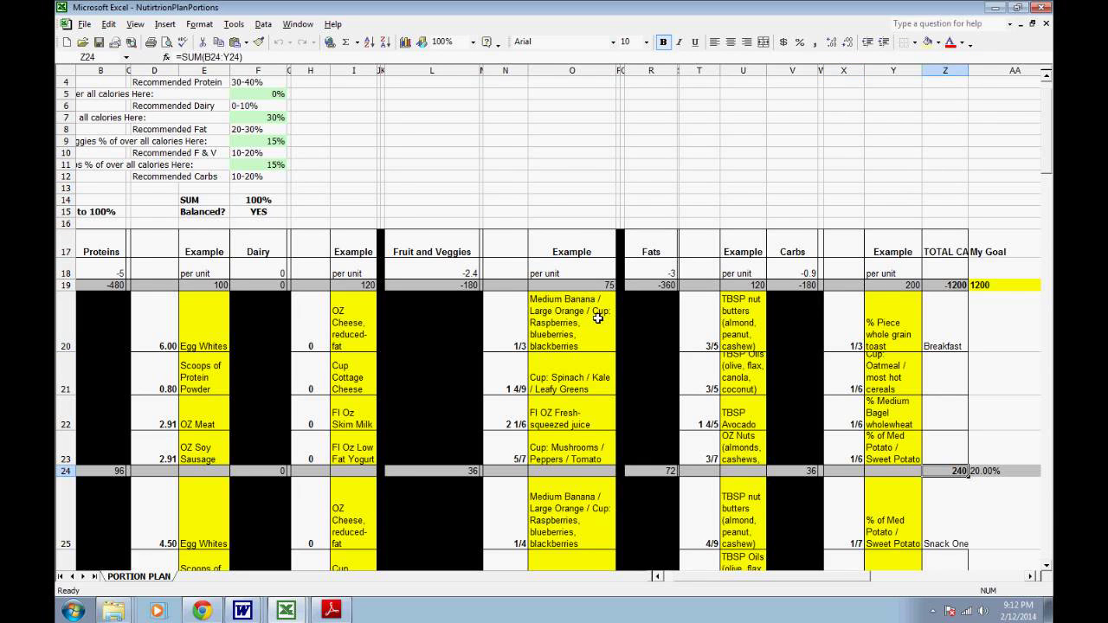
View the Breakfast share of total calories beside Z24 and go to the Snack One Calories label in A29.
{"action": "scroll", "coordinate": [597, 318], "scroll_direction": "right", "scroll_amount": 1}
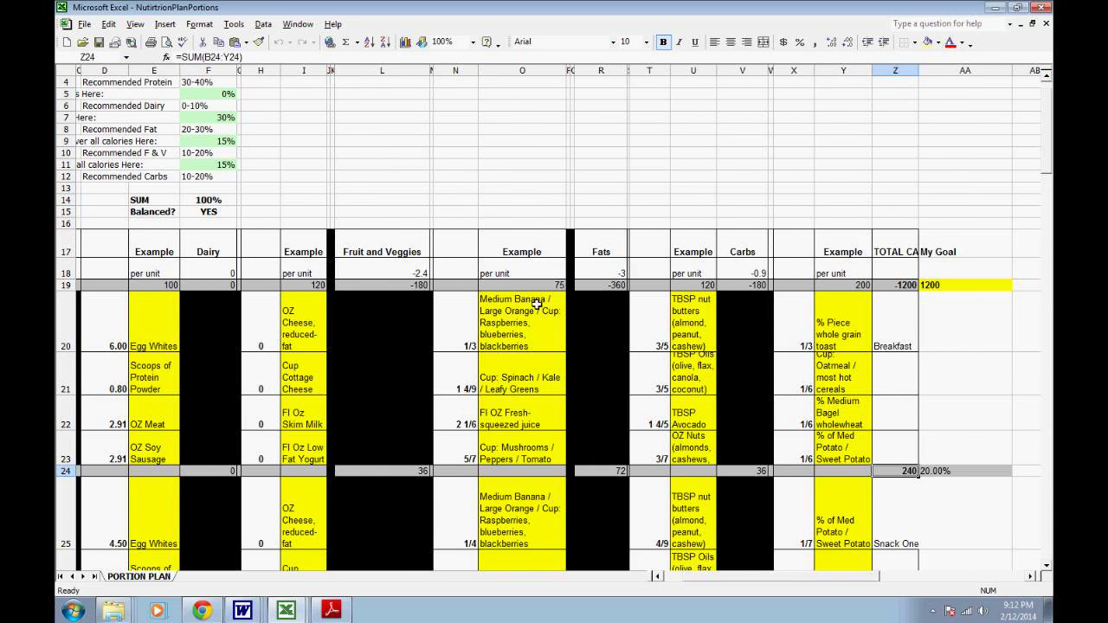
{"action": "scroll", "coordinate": [536, 305], "scroll_direction": "down", "scroll_amount": 2}
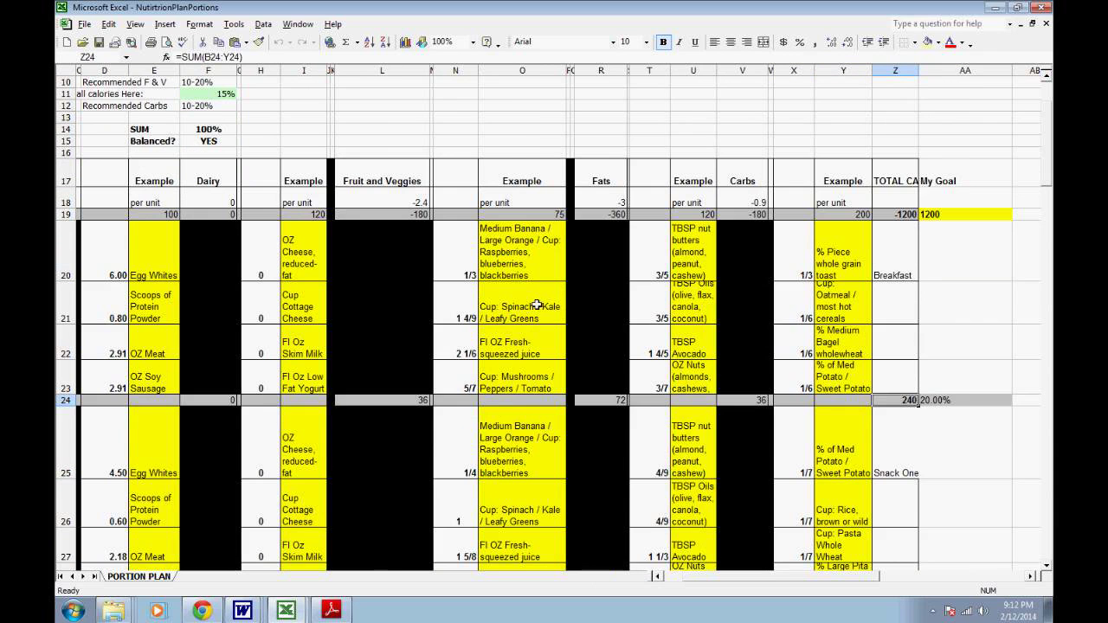
{"action": "scroll", "coordinate": [537, 304], "scroll_direction": "down", "scroll_amount": 2}
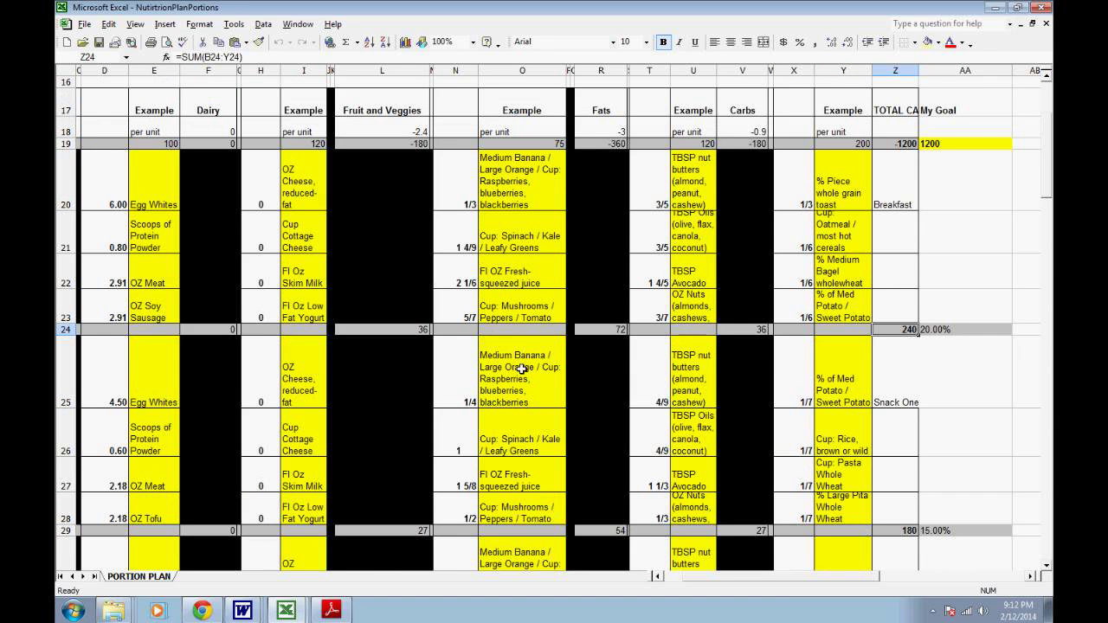
{"action": "key", "text": "Home"}
{"action": "key", "text": "Down"}
{"action": "key", "text": "Down"}
{"action": "key", "text": "Down"}
{"action": "key", "text": "Down"}
{"action": "key", "text": "Down"}
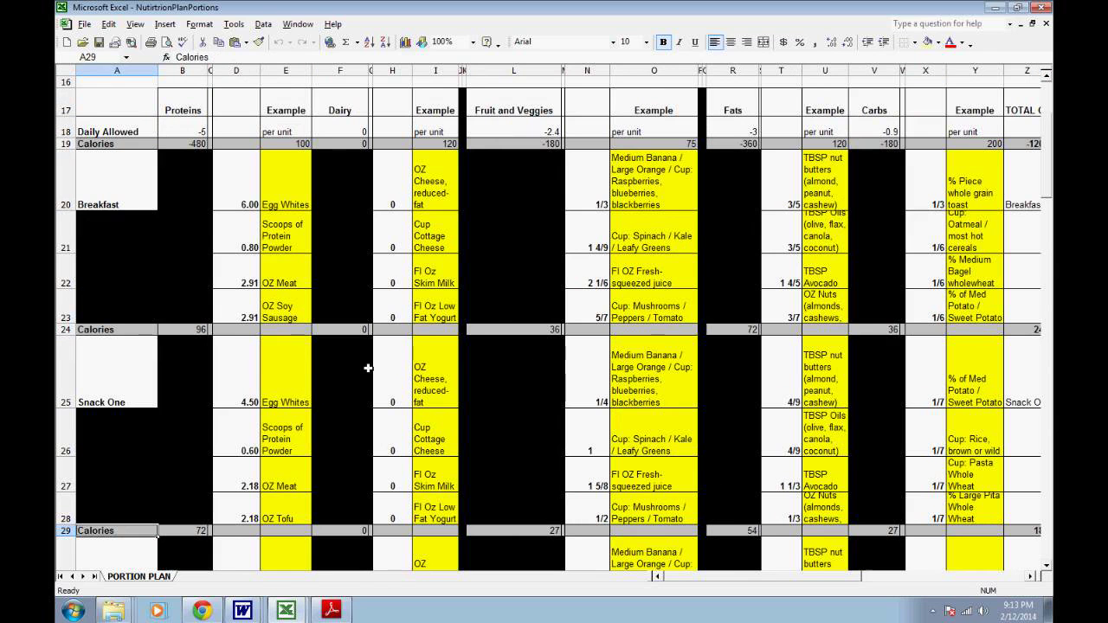
Examine the Snack One egg white and protein powder portions in D25 and D26 and the protein calories in B29.
{"action": "left_click", "coordinate": [254, 389]}
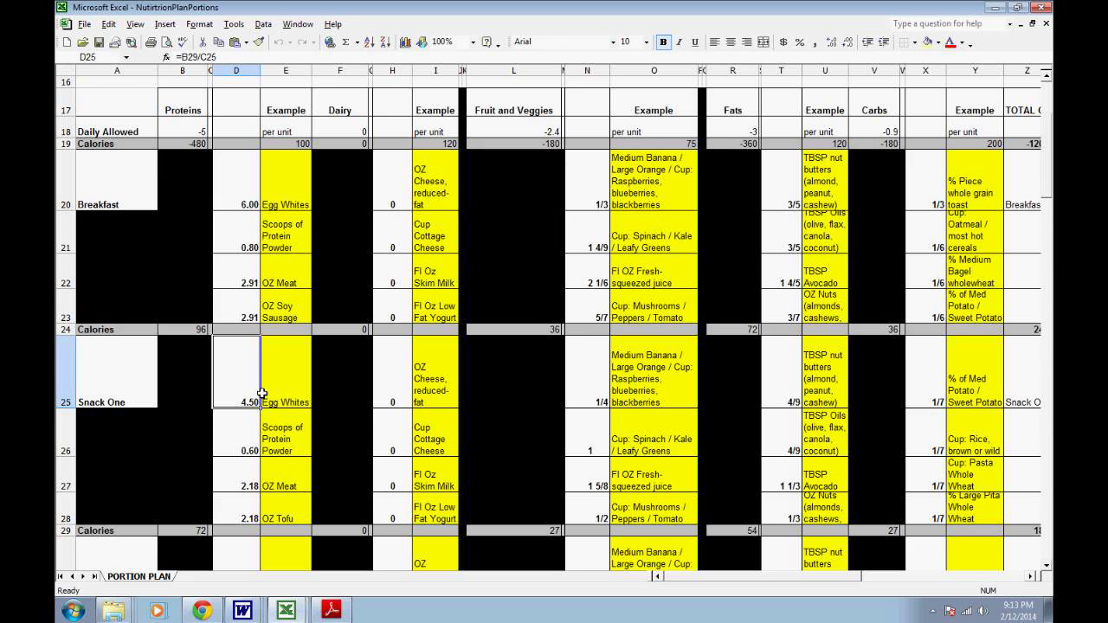
{"action": "key", "text": "Down"}
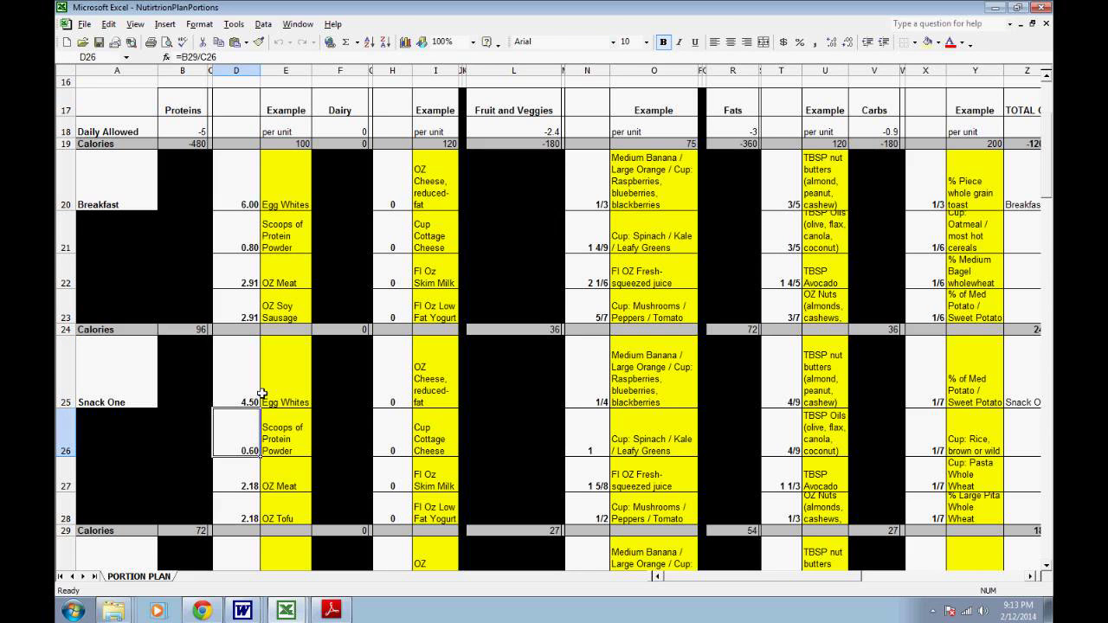
{"action": "key", "text": "ctrl+bracketleft"}
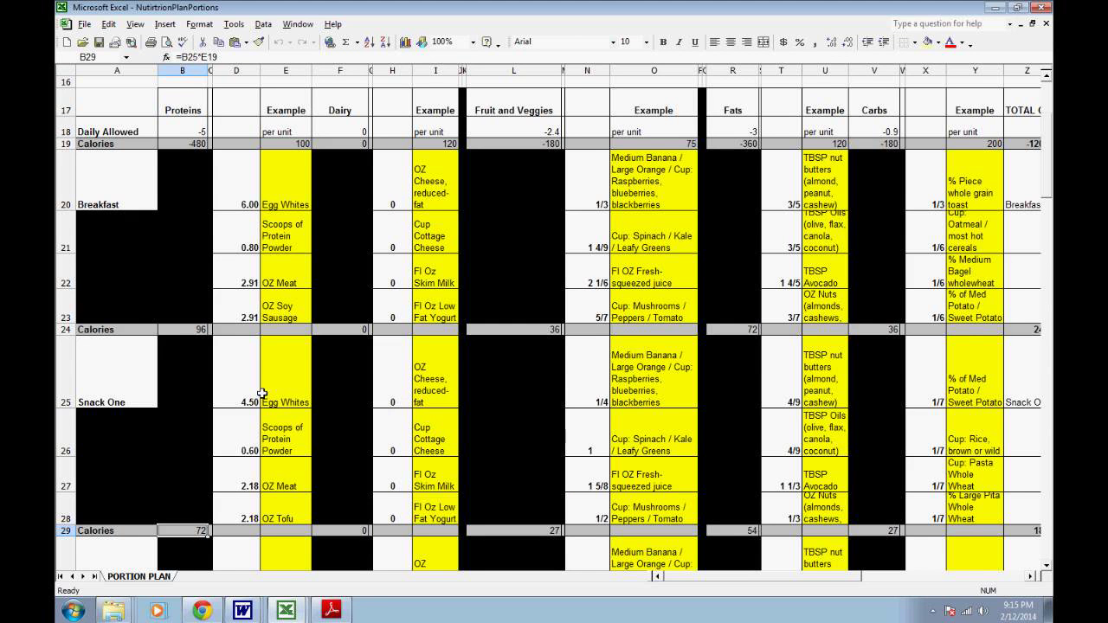
Follow row 26 from the Snack One protein powder portion to the cottage cheese example, continuing down the Dairy examples to I29.
{"action": "scroll", "coordinate": [261, 394], "scroll_direction": "down", "scroll_amount": 1}
{"action": "left_click", "coordinate": [259, 391]}
{"action": "key", "text": "Right"}
{"action": "key", "text": "Right"}
{"action": "key", "text": "Right"}
{"action": "key", "text": "Right"}
{"action": "key", "text": "Right"}
{"action": "key", "text": "Down"}
{"action": "key", "text": "Down"}
{"action": "key", "text": "Down"}
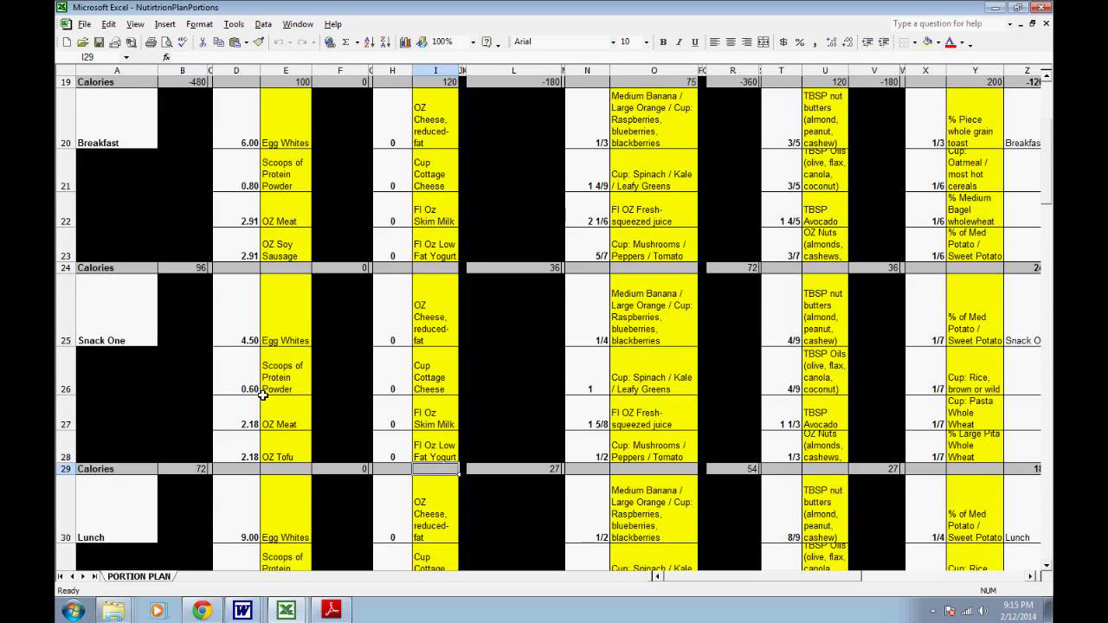
Inspect the Snack One egg white portion in D25, the Lunch egg white portion in D30 and the Lunch meat portion in D32.
{"action": "left_click", "coordinate": [253, 320]}
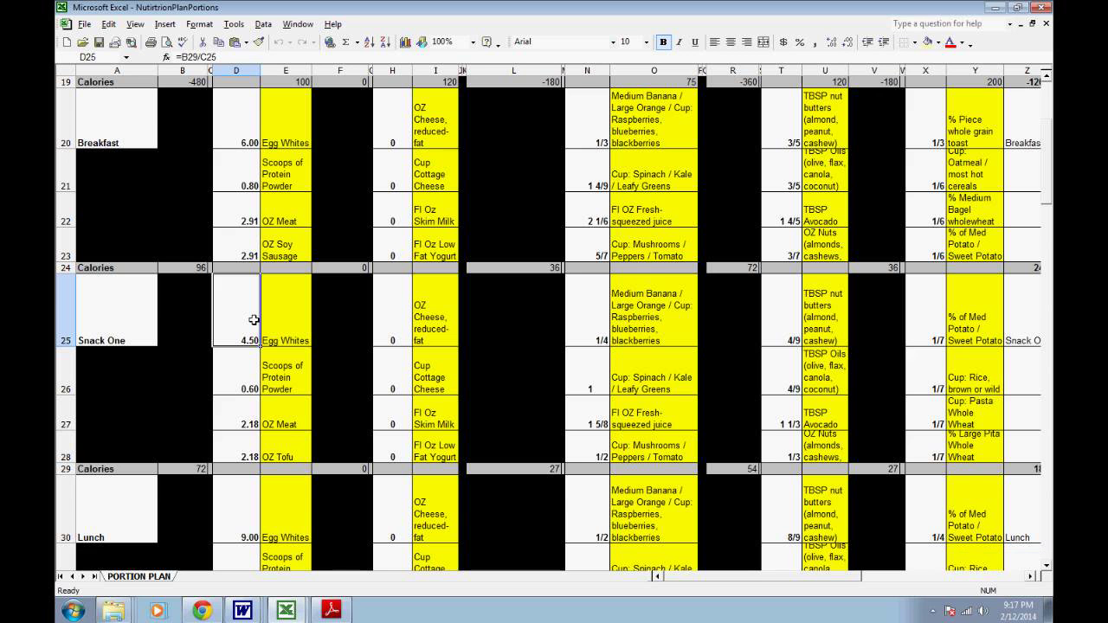
{"action": "scroll", "coordinate": [253, 320], "scroll_direction": "down", "scroll_amount": 1}
{"action": "left_click", "coordinate": [243, 398]}
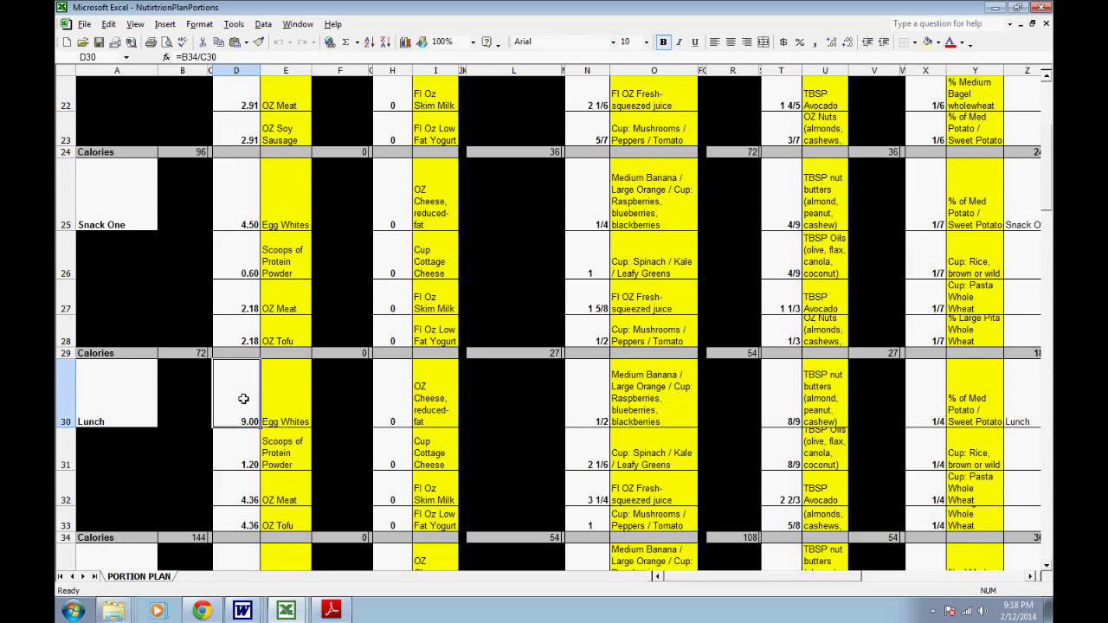
{"action": "scroll", "coordinate": [243, 398], "scroll_direction": "down", "scroll_amount": 1}
{"action": "left_click", "coordinate": [244, 397]}
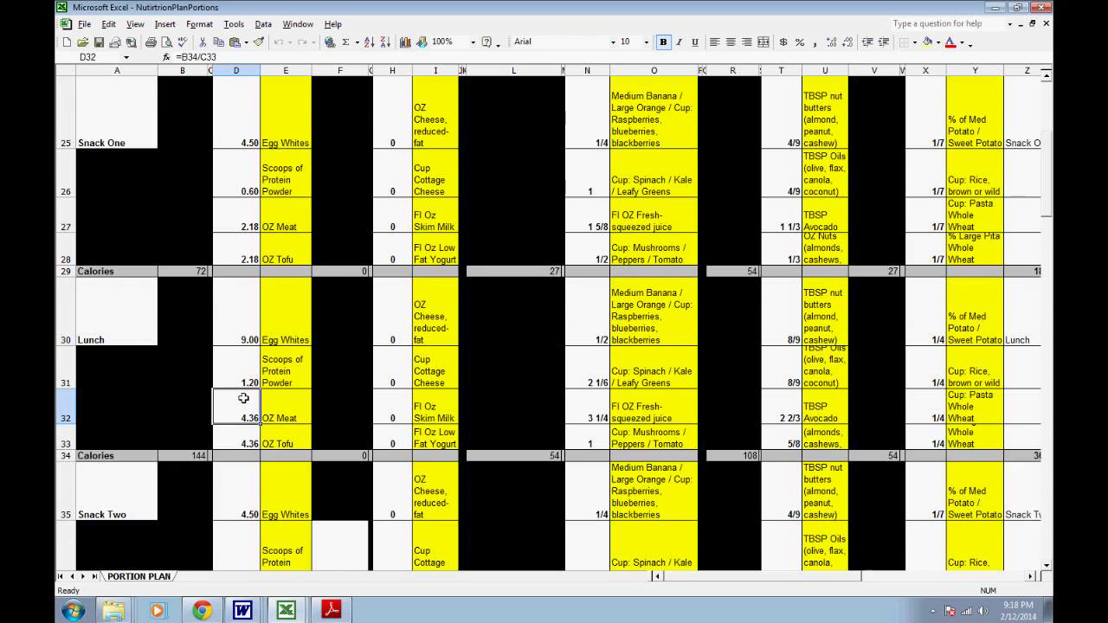
Return to the Snack One egg white portion in D25 and continue down past Lunch to the Snack Two tofu portion in D38.
{"action": "scroll", "coordinate": [243, 397], "scroll_direction": "up", "scroll_amount": 1}
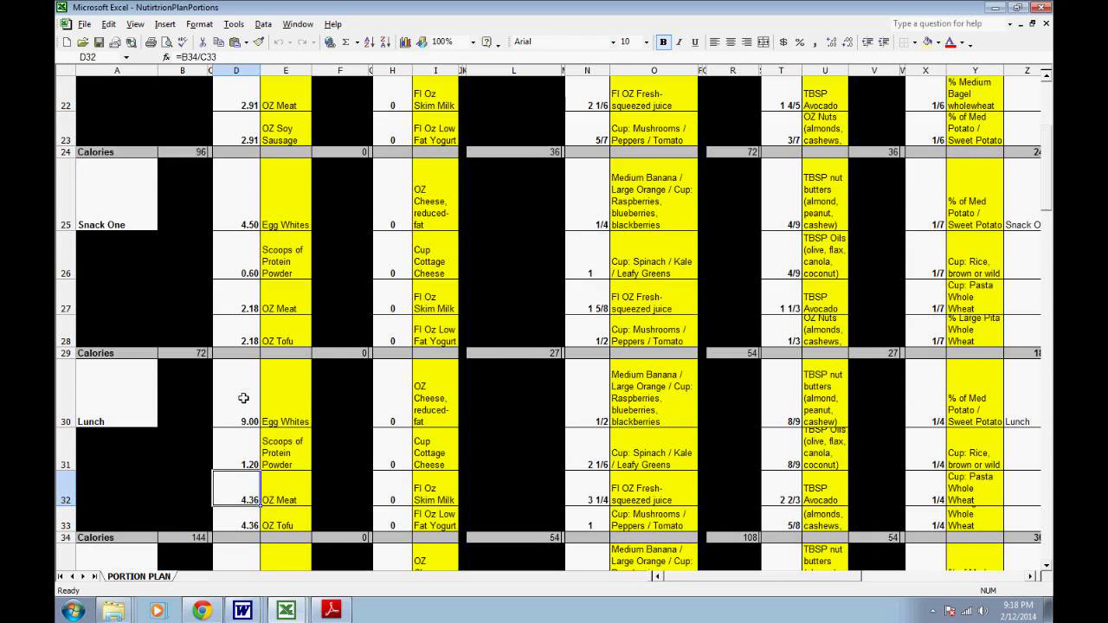
{"action": "scroll", "coordinate": [244, 397], "scroll_direction": "up", "scroll_amount": 1}
{"action": "left_click", "coordinate": [249, 340]}
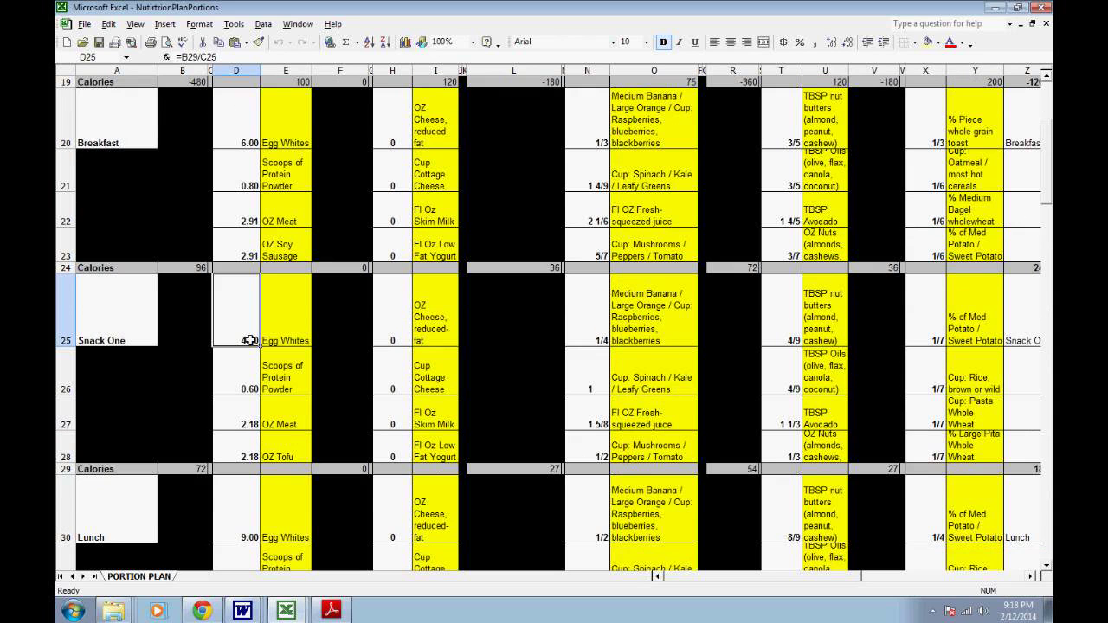
{"action": "scroll", "coordinate": [250, 341], "scroll_direction": "down", "scroll_amount": 1}
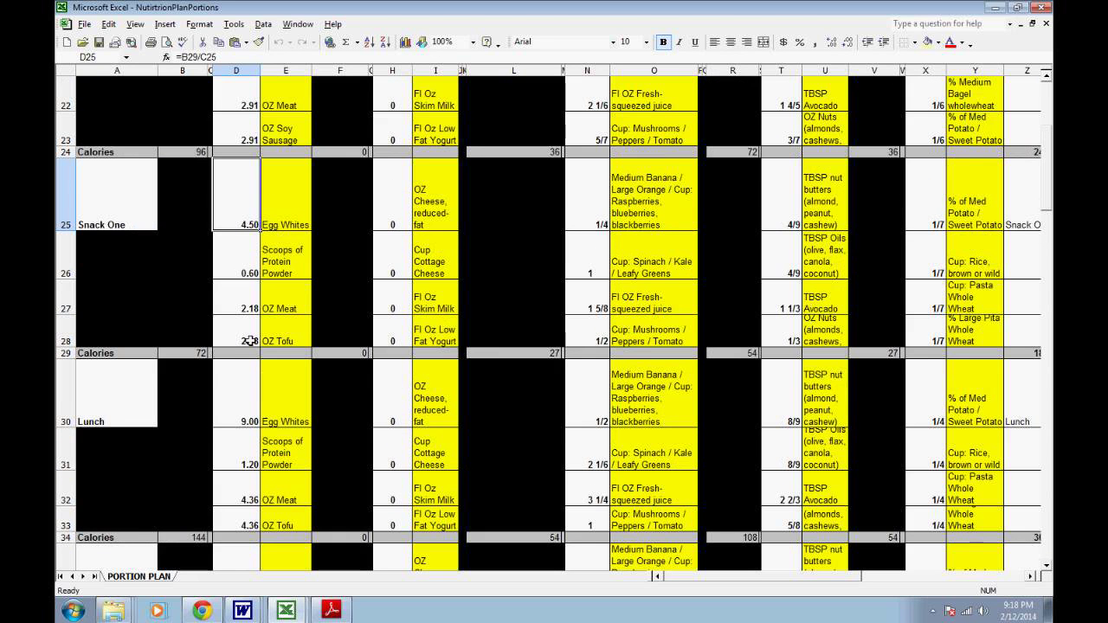
{"action": "scroll", "coordinate": [249, 340], "scroll_direction": "down", "scroll_amount": 1}
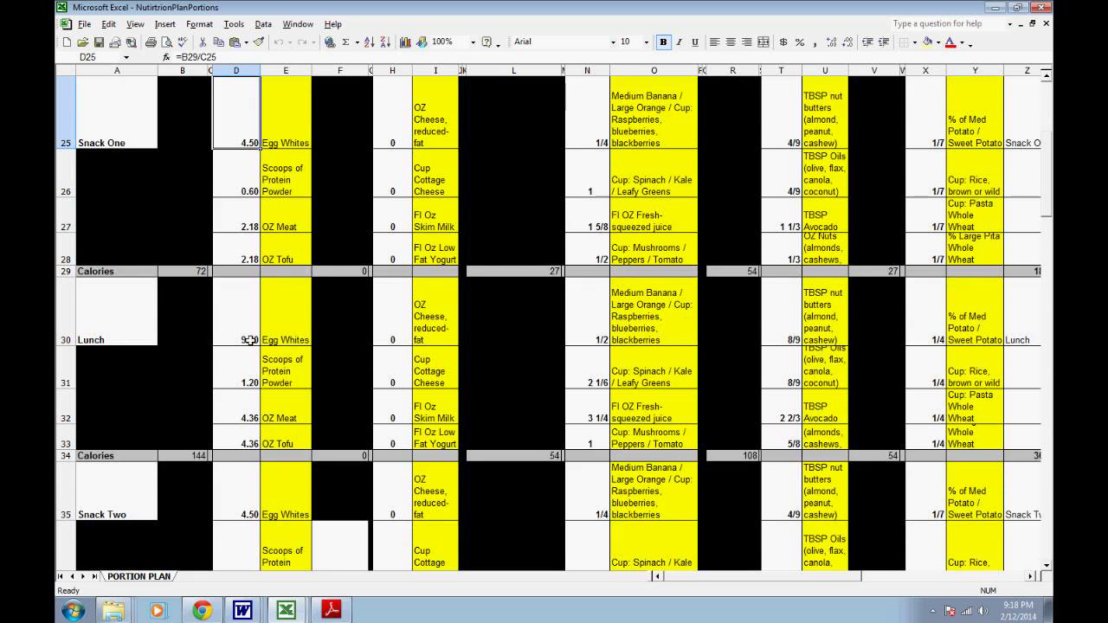
{"action": "scroll", "coordinate": [249, 340], "scroll_direction": "down", "scroll_amount": 1}
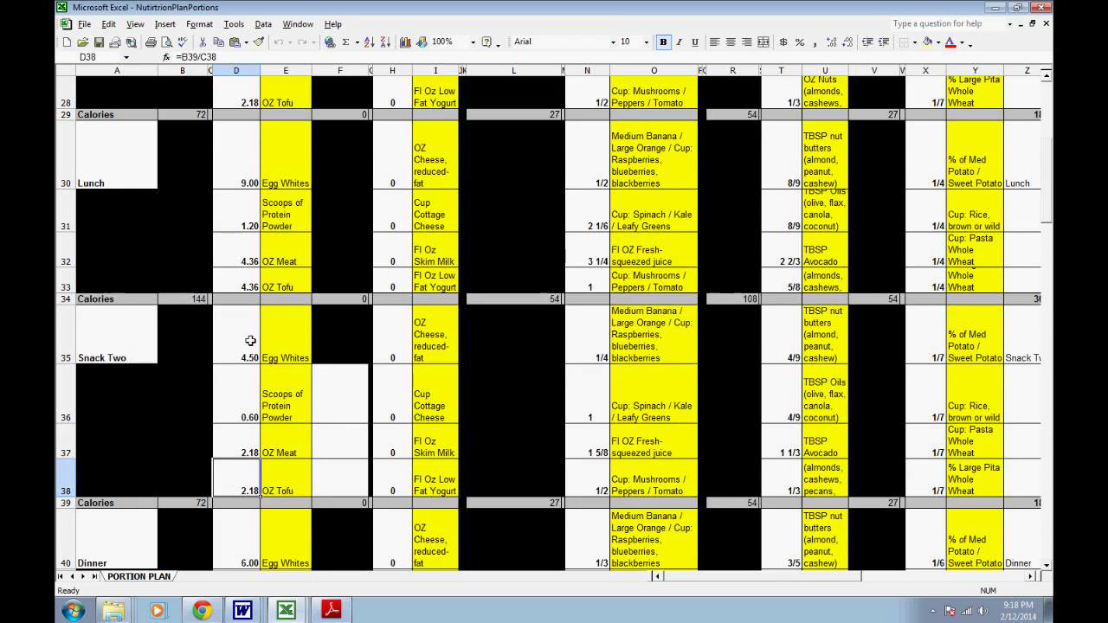
Check the protein food list in the NutritionPlan_P90X3 PDF in Adobe Reader, and return to the Excel workbook to review the Lunch to Dinner protein portions.
{"action": "key", "text": "alt+Tab"}
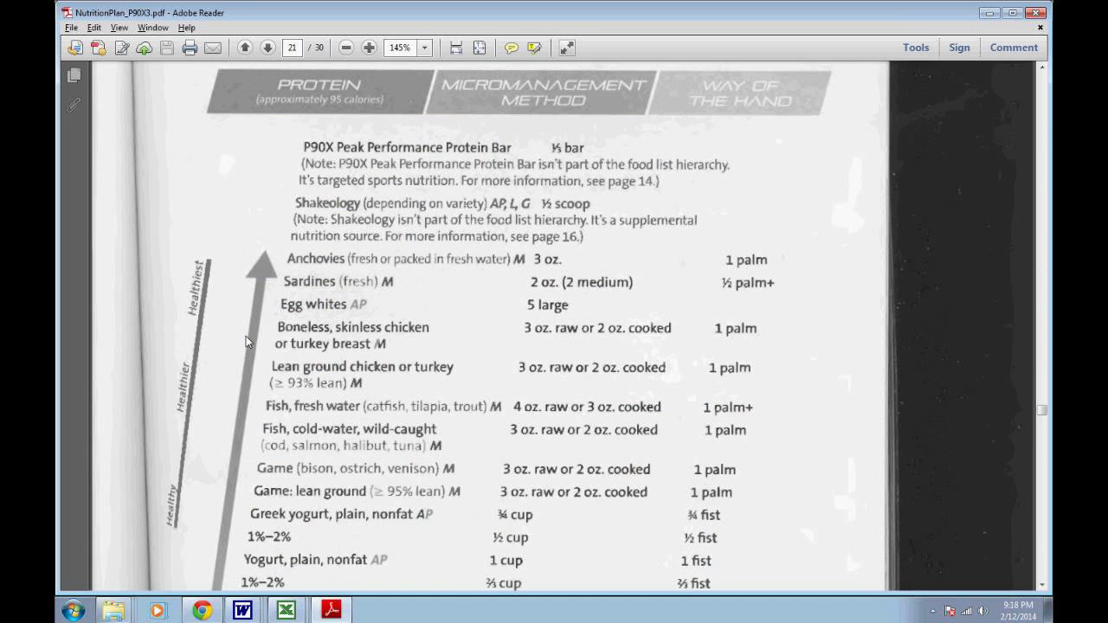
{"action": "scroll", "coordinate": [246, 336], "scroll_direction": "down", "scroll_amount": 1}
{"action": "key", "text": "alt+Tab"}
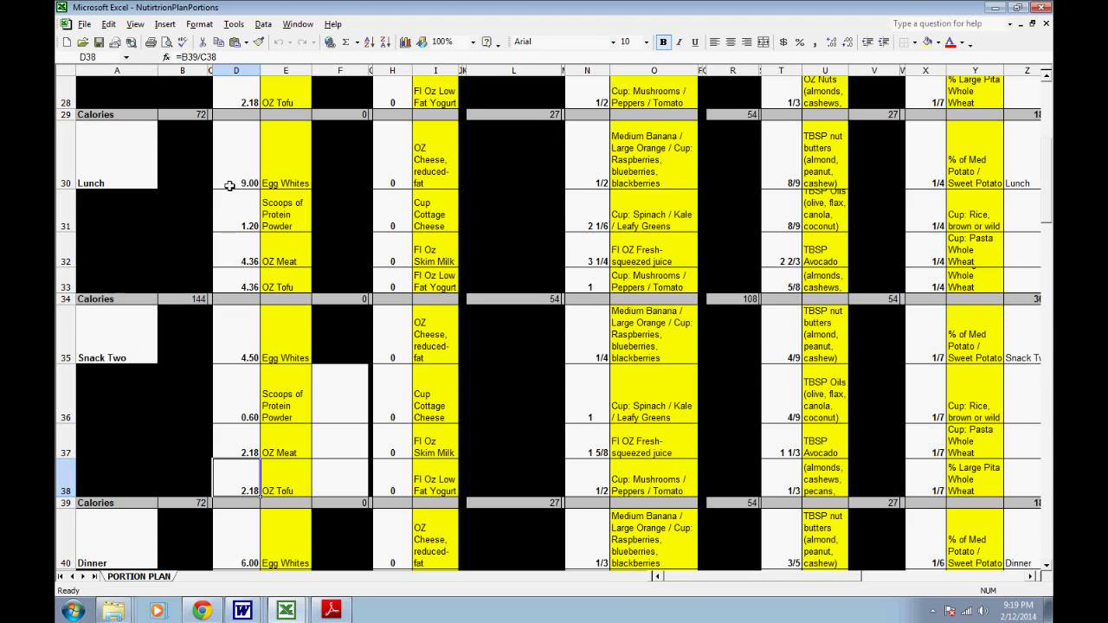
{"action": "scroll", "coordinate": [219, 438], "scroll_direction": "down", "scroll_amount": 1}
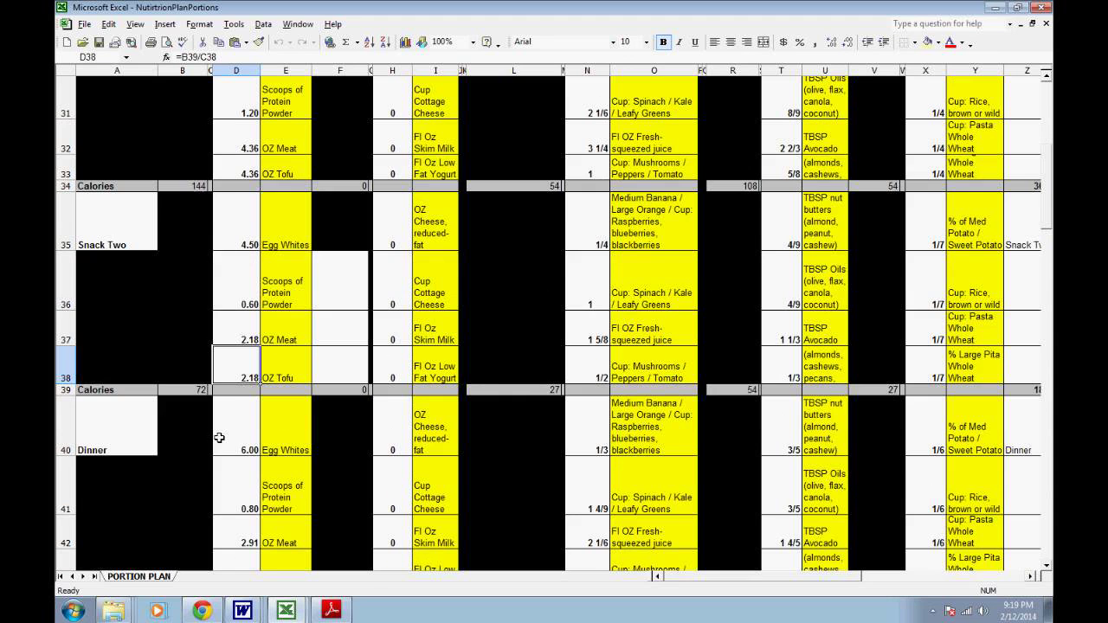
{"action": "scroll", "coordinate": [219, 438], "scroll_direction": "up", "scroll_amount": 1}
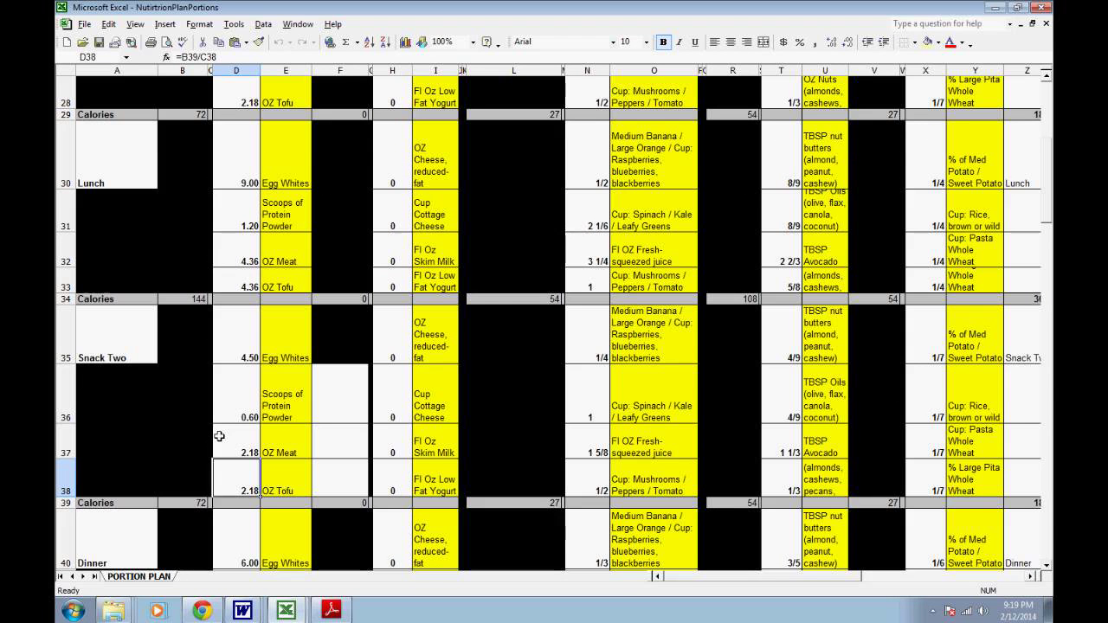